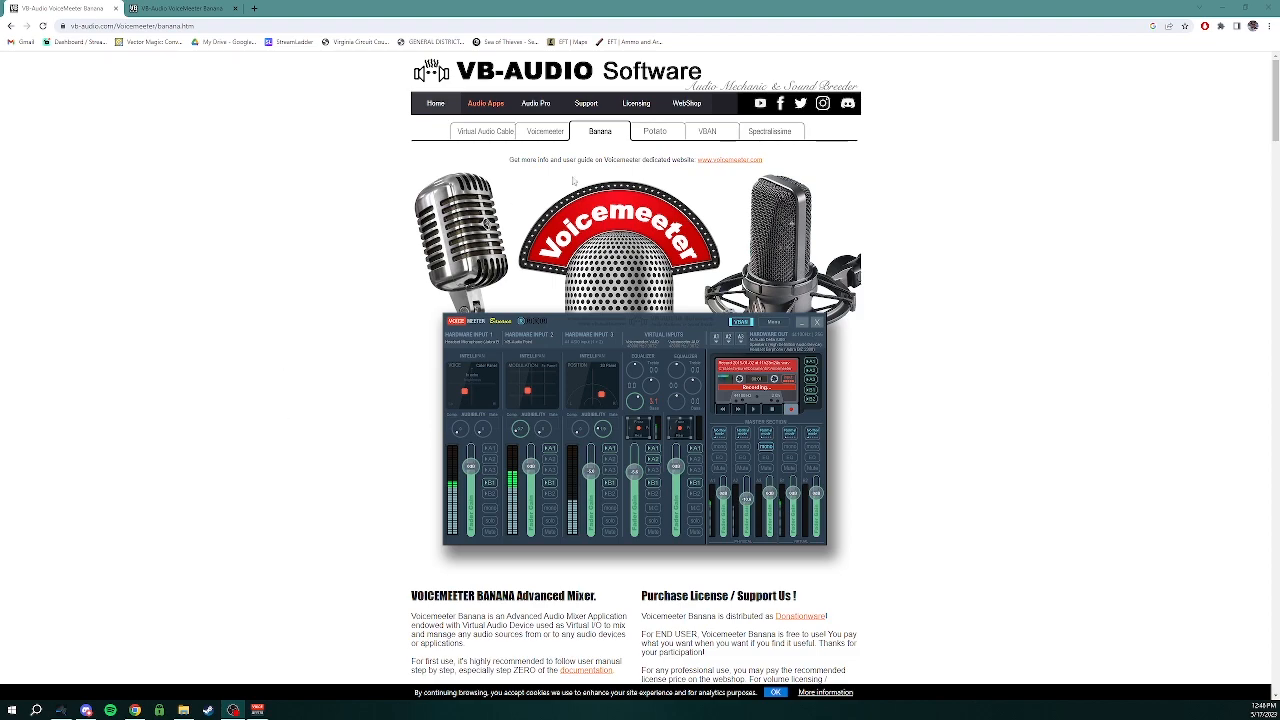
Look through the Voicemeeter Potato, Voicemeeter Banana and Virtual Audio Cable pages on the VB-Audio website.
click(655, 137)
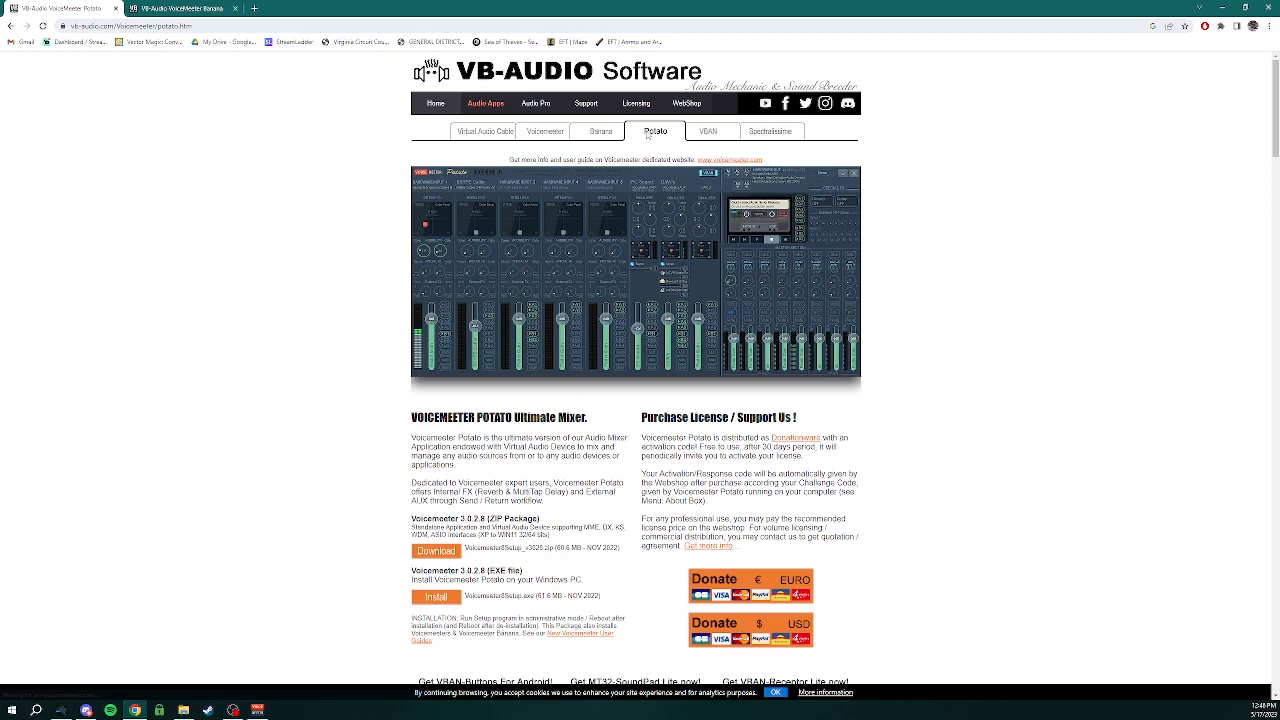
click(602, 133)
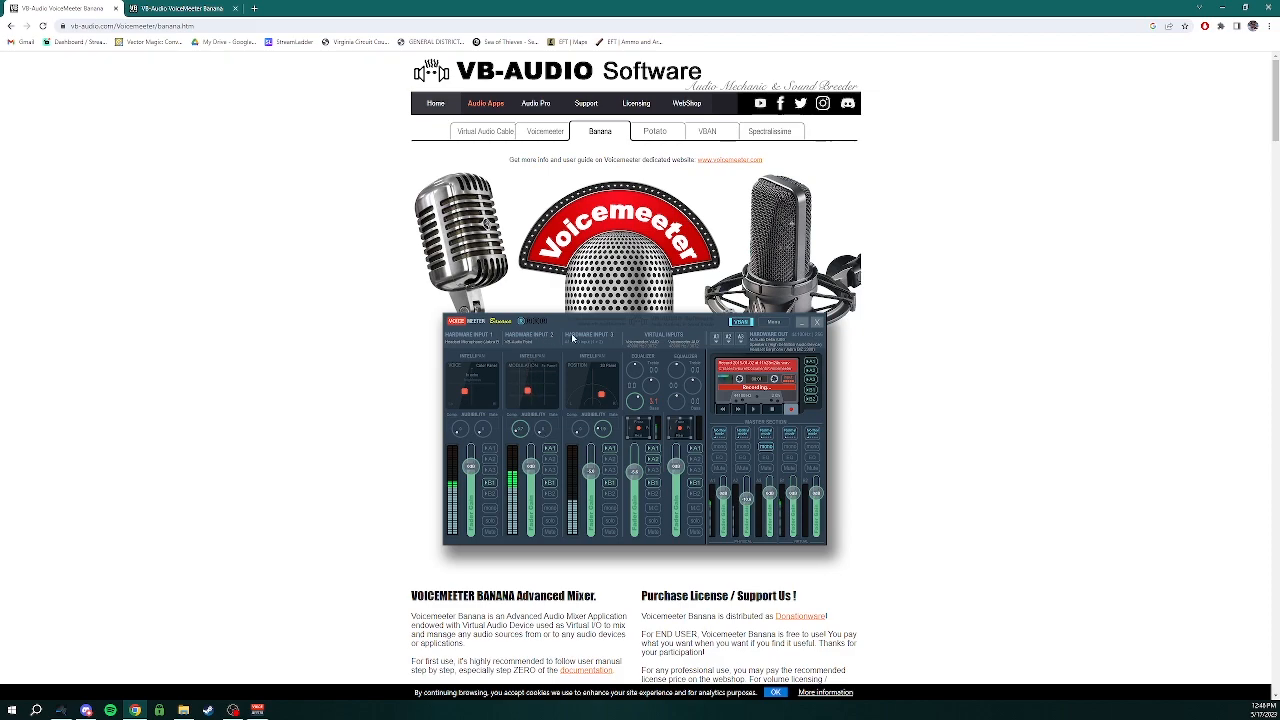
click(470, 134)
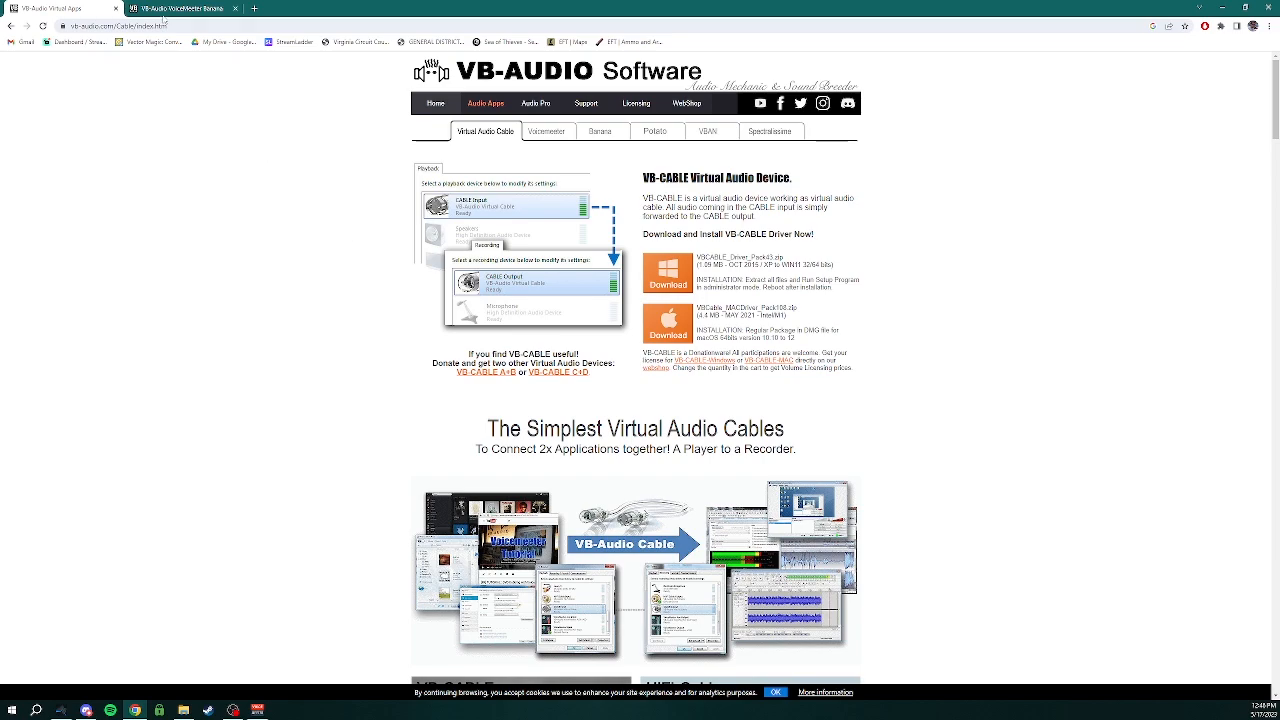
click(165, 8)
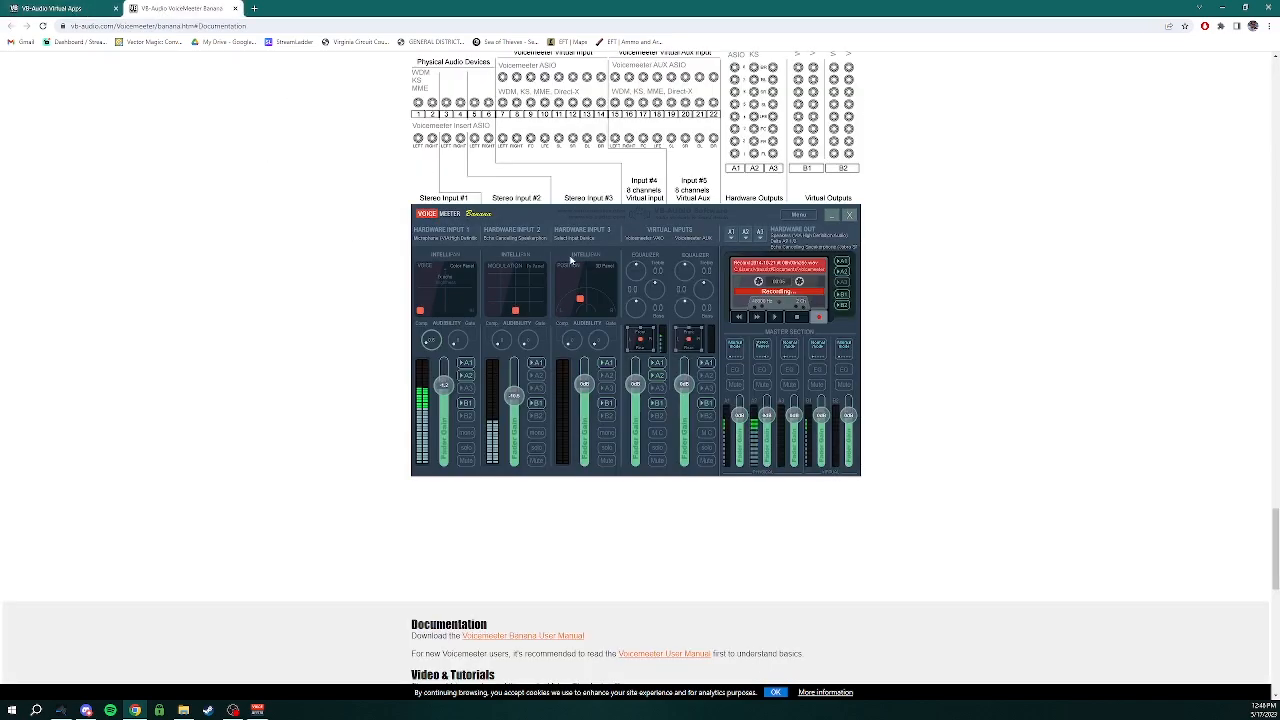
click(90, 8)
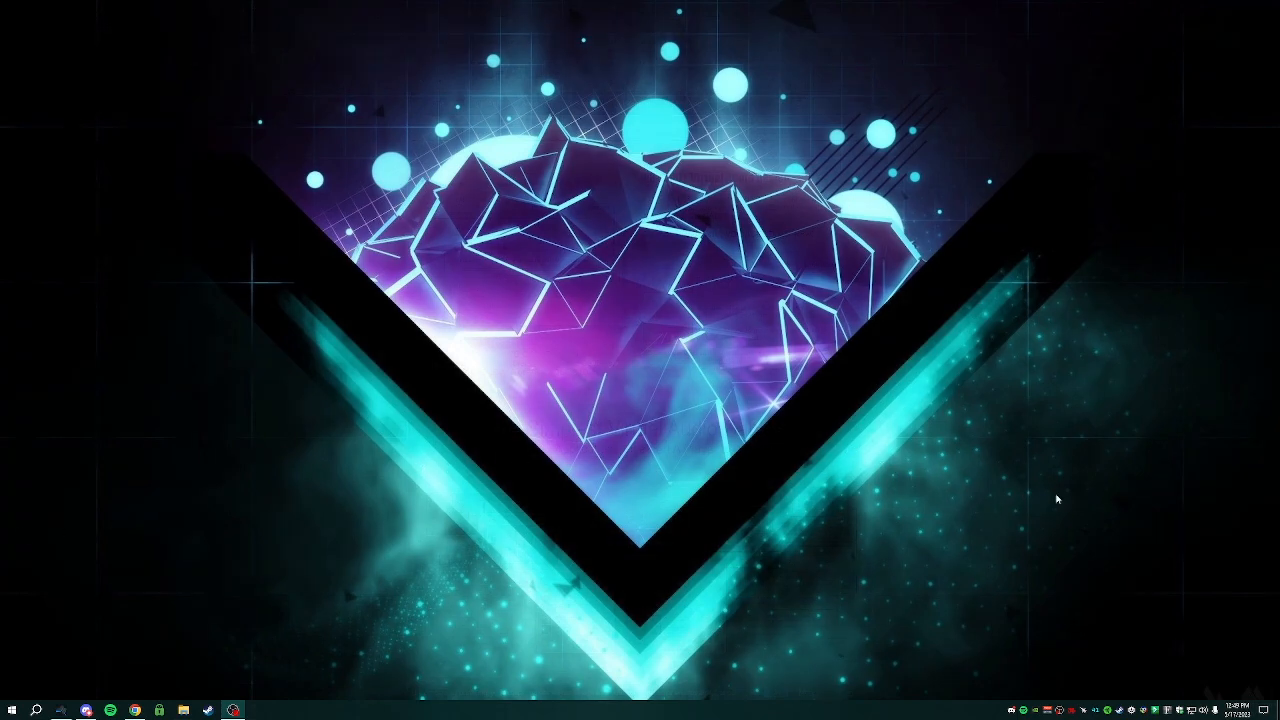
Open the Sound Control Panel from the Windows sound settings and bring the VoiceMeeter playback devices into view.
right_click(1205, 712)
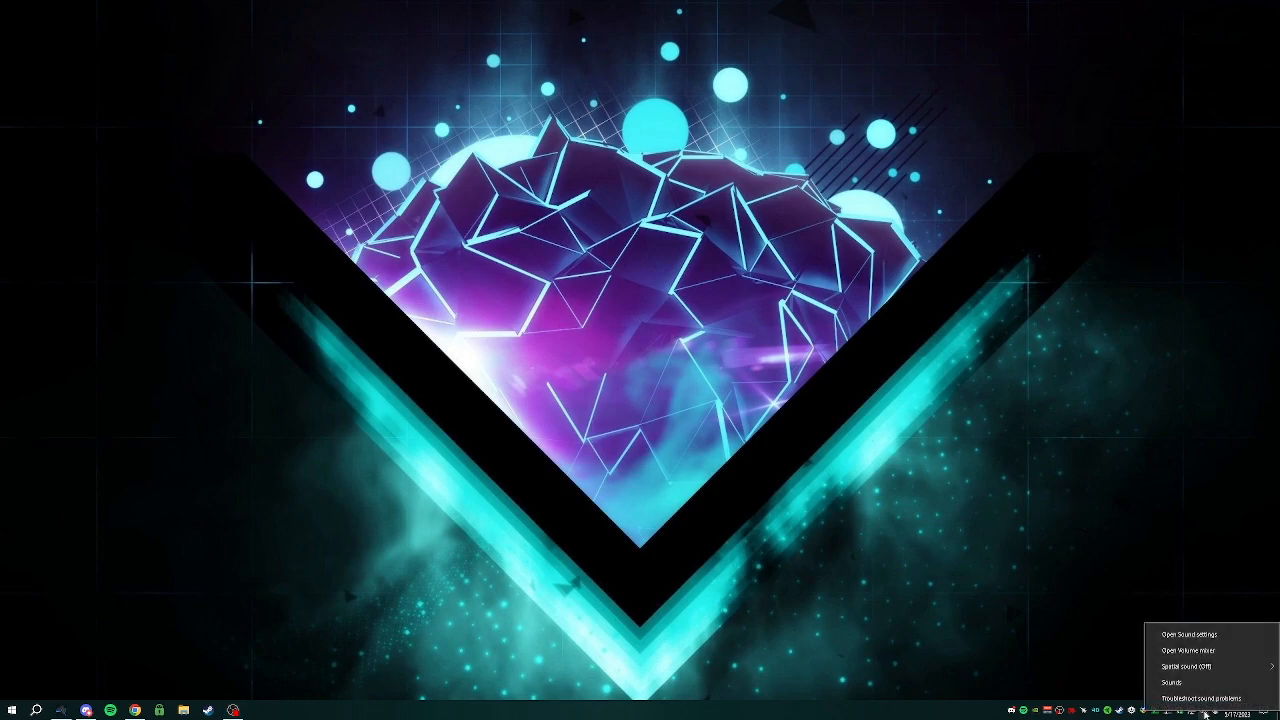
click(1195, 636)
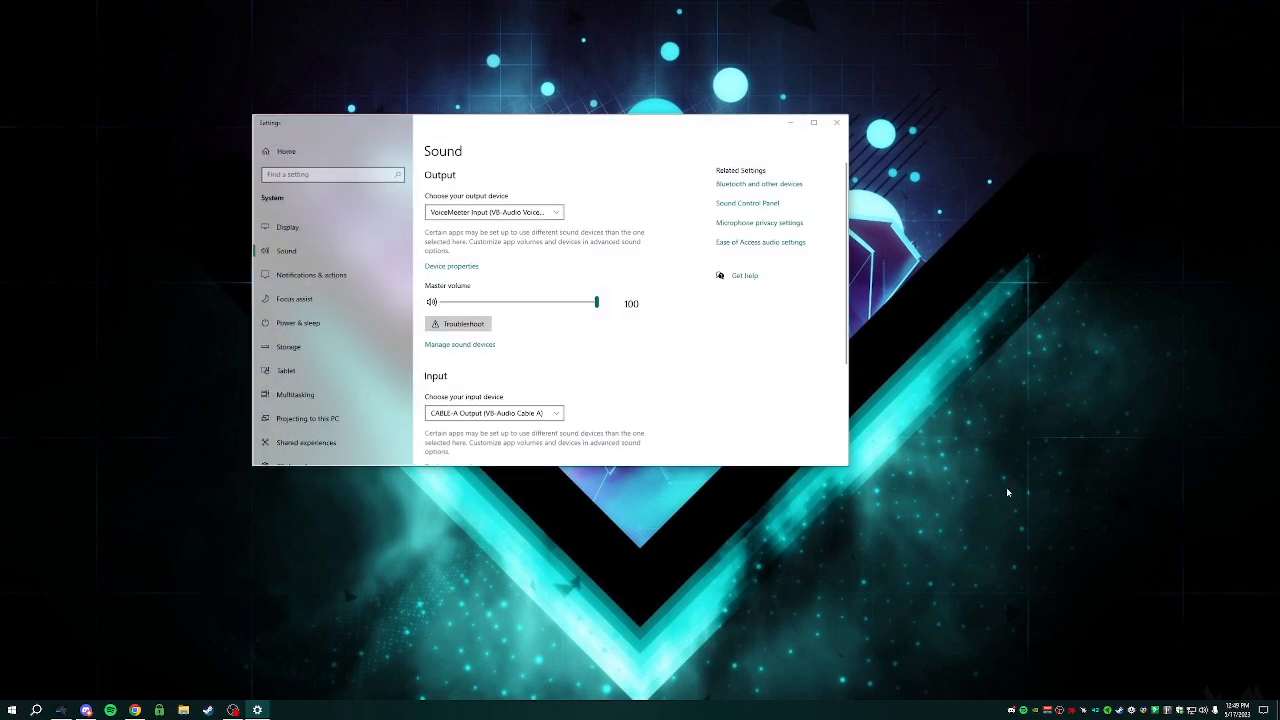
click(773, 206)
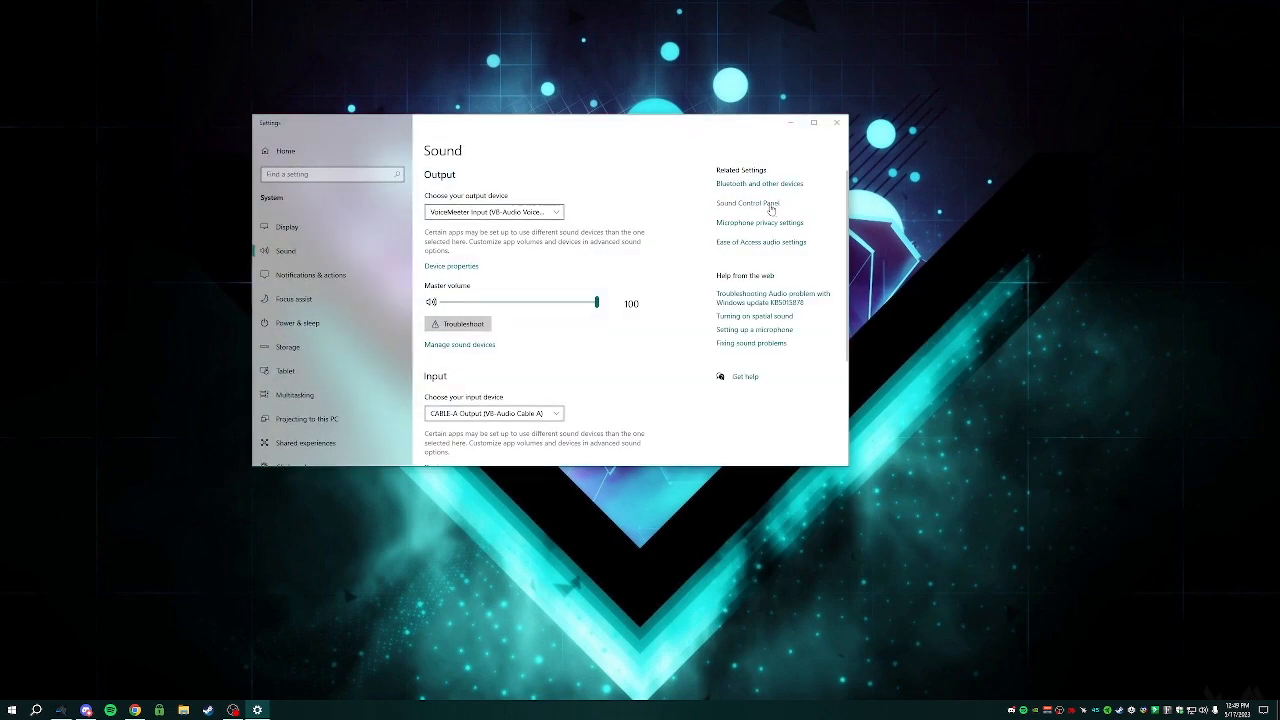
drag(259, 181, 823, 215)
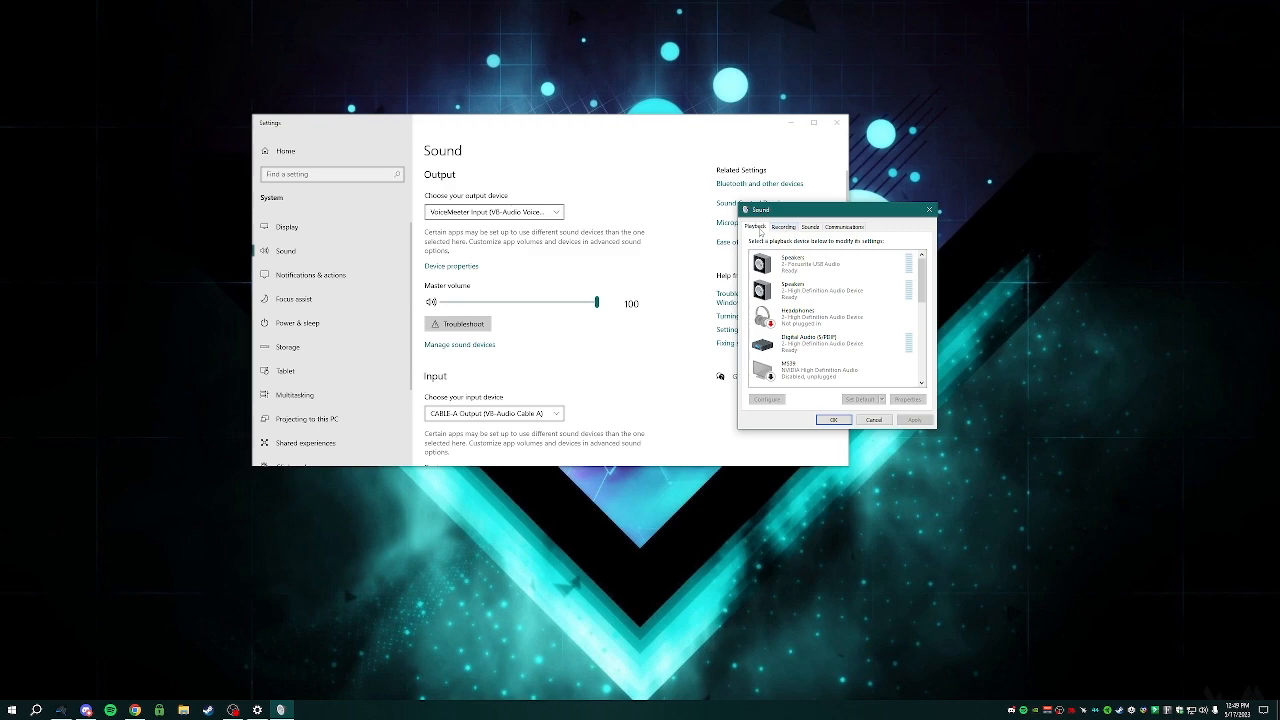
drag(921, 278, 928, 375)
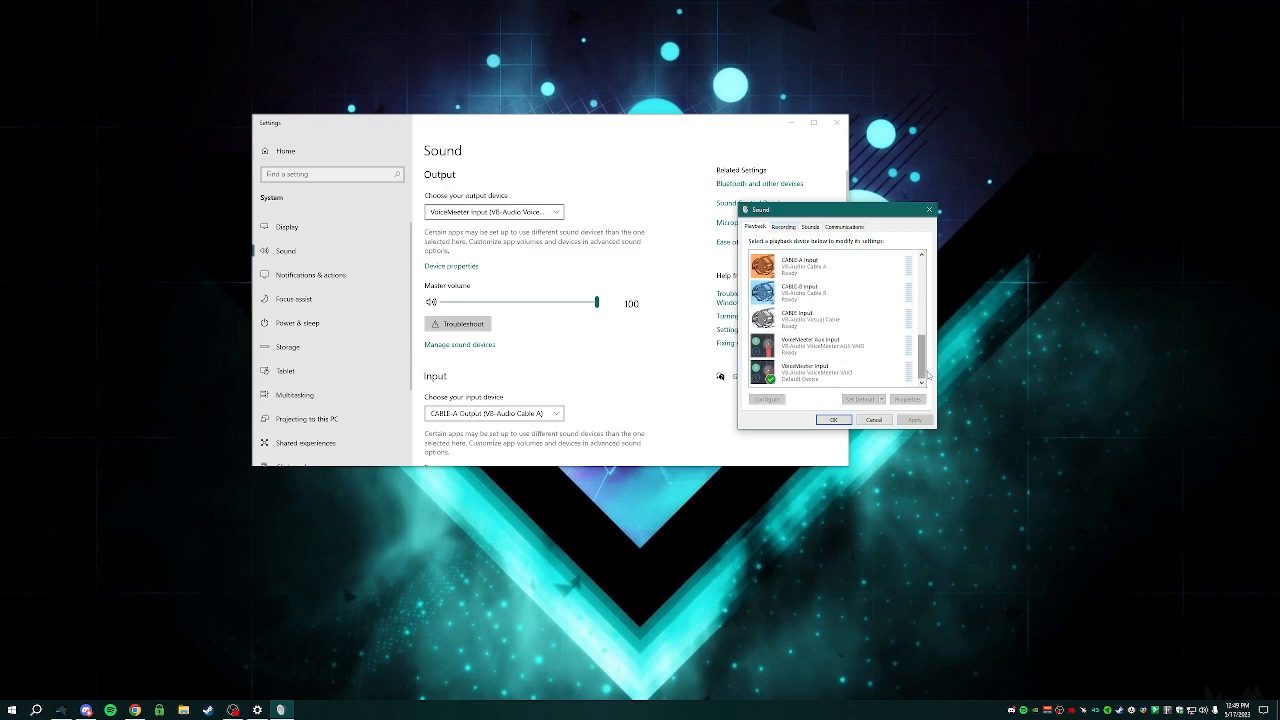
Set VoiceMeeter Aux Input as the default playback device and default communication device.
right_click(809, 380)
click(927, 364)
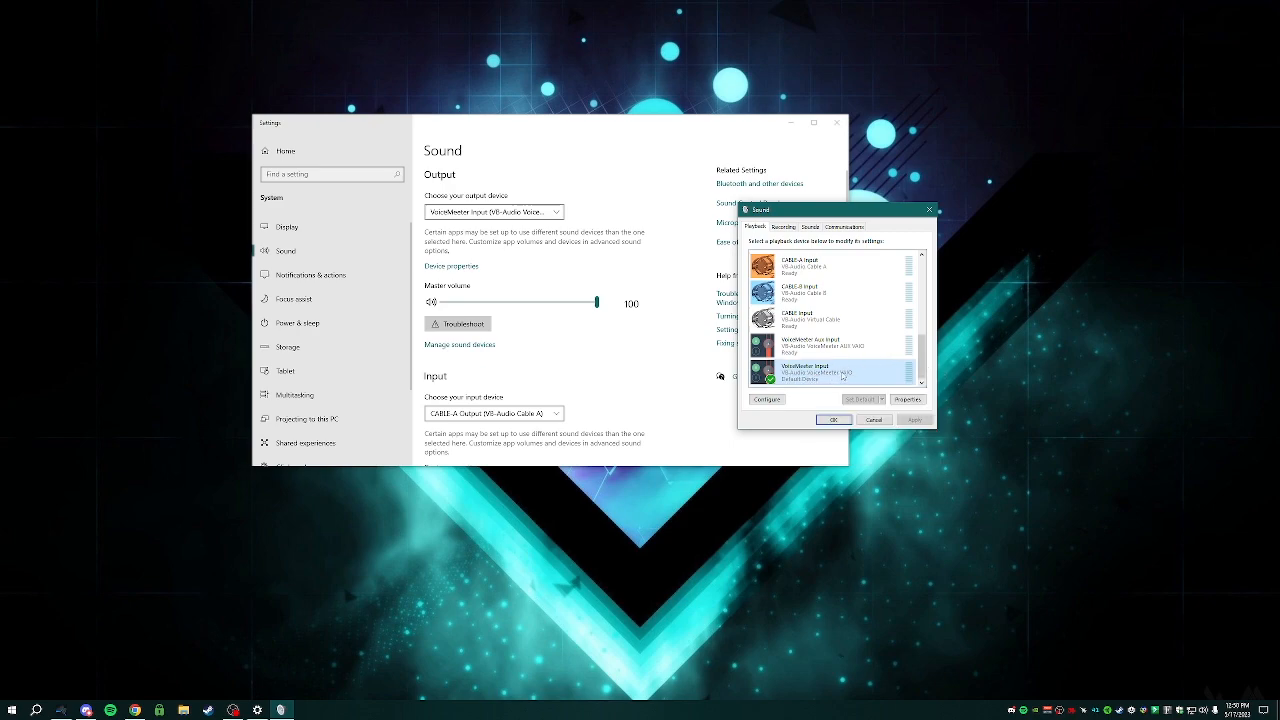
right_click(884, 375)
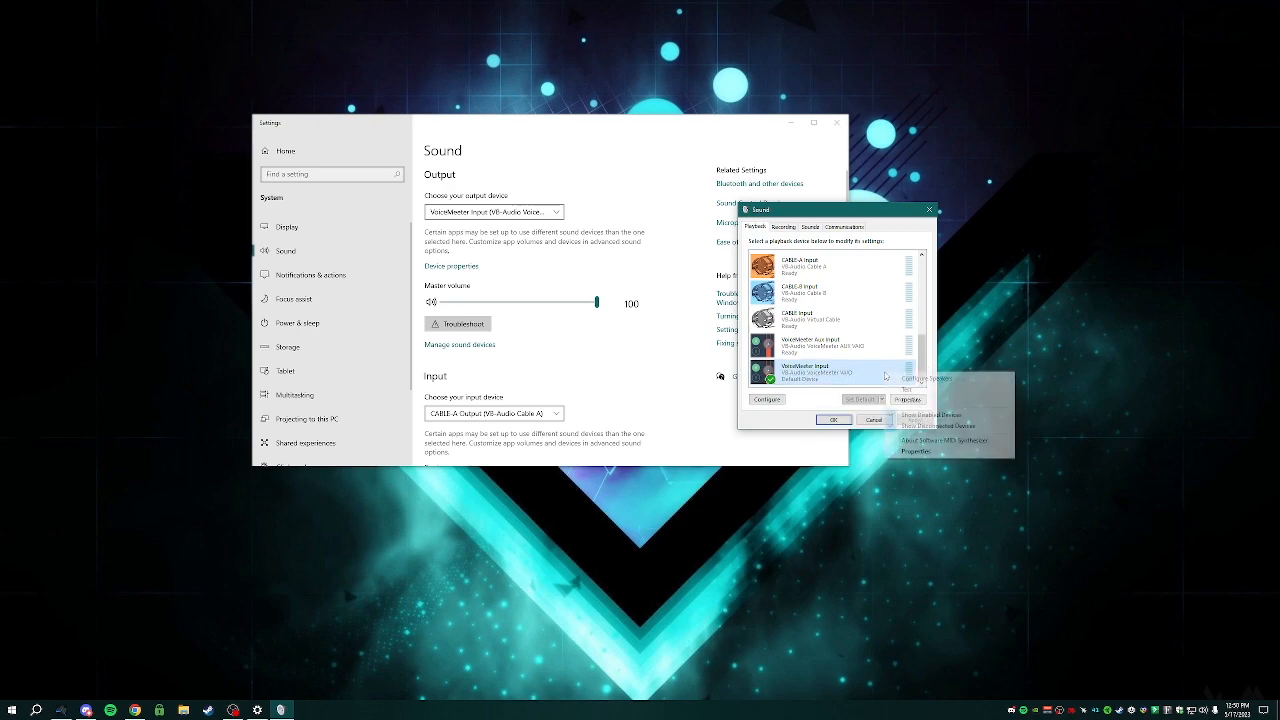
click(840, 345)
right_click(840, 345)
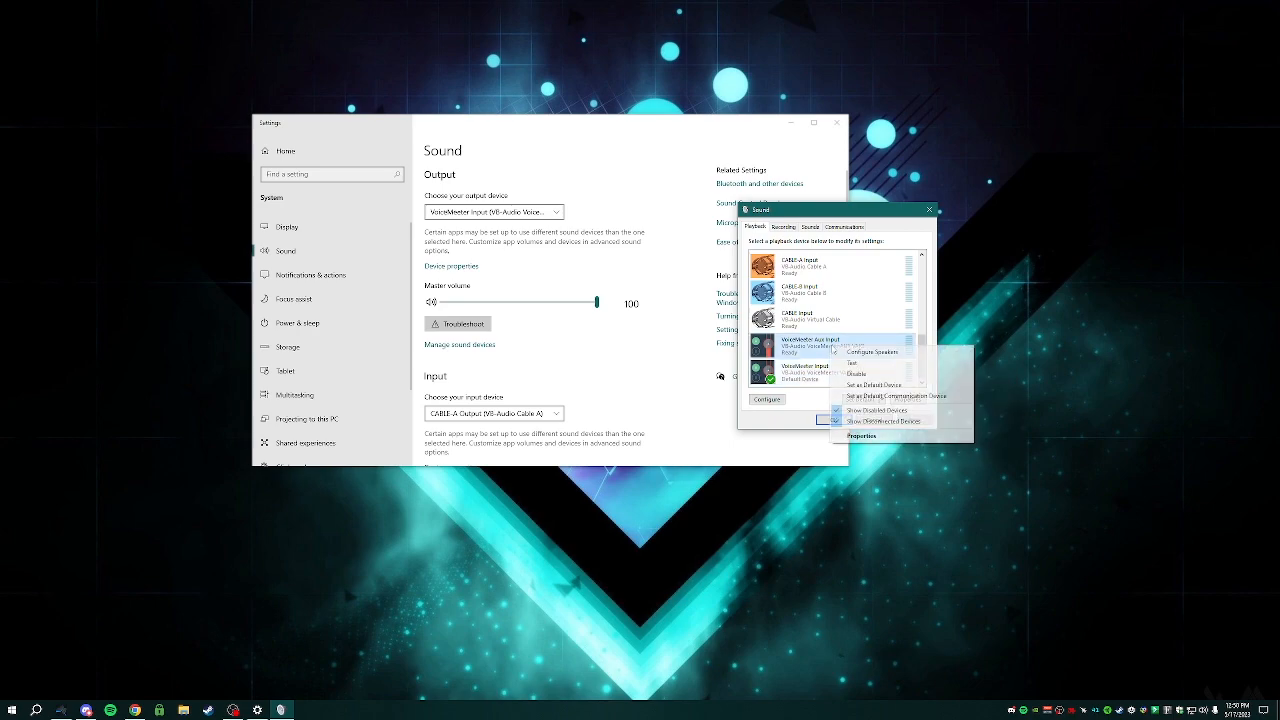
click(856, 385)
right_click(842, 345)
click(850, 396)
Set VoiceMeeter Input as both the default playback device and the default communication device.
right_click(824, 374)
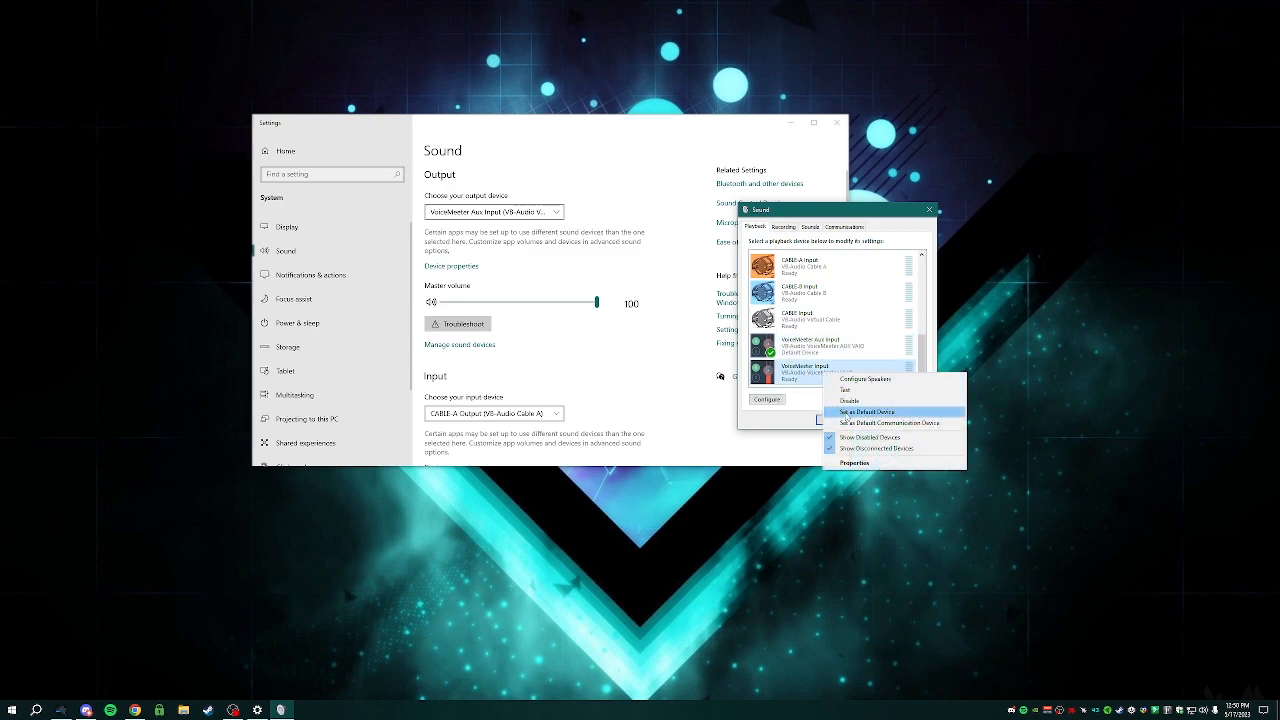
click(847, 416)
right_click(820, 376)
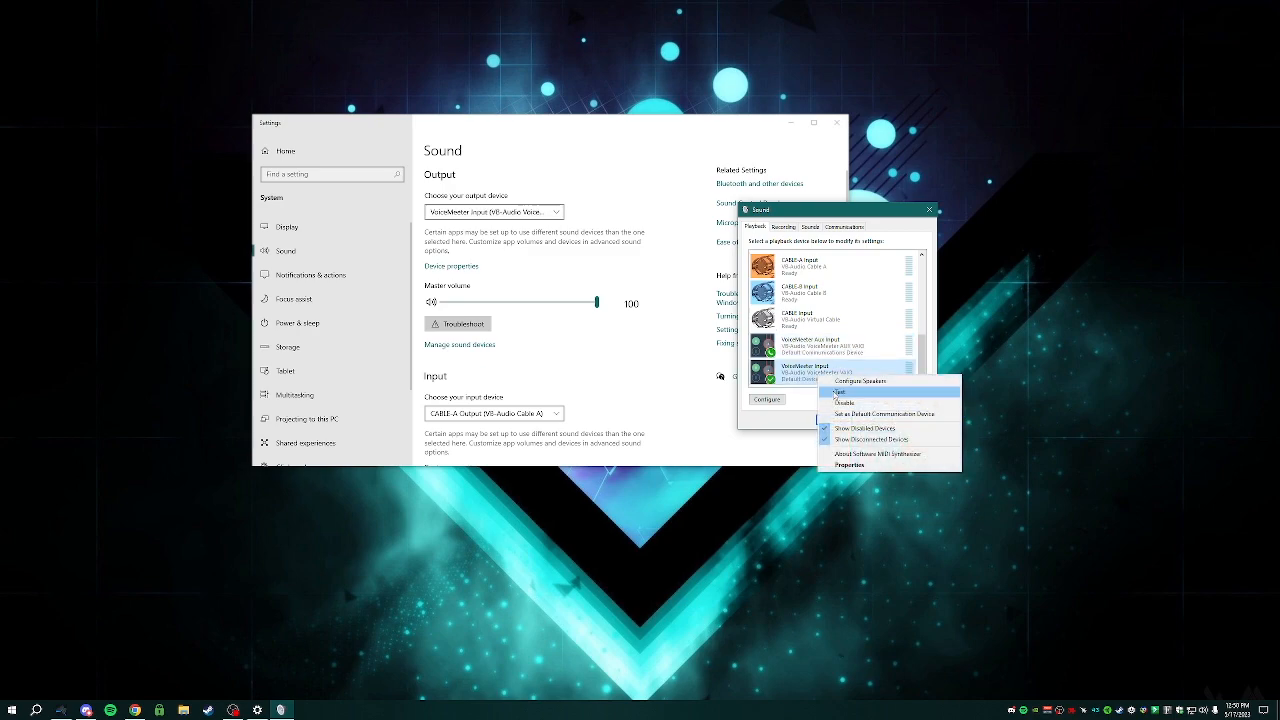
click(847, 416)
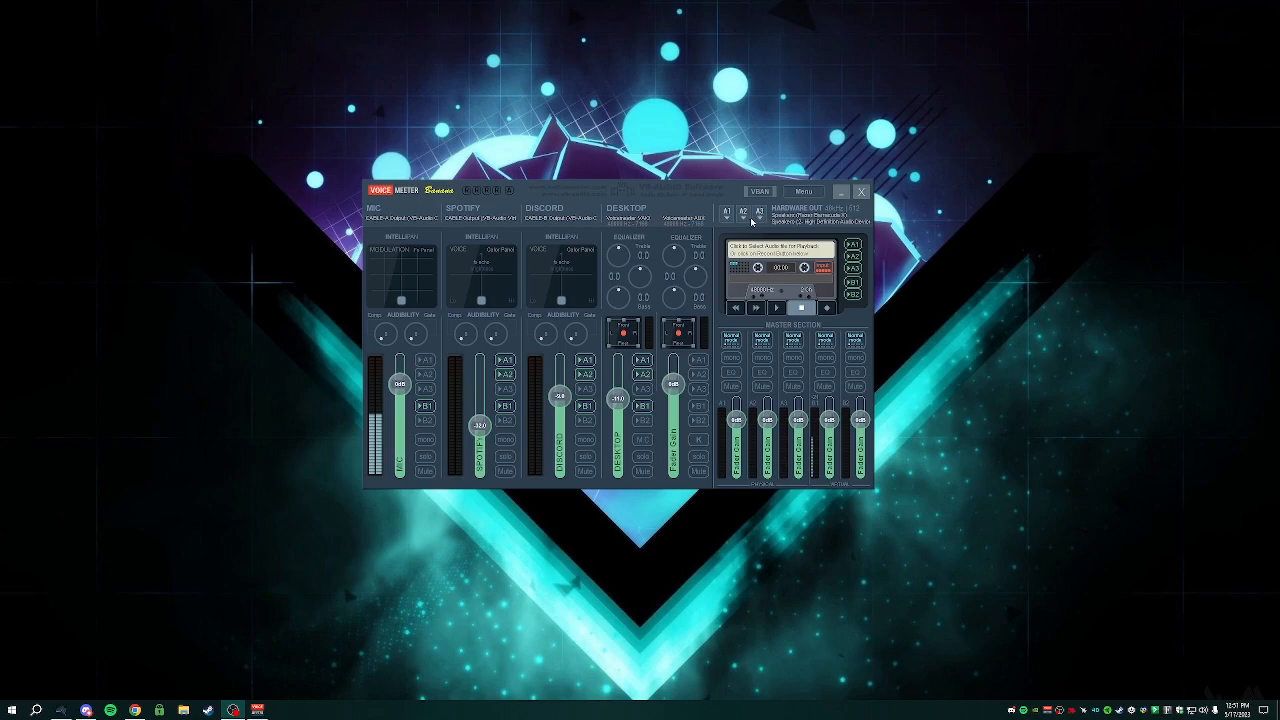
In Voicemeeter Banana, assign output A1 to WDM: Speakers (Razer Barracuda X) and A2 to WDM: Speakers (2- High Definition Audio Device).
click(728, 214)
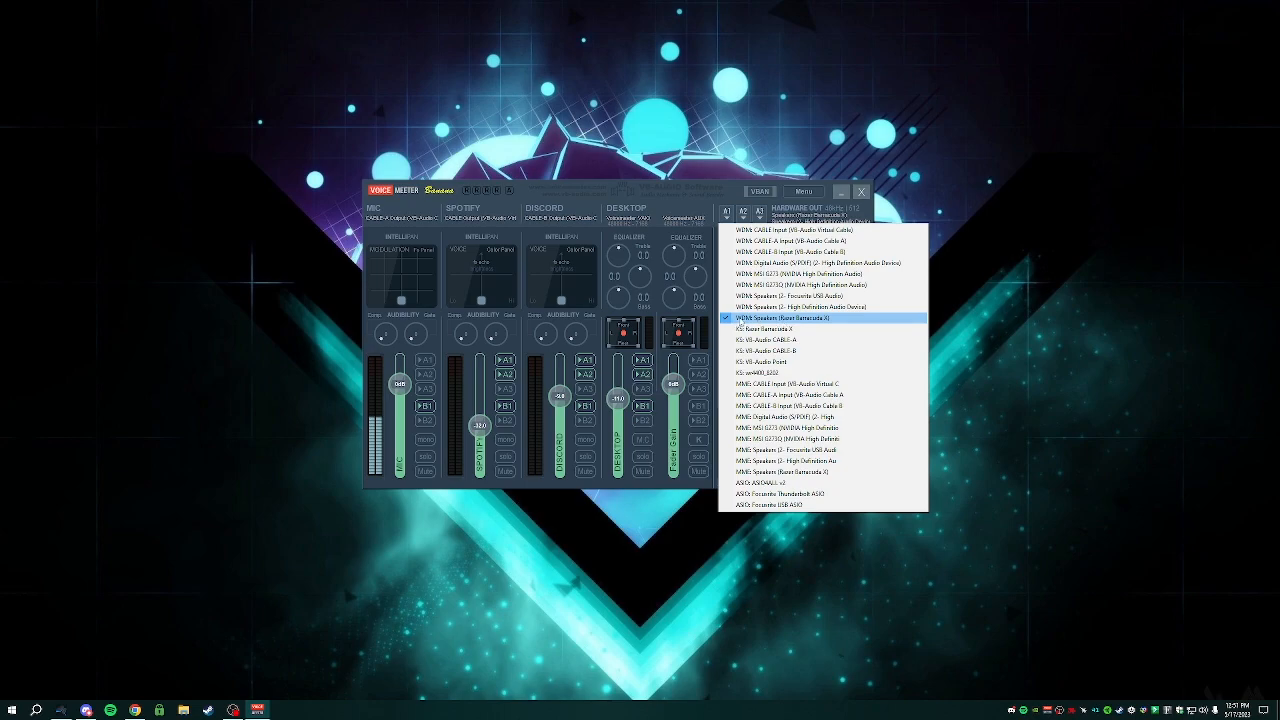
click(830, 318)
click(743, 213)
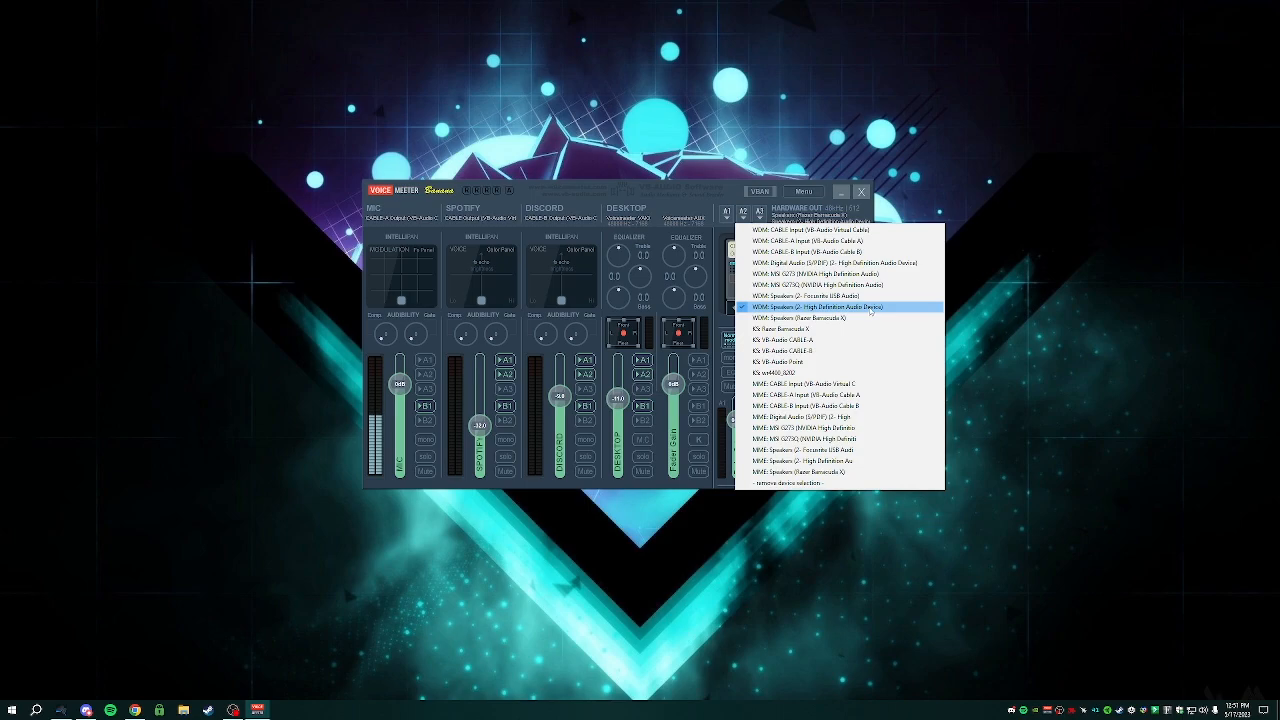
click(870, 311)
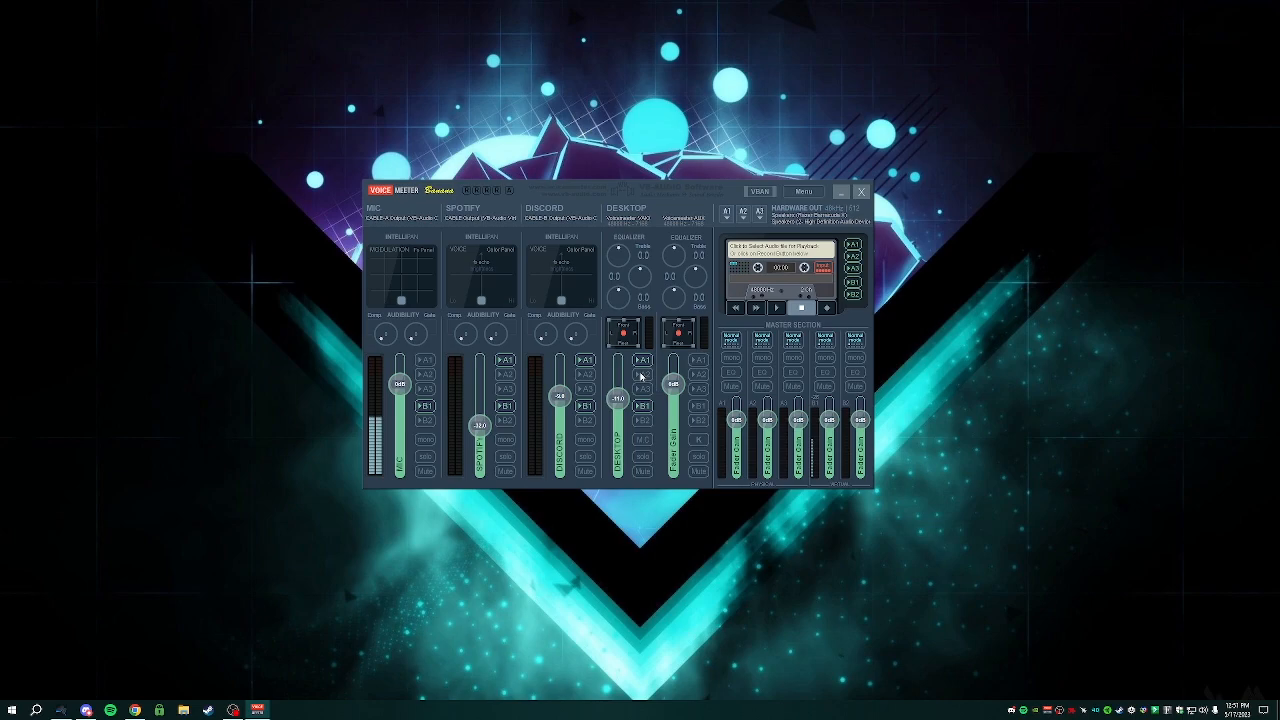
click(745, 212)
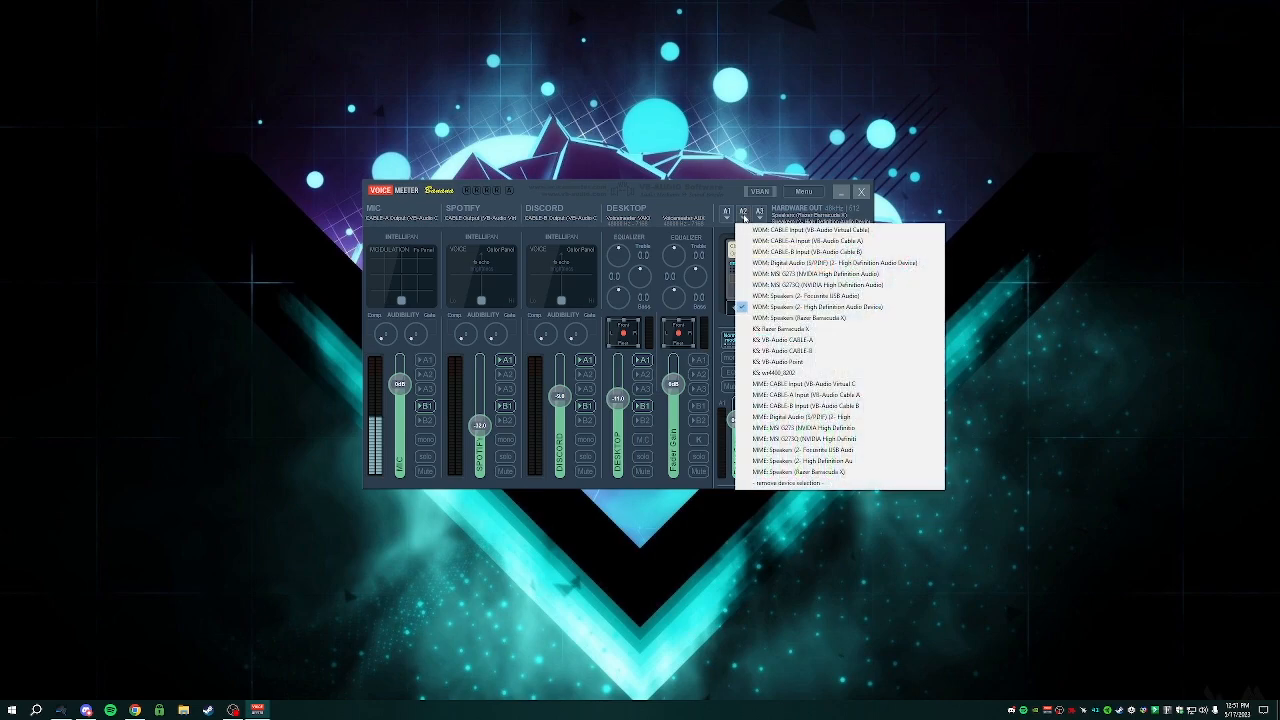
click(792, 314)
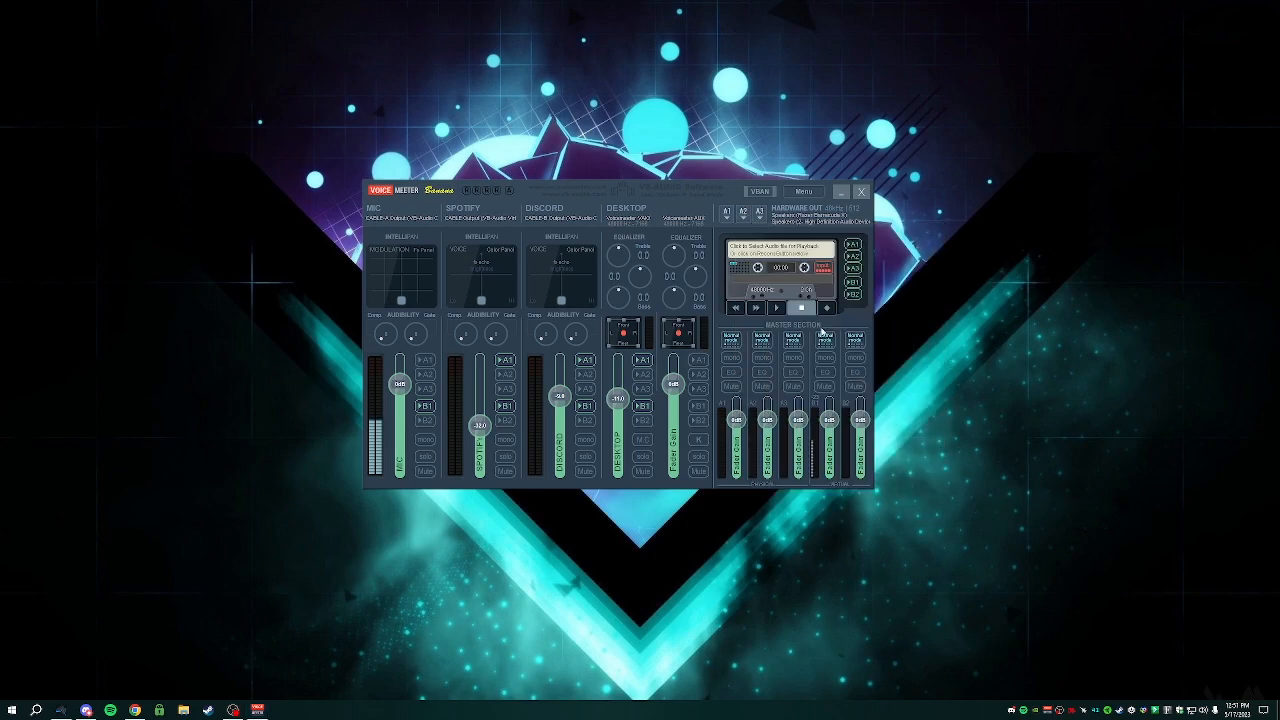
Route the SPOTIFY, DISCORD and DESKTOP channels to hardware output A2.
click(506, 374)
click(585, 374)
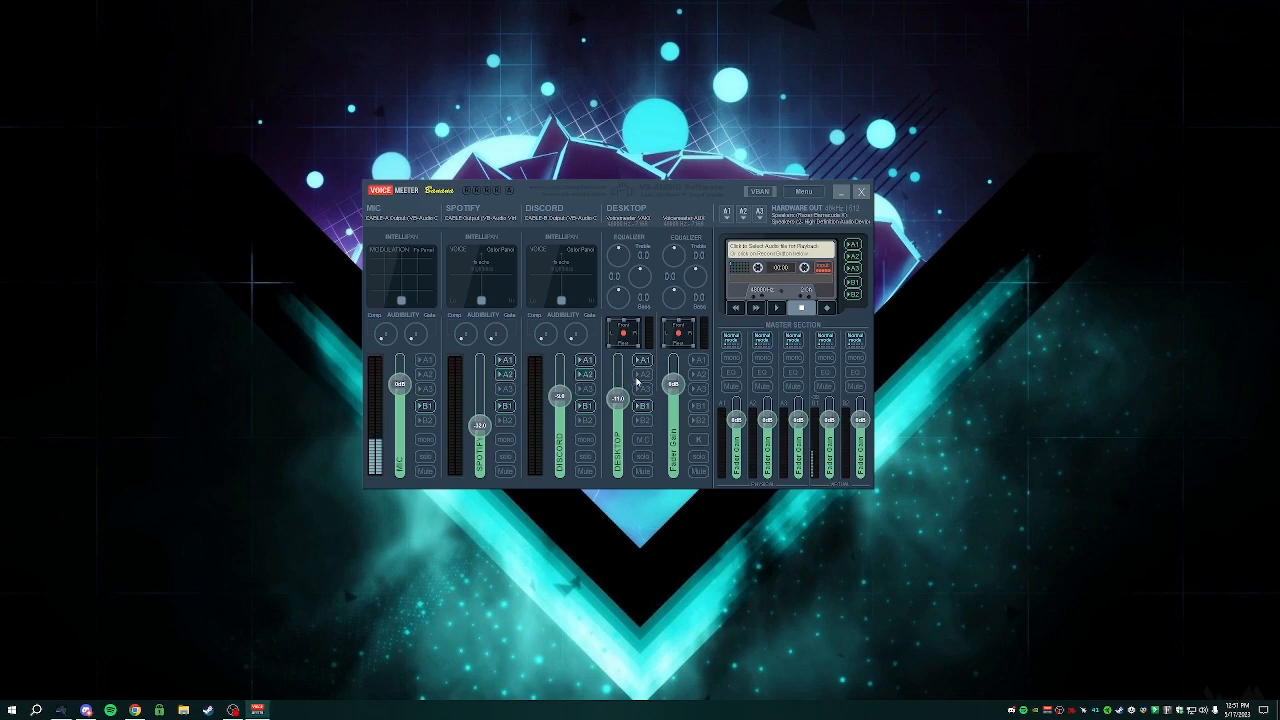
click(643, 375)
Open the DESKTOP channel's name for editing and check the SPOTIFY channel's input device list without changing either.
right_click(628, 209)
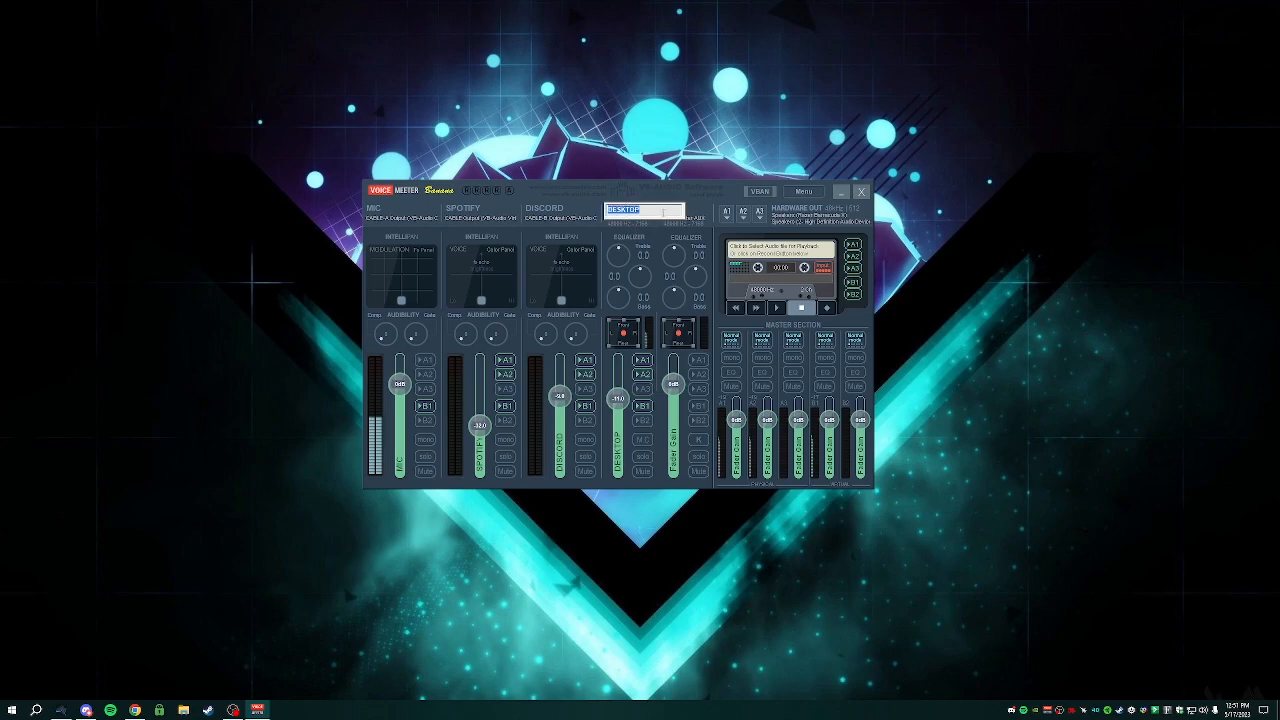
click(675, 208)
key(Return)
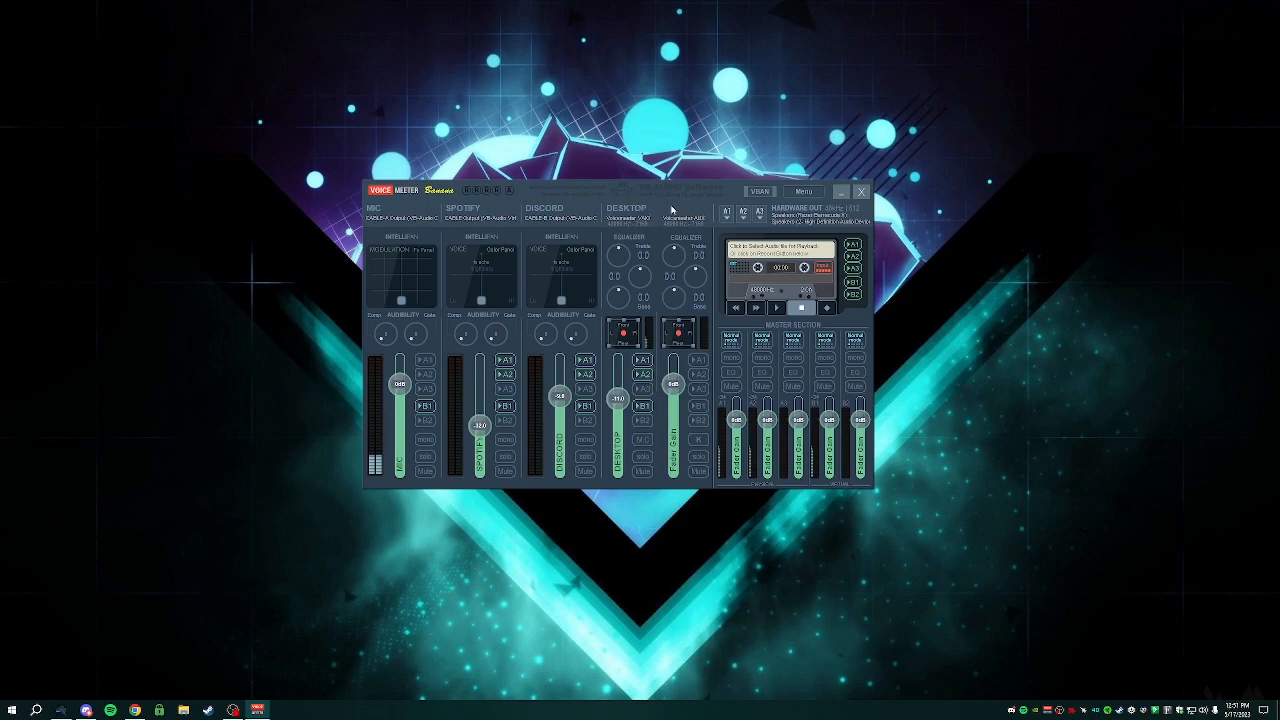
click(462, 210)
click(462, 210)
click(480, 210)
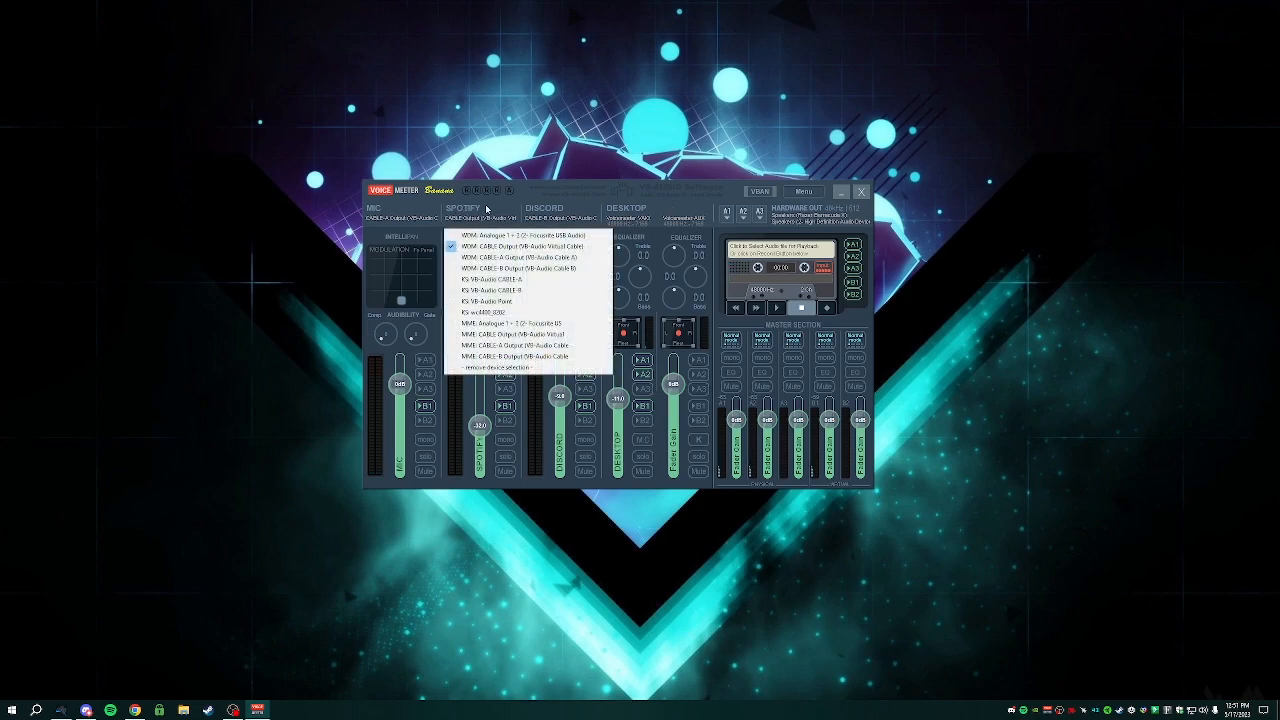
click(637, 210)
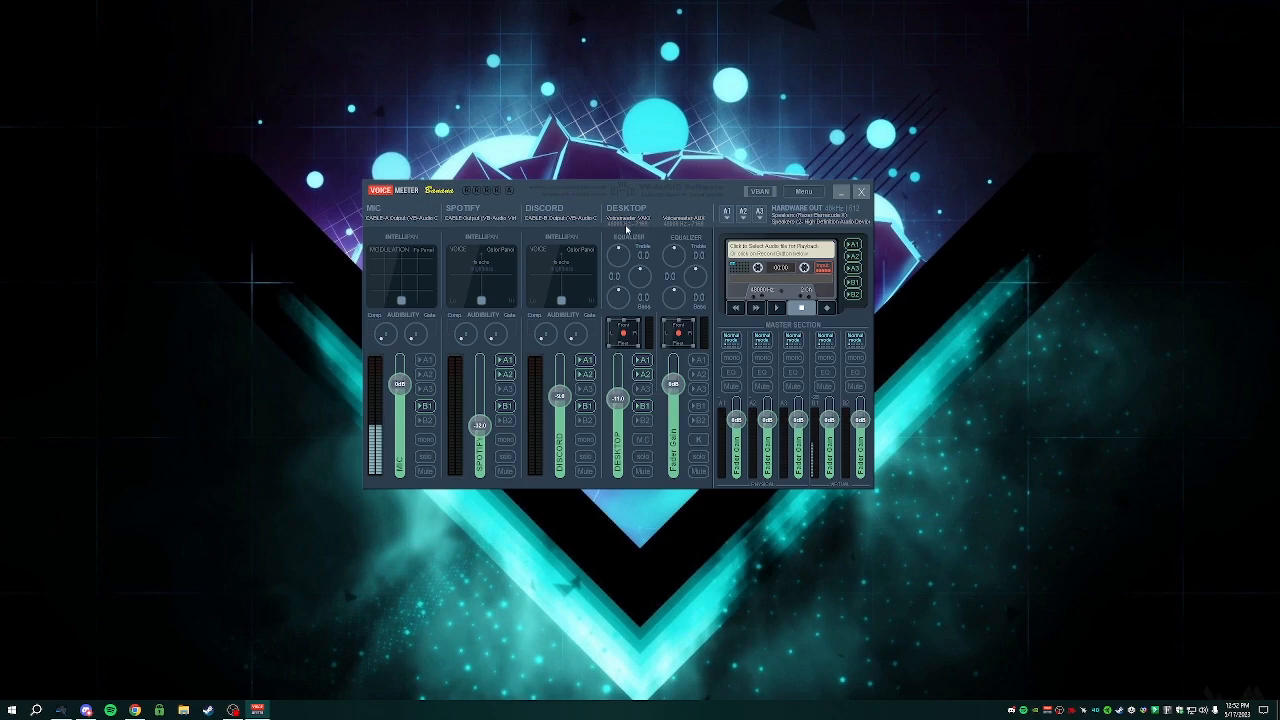
Select WDM: CABLE-A Output (VB-Audio Cable A) as the MIC channel's input and move the mixer window slightly upward.
click(377, 214)
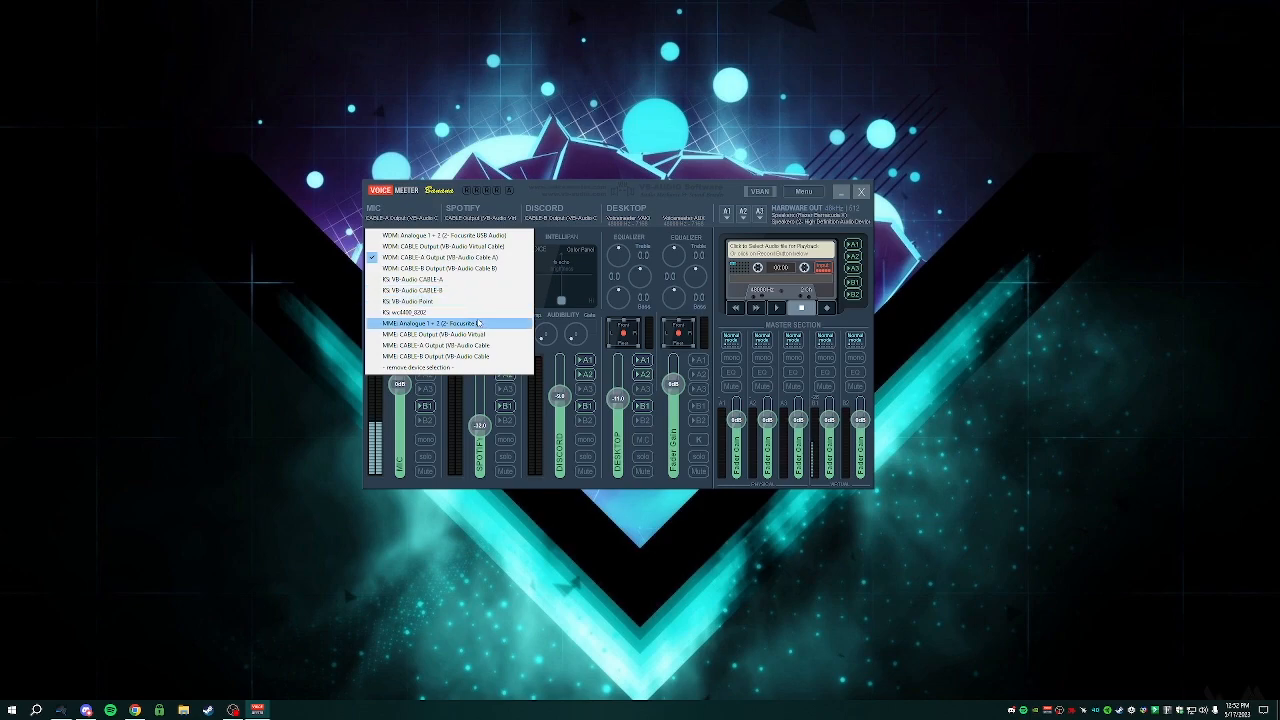
click(440, 257)
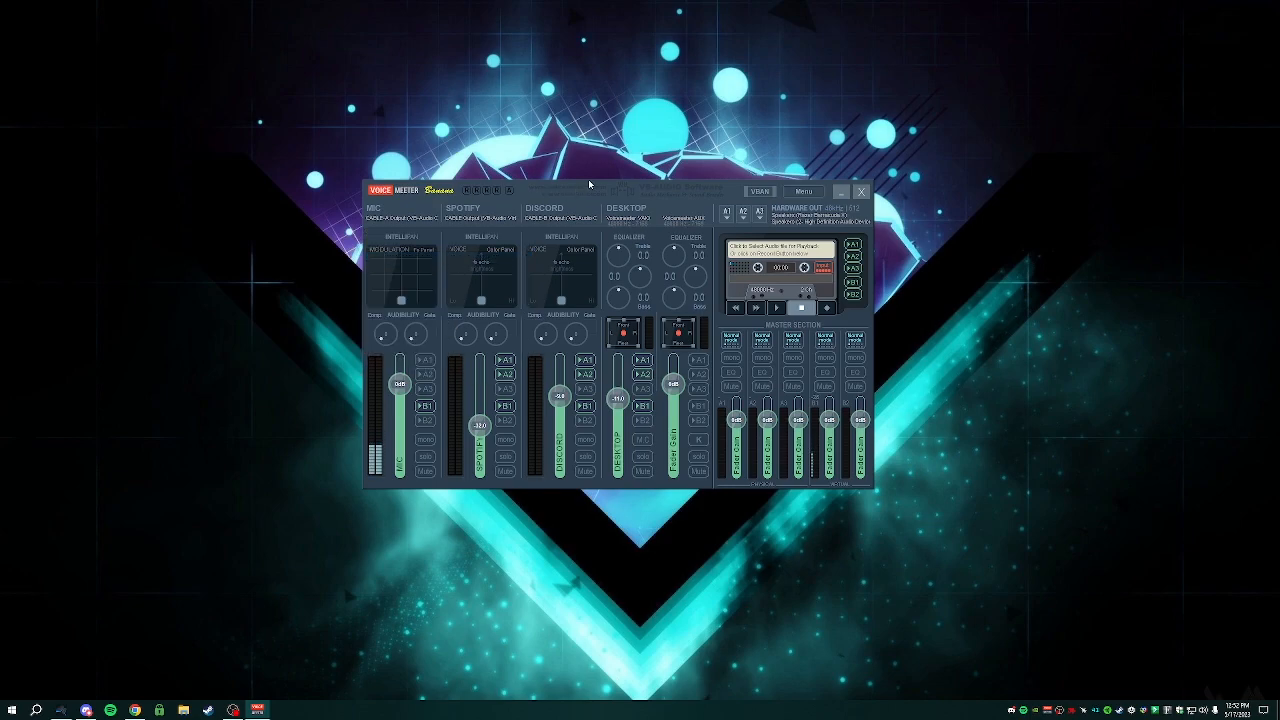
drag(588, 186, 598, 161)
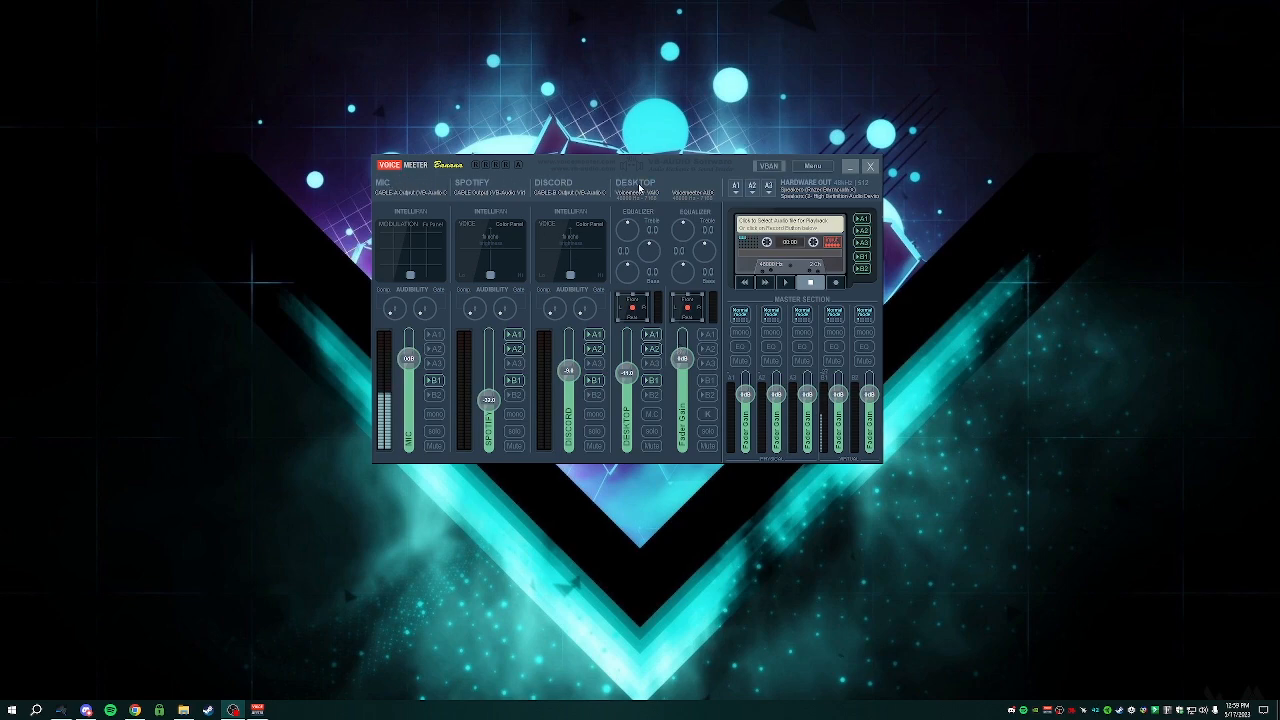
Name the first virtual input channel DESKTOP and the third hardware input channel DISCORD.
click(639, 186)
text(DESK)
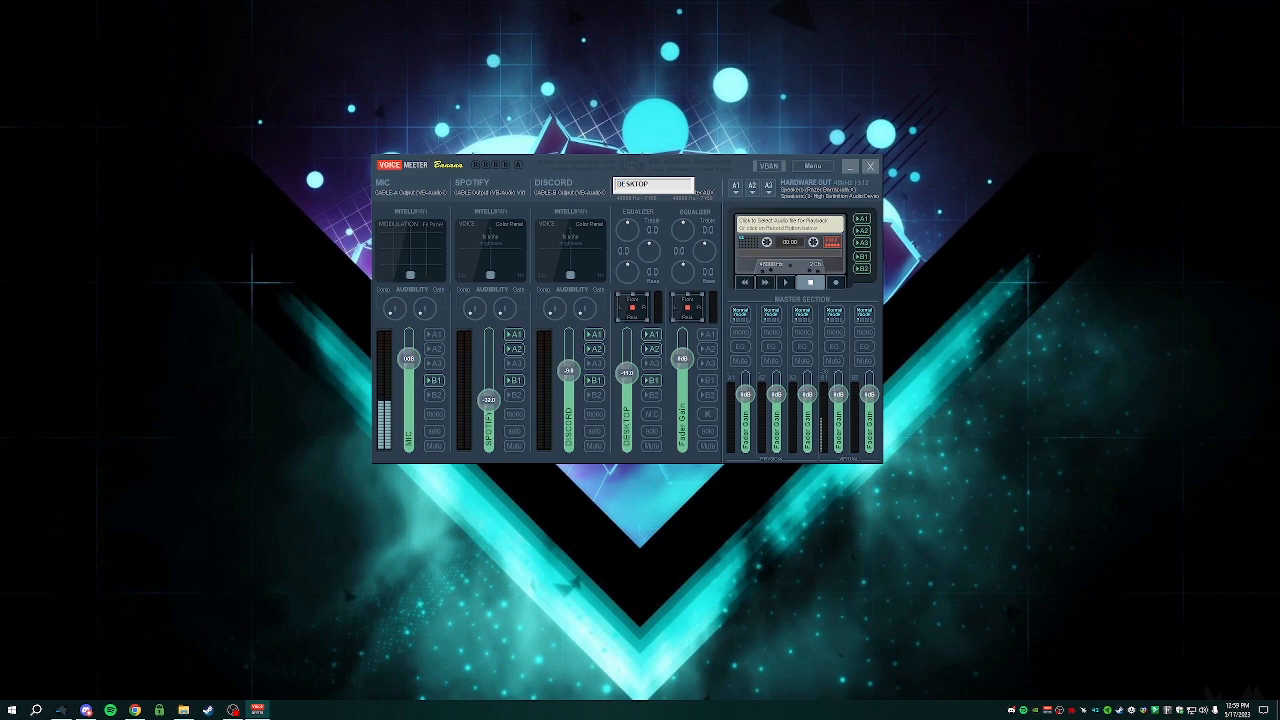
text(TOP)
key(Return)
click(562, 184)
text(B)
text(ISCORD)
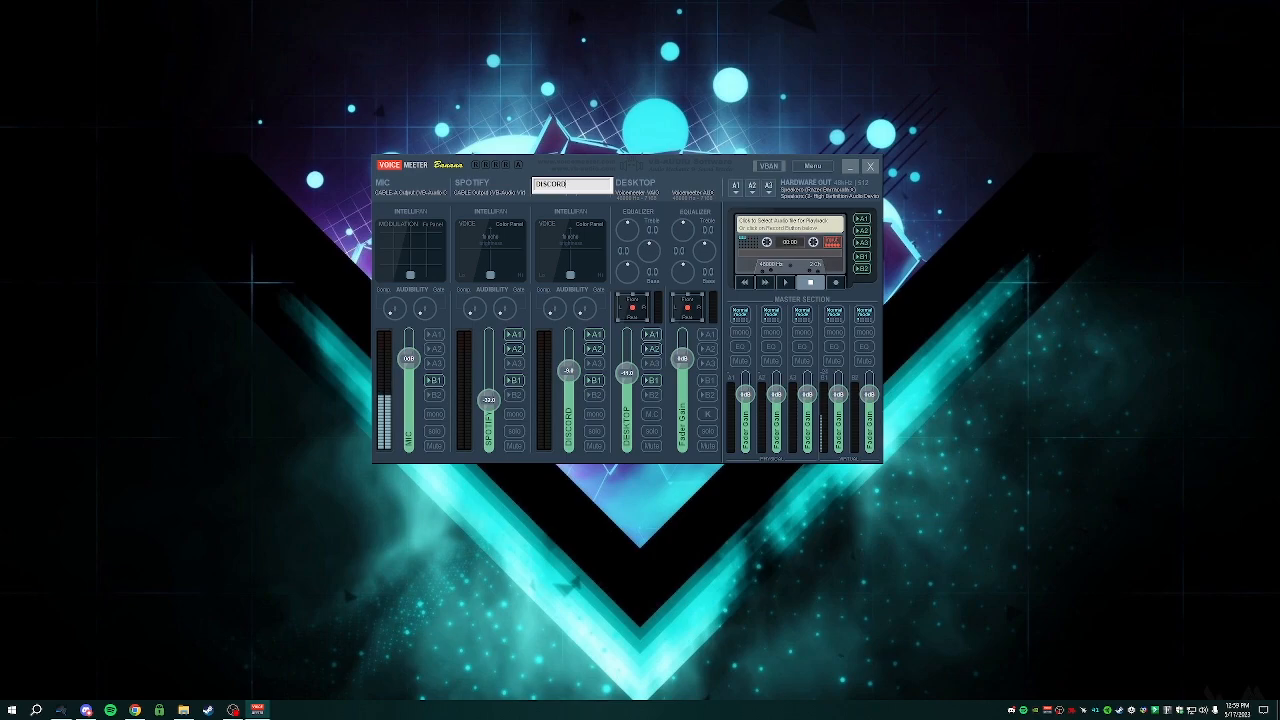
key(Return)
Rename the SPOTIFY channel as MUSIC.
click(515, 189)
text(MUSIC)
key(Return)
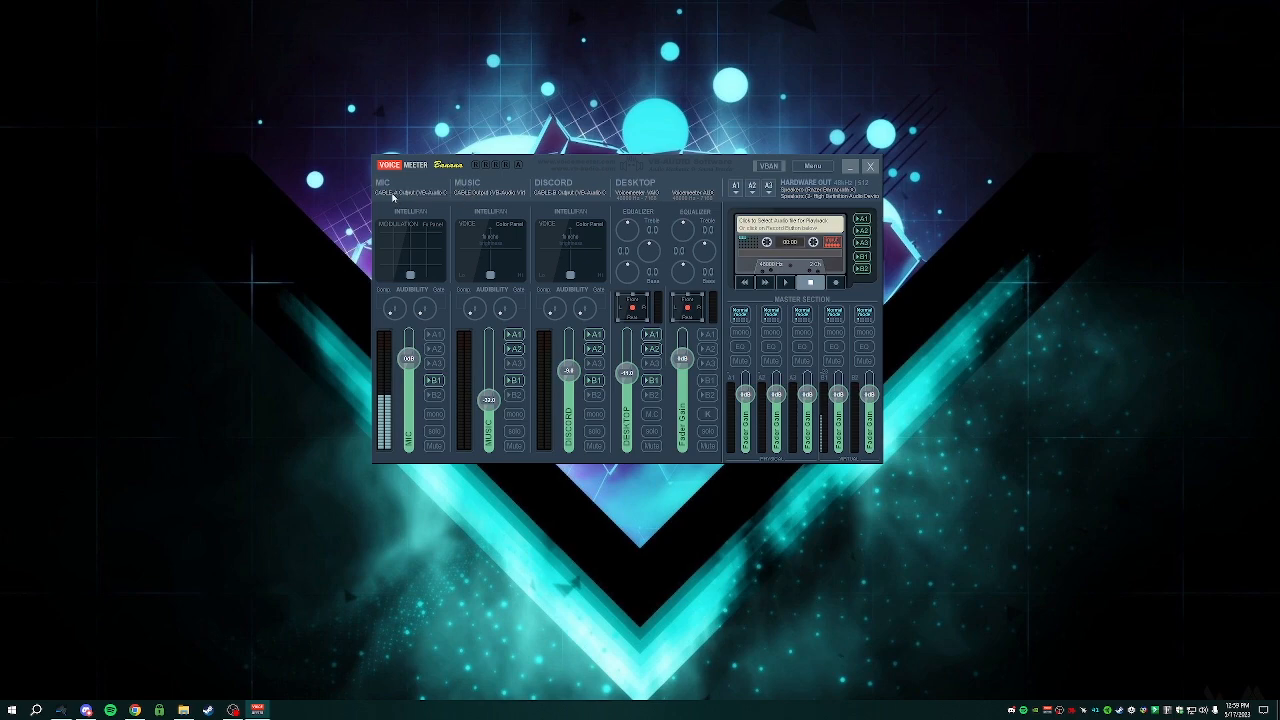
Select WDM: CABLE-A Output (VB-Audio Cable A) as the MIC channel's input and WDM: CABLE Output (VB-Audio Virtual Cable) as the MUSIC channel's input.
click(393, 194)
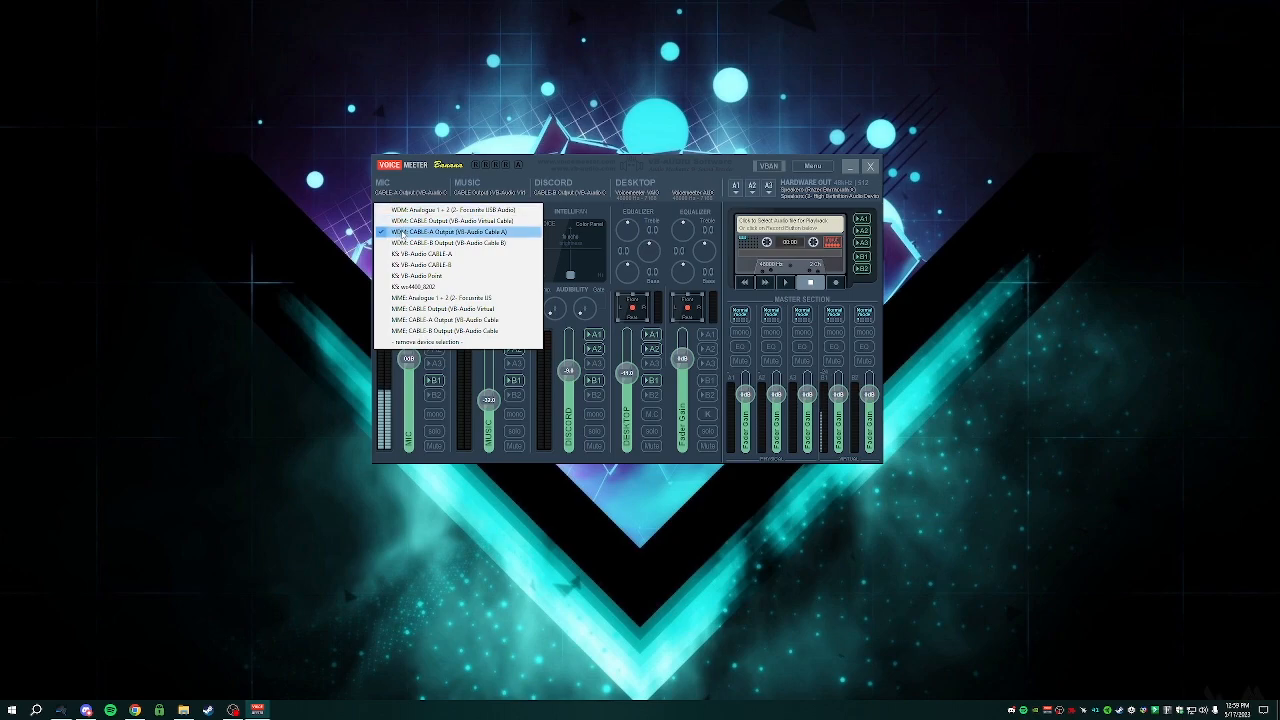
click(402, 233)
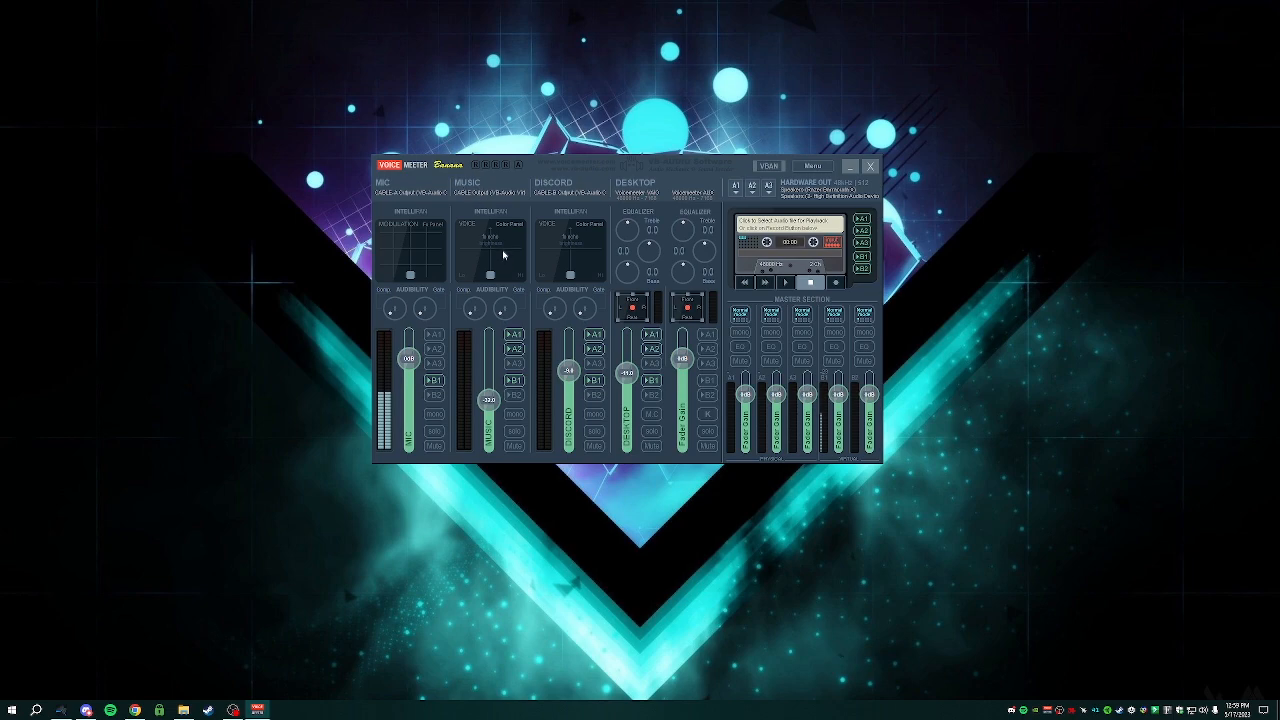
click(490, 193)
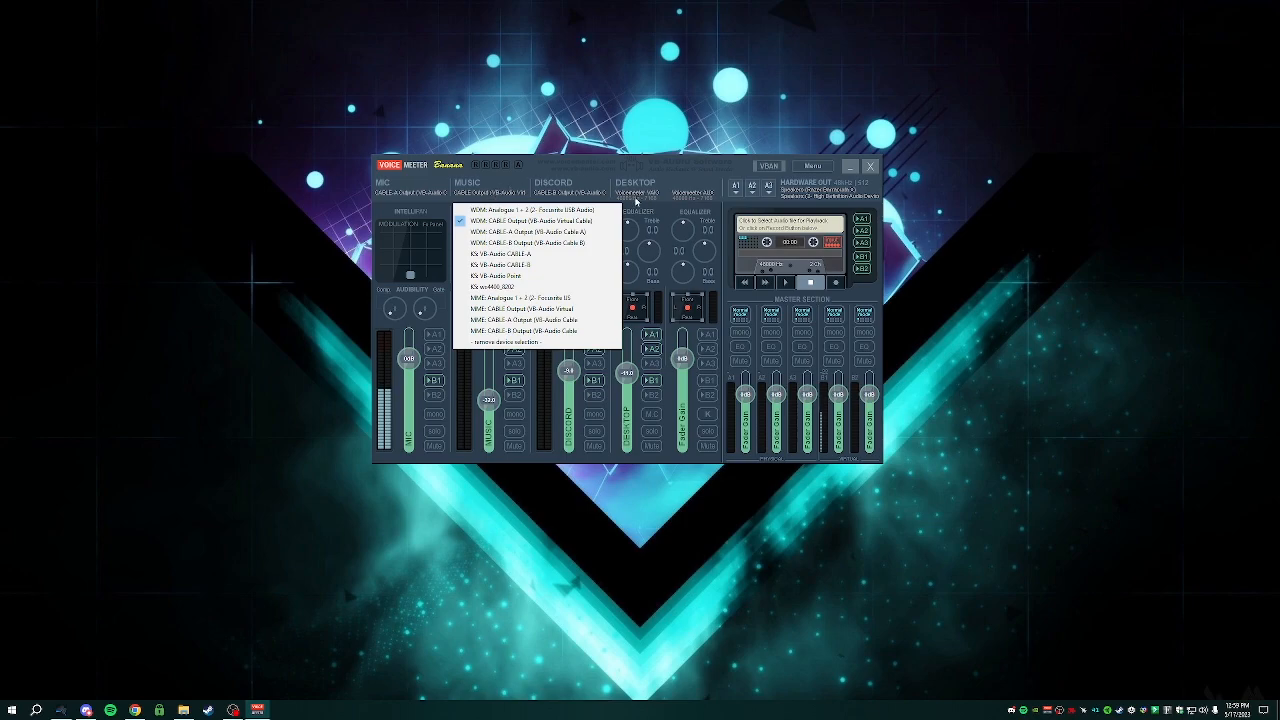
click(487, 223)
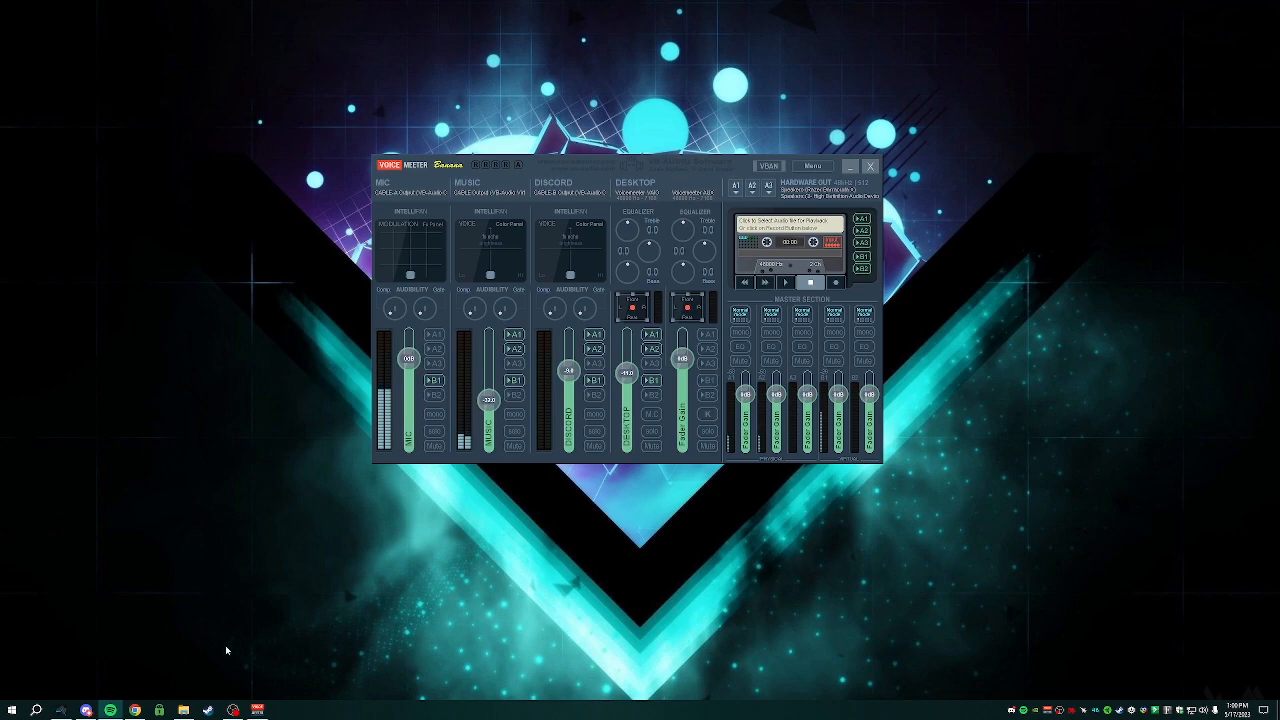
Open the Windows app volume and device preferences and check the output device assigned to Spotify Music.
right_click(1205, 713)
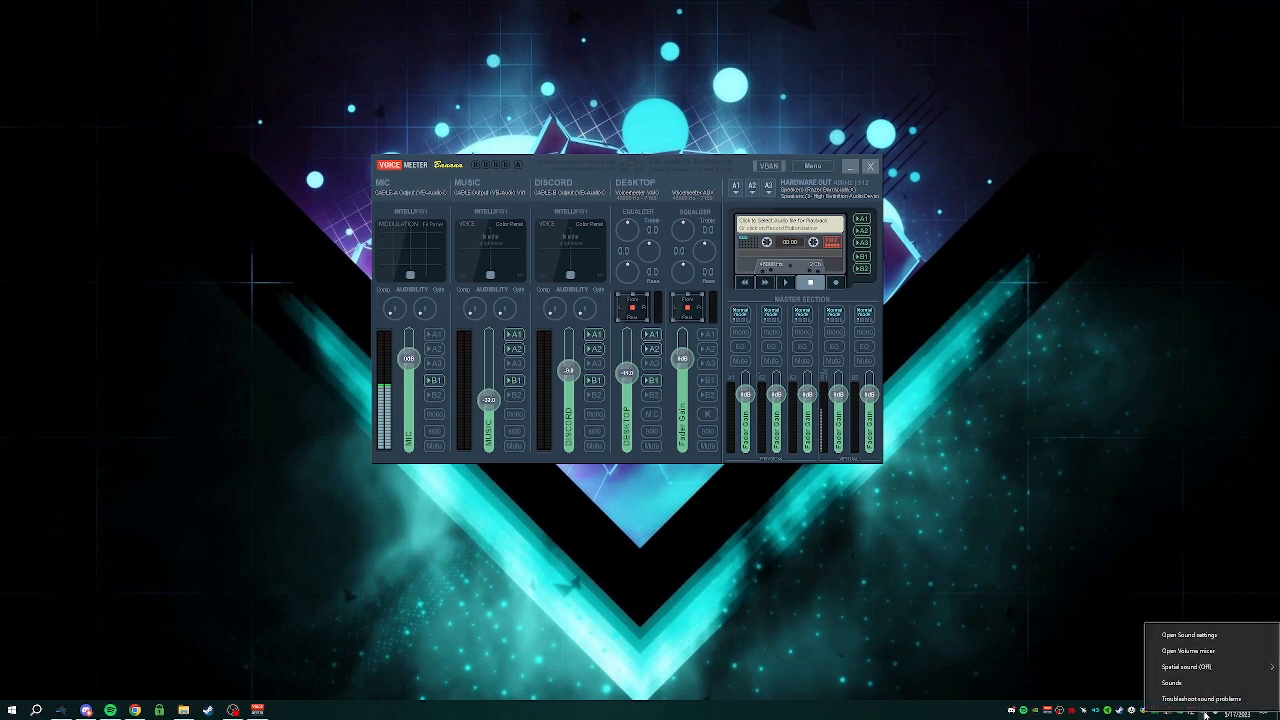
click(1203, 636)
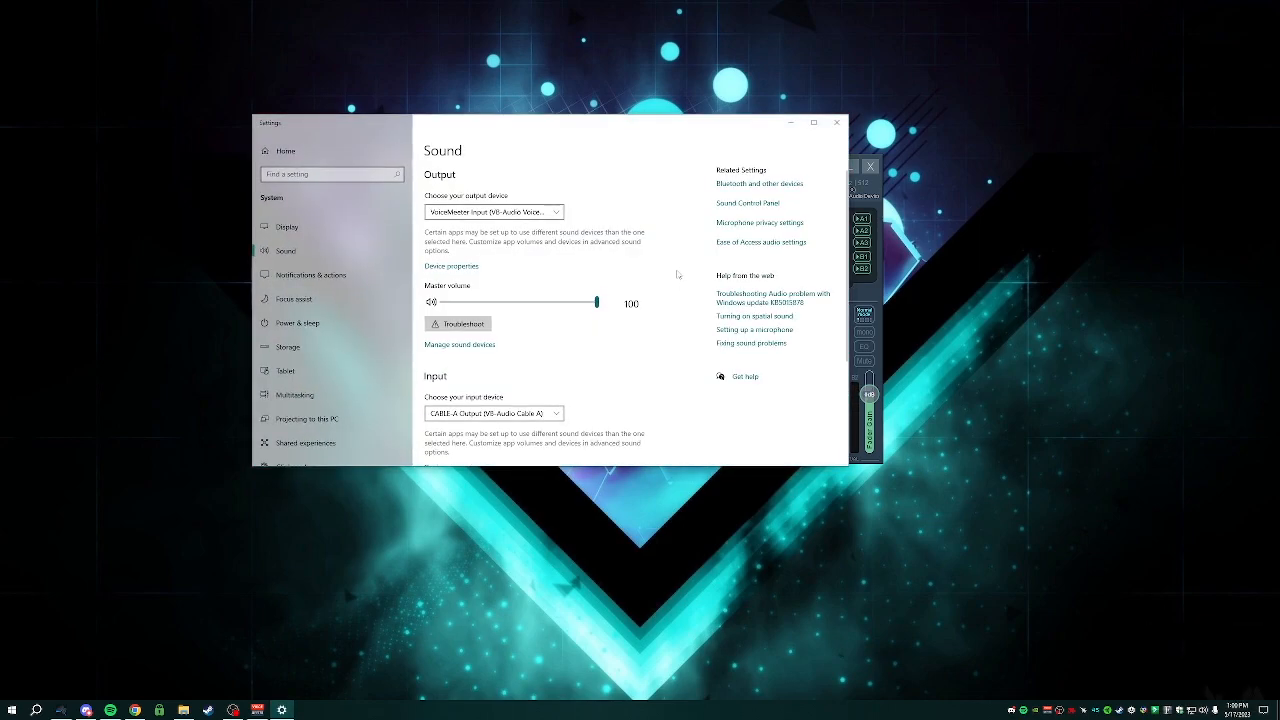
scroll(676, 300, down, 3)
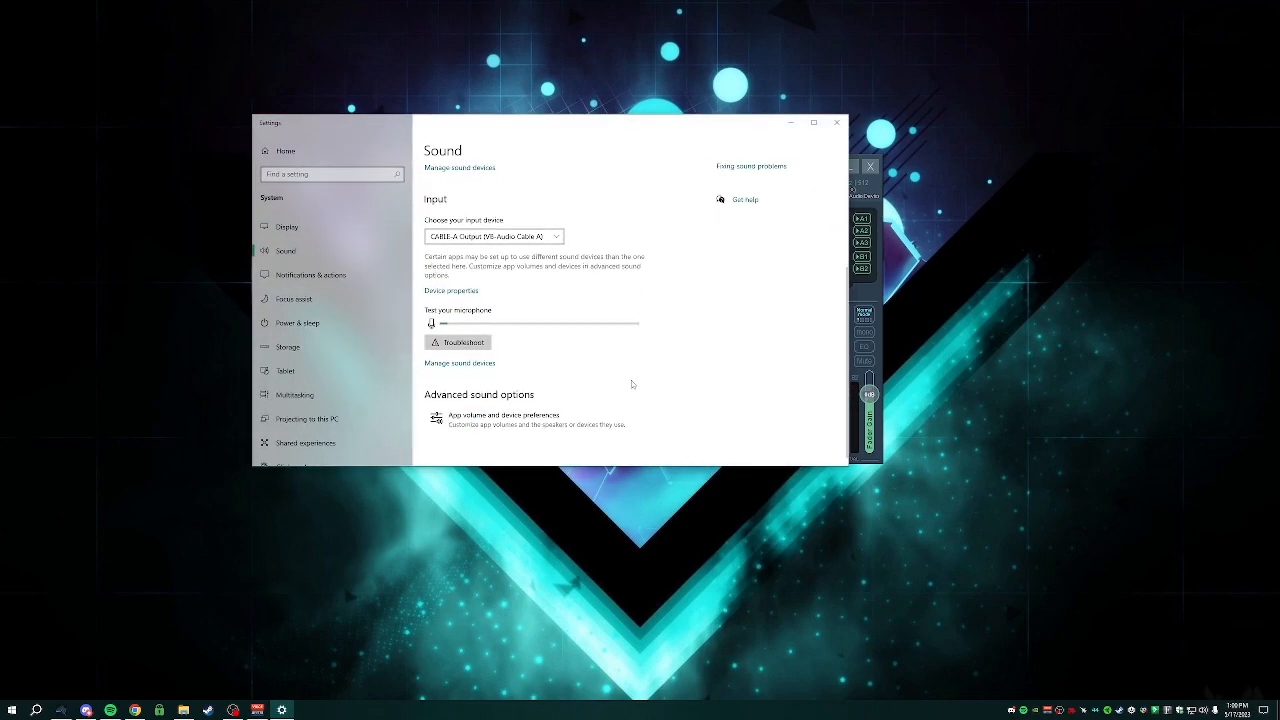
click(557, 424)
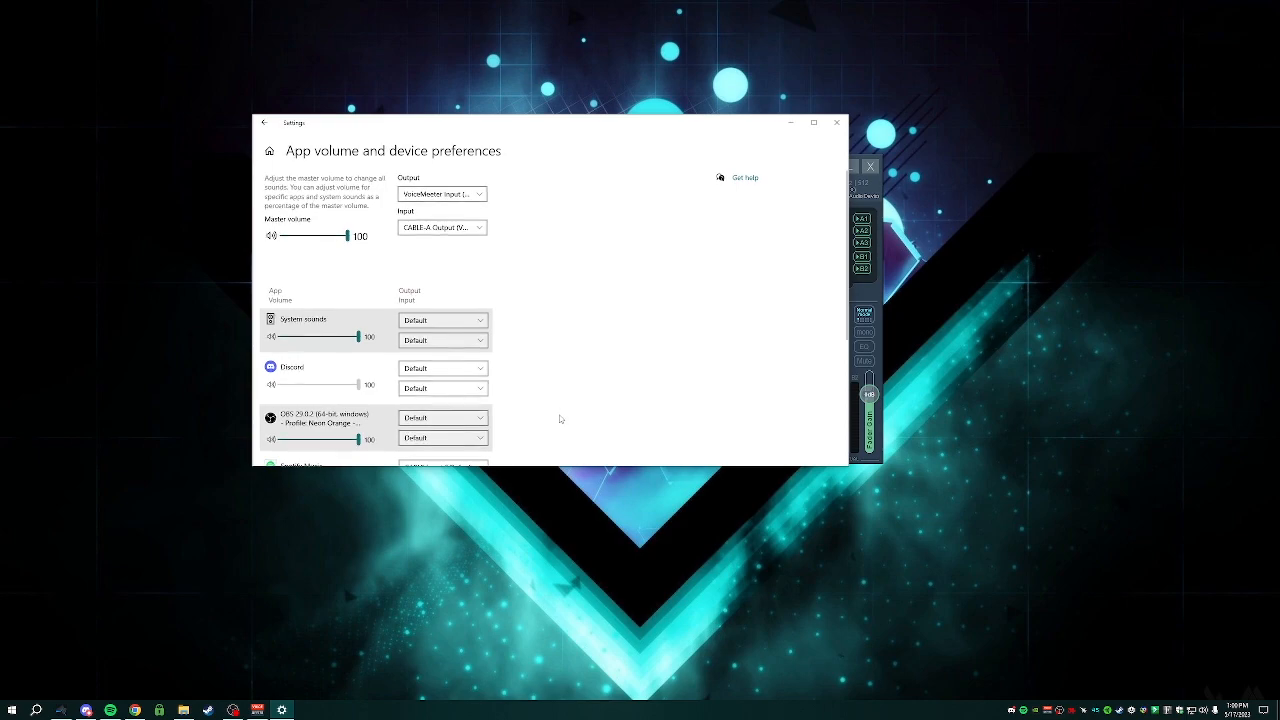
scroll(590, 400, down, 5)
scroll(620, 357, up, 5)
scroll(551, 294, down, 8)
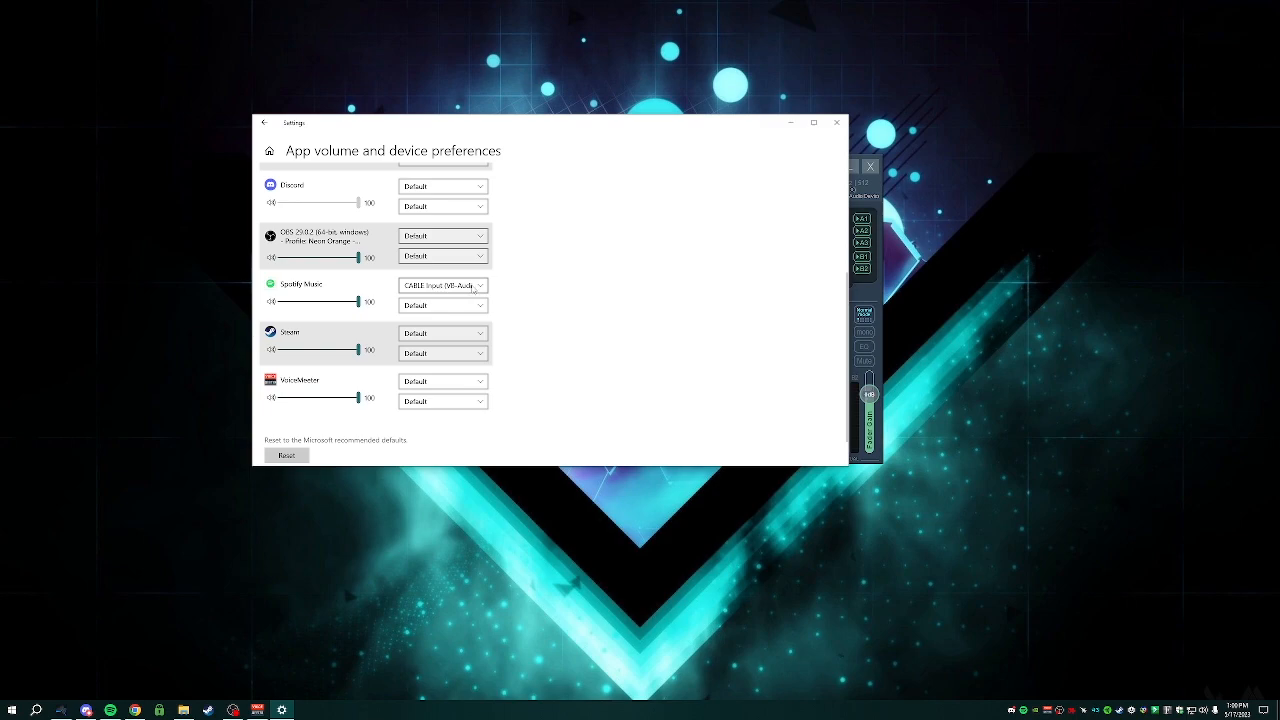
click(472, 290)
click(703, 300)
Switch to Voicemeeter and reselect WDM: CABLE Output (VB-Audio Virtual Cable) as the MUSIC channel's input.
click(262, 710)
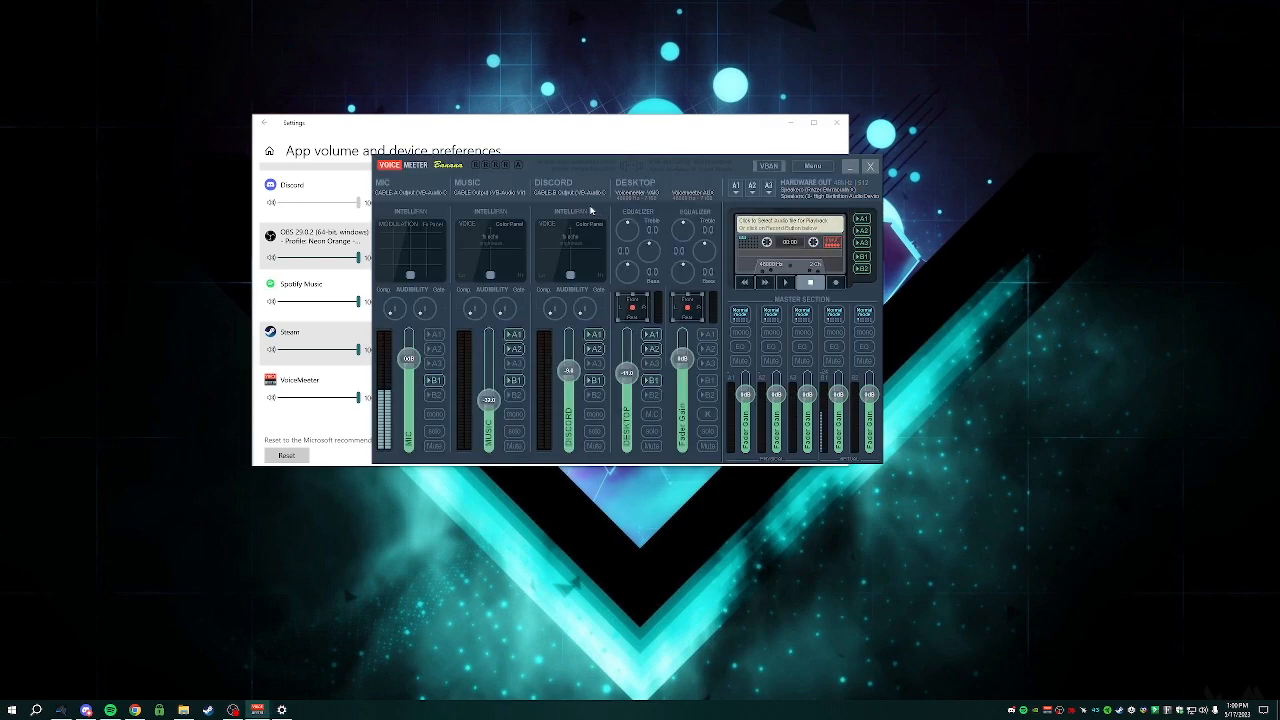
click(500, 195)
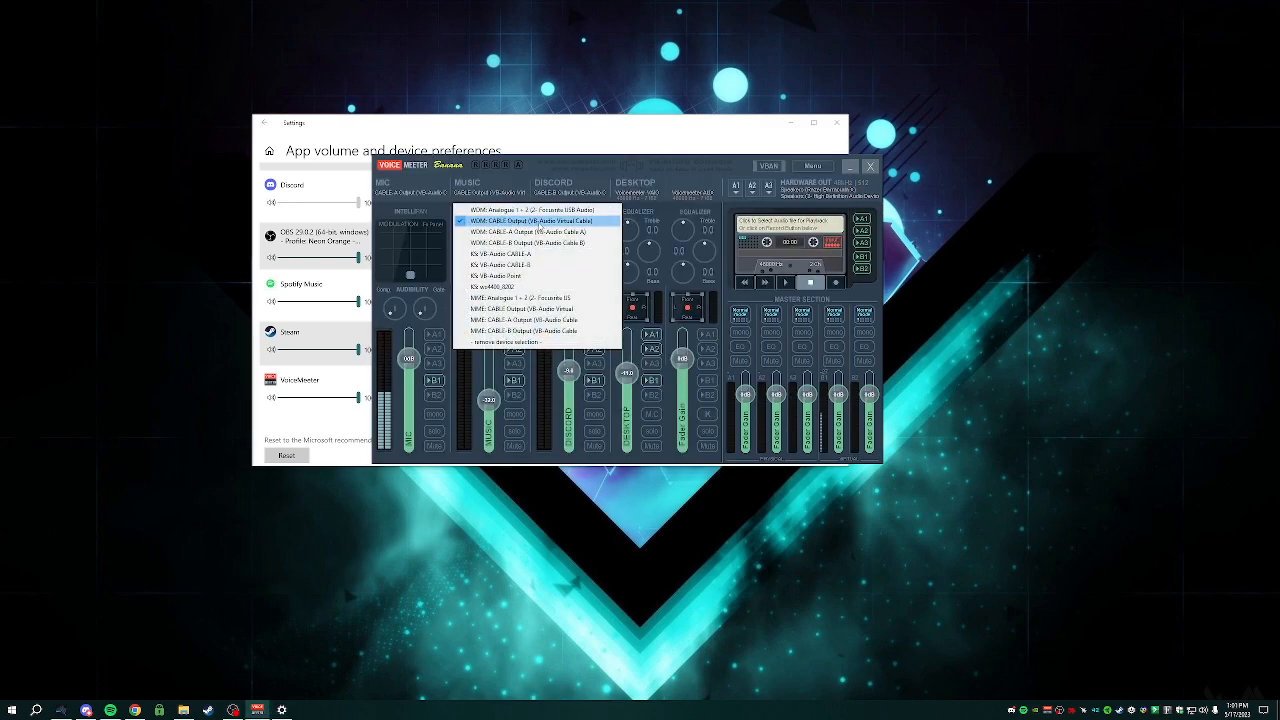
click(544, 225)
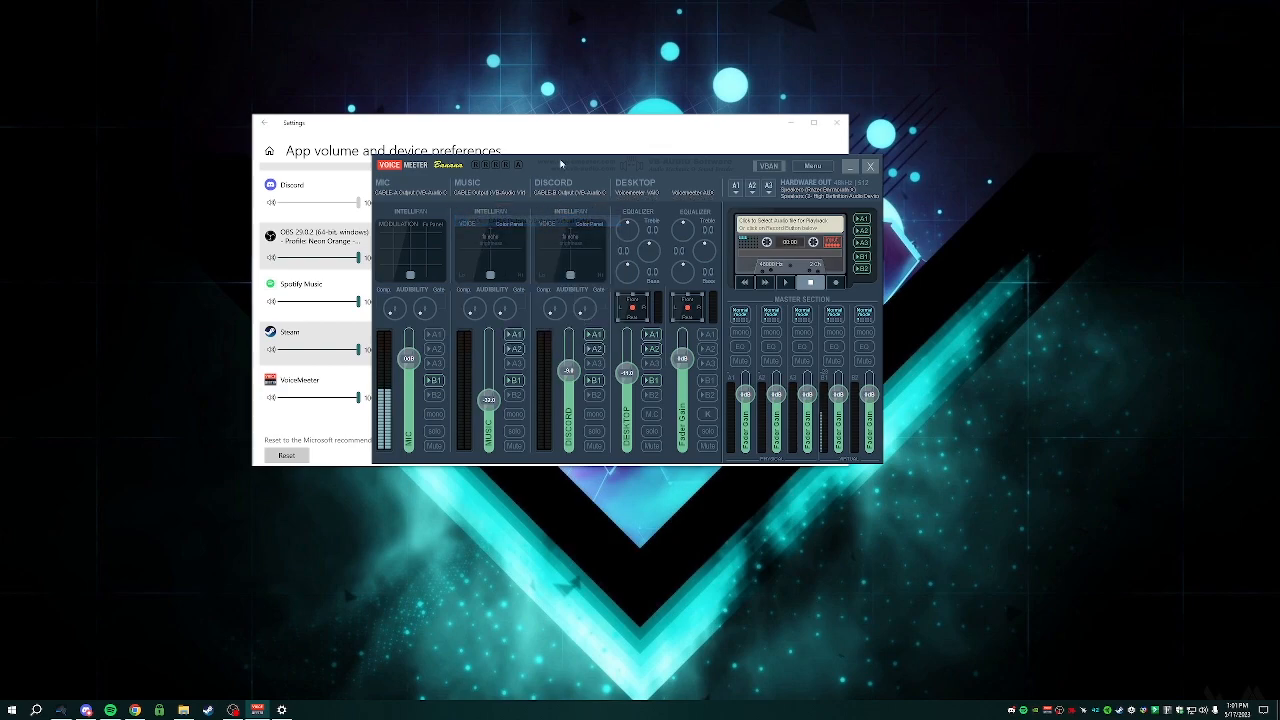
Back in Windows Settings, set Spotify Music's output device to CABLE Input (VB-Audio Virtual Cable) and minimise the settings window.
click(572, 137)
click(475, 285)
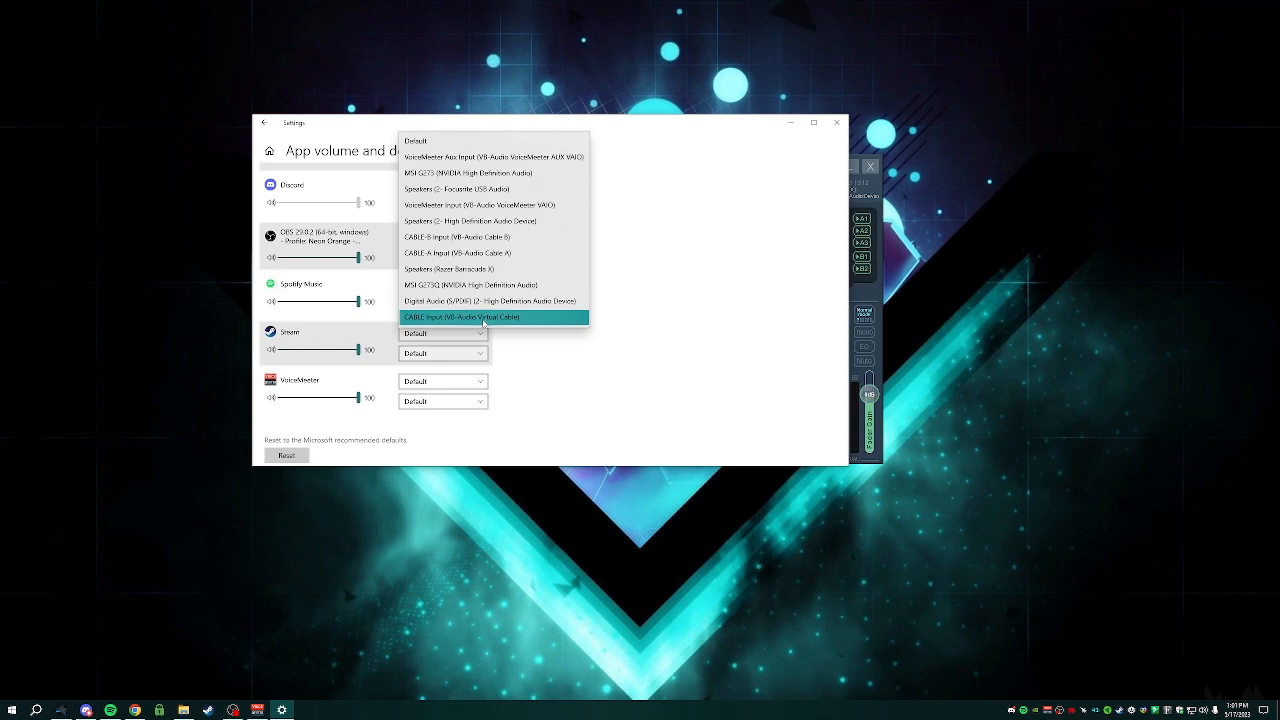
click(478, 317)
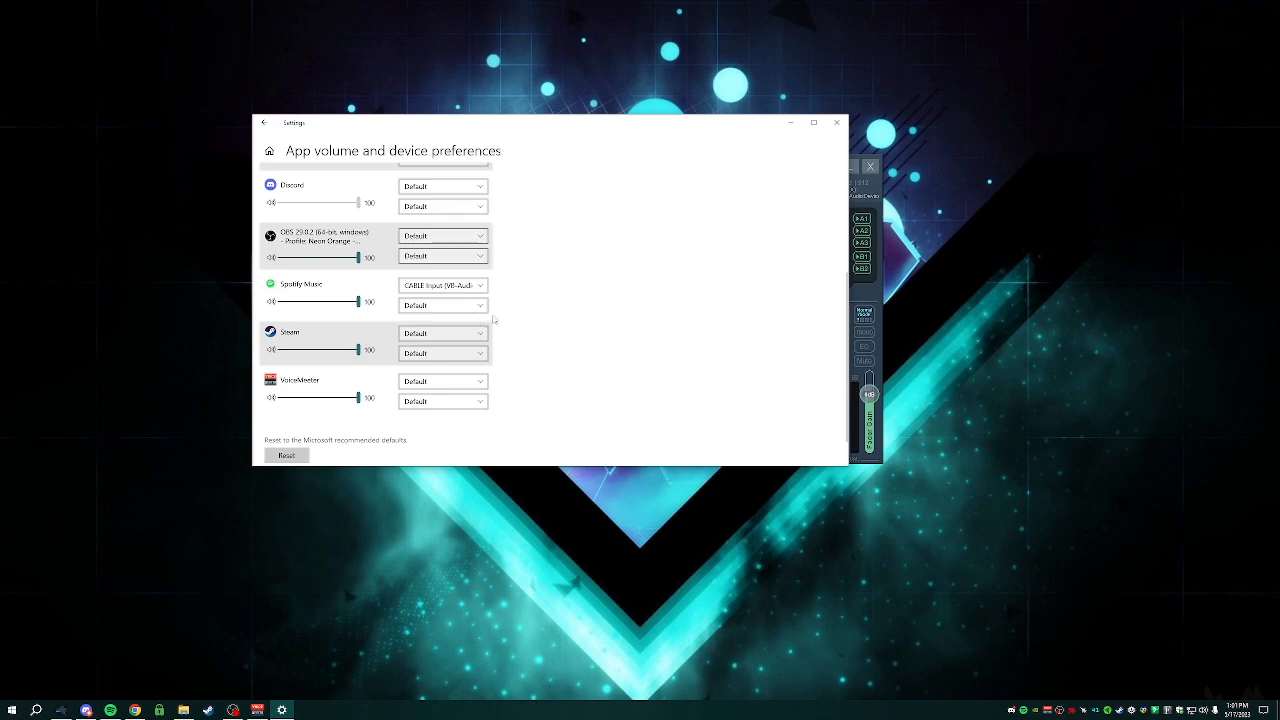
click(789, 123)
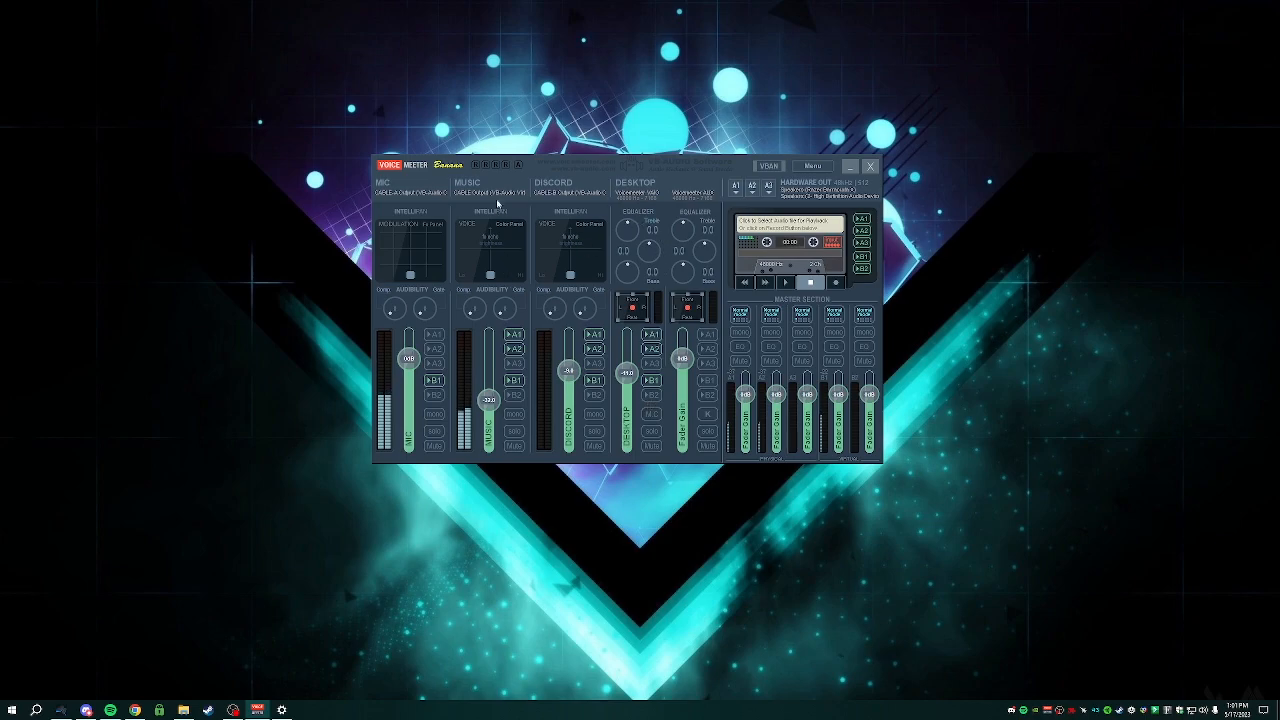
Lower the MUSIC fader slightly and select WDM: CABLE-B Output (VB-Audio Cable B) as the DISCORD channel's input.
mouse_move(491, 403)
mouse_down()
mouse_move(491, 372)
mouse_move(494, 404)
mouse_up()
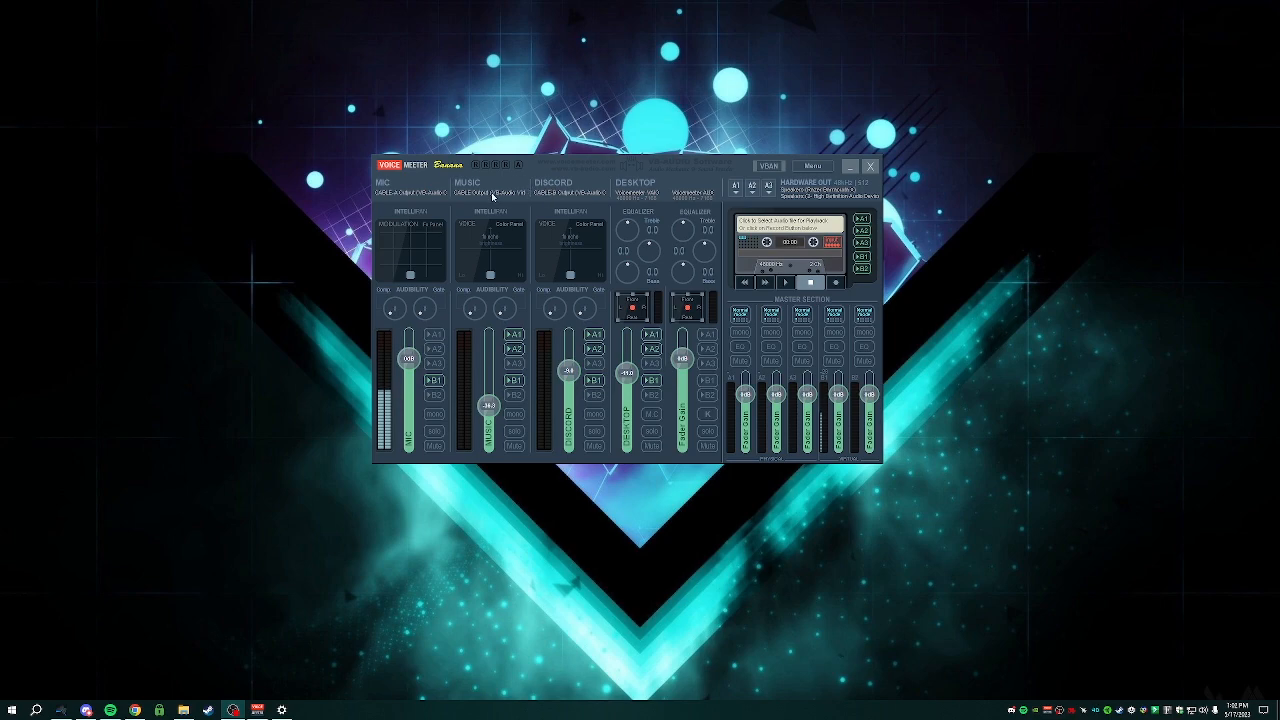
click(568, 196)
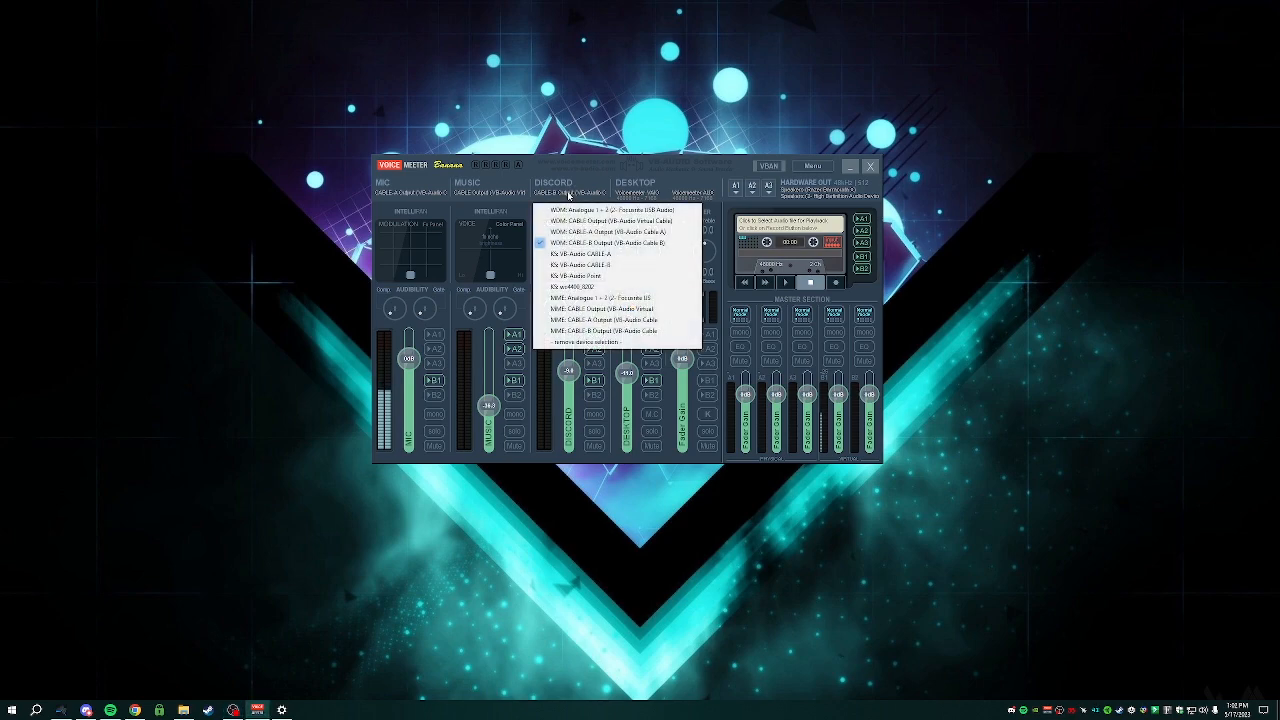
click(653, 250)
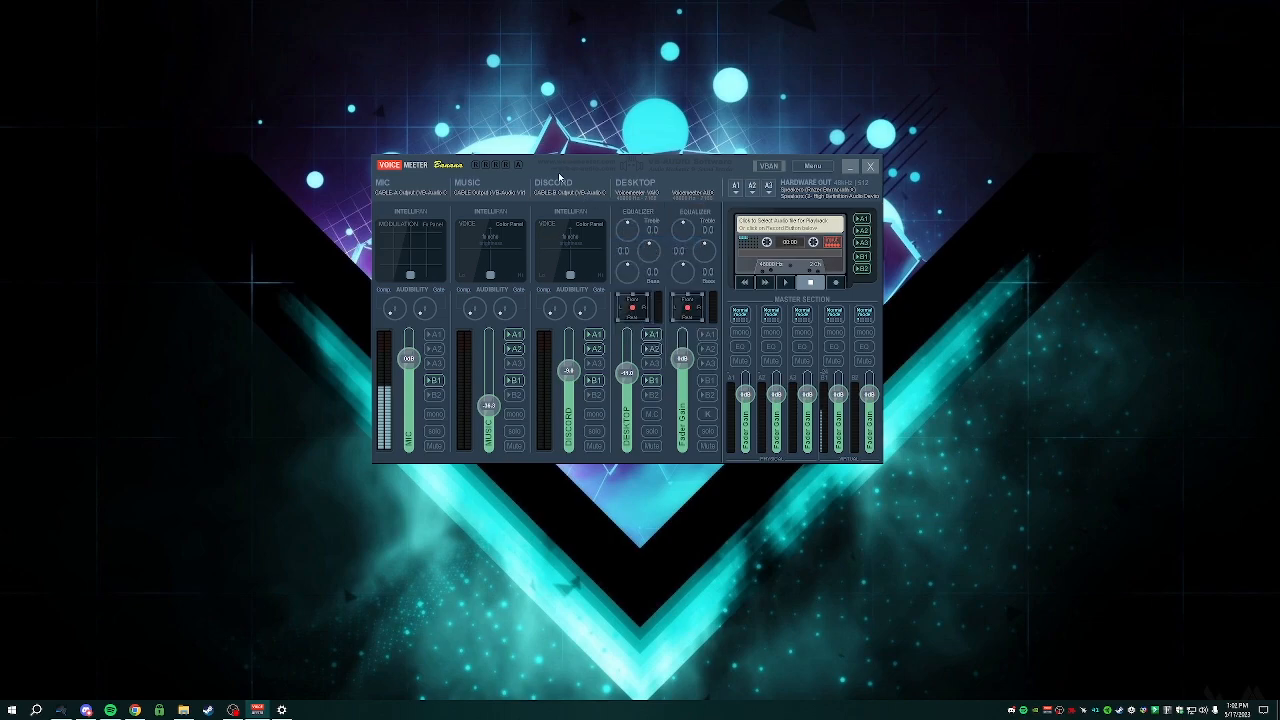
Switch to Discord and set the output device in its voice settings to CABLE-B Input (VB-Audio Cable B).
click(86, 710)
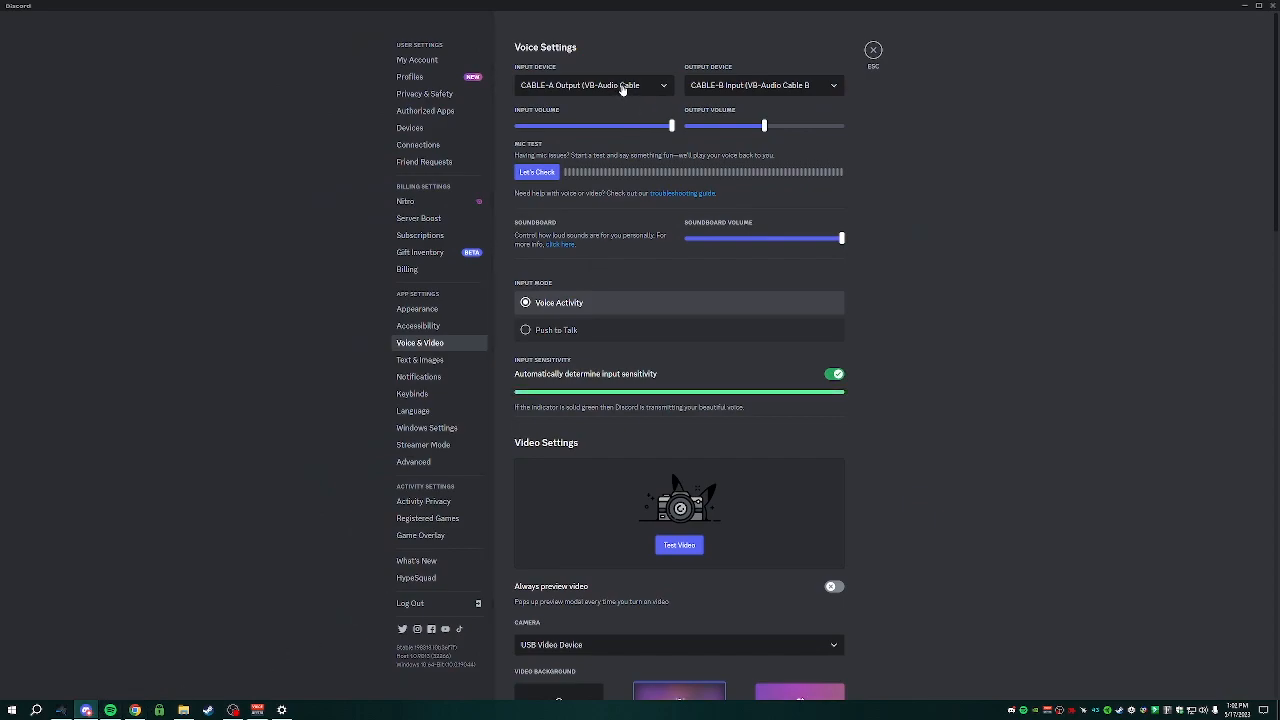
click(797, 87)
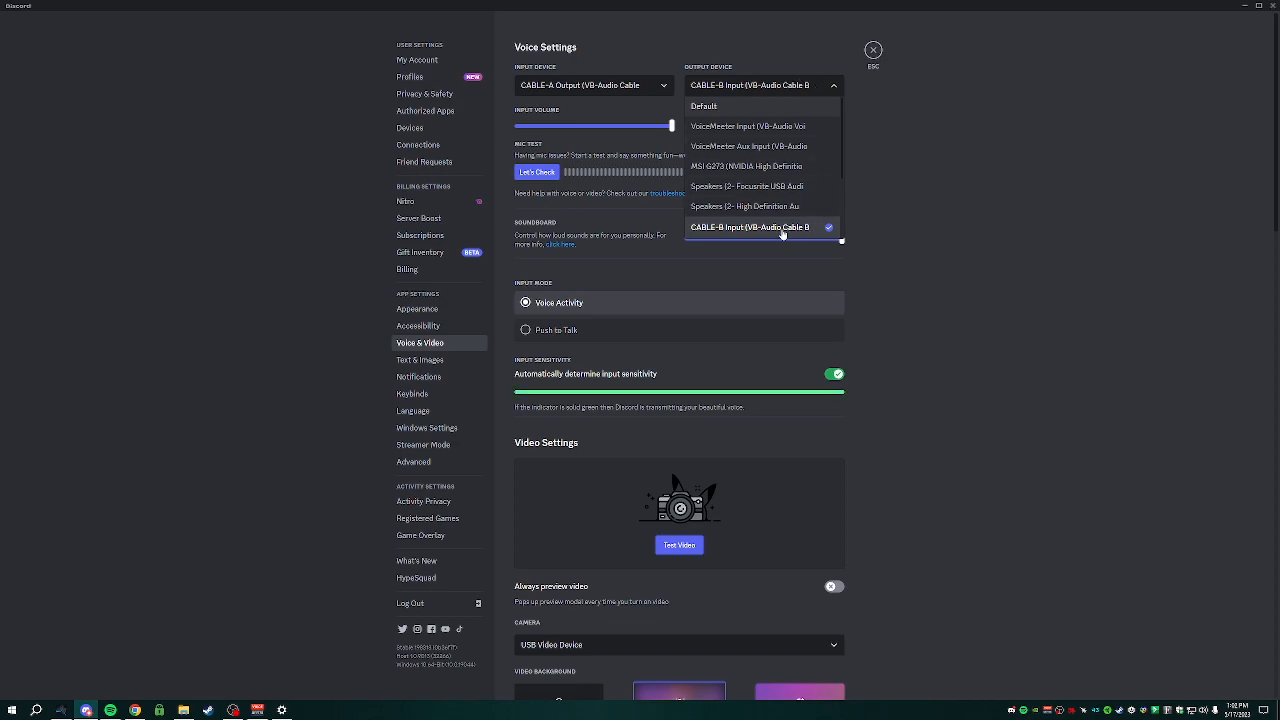
click(727, 228)
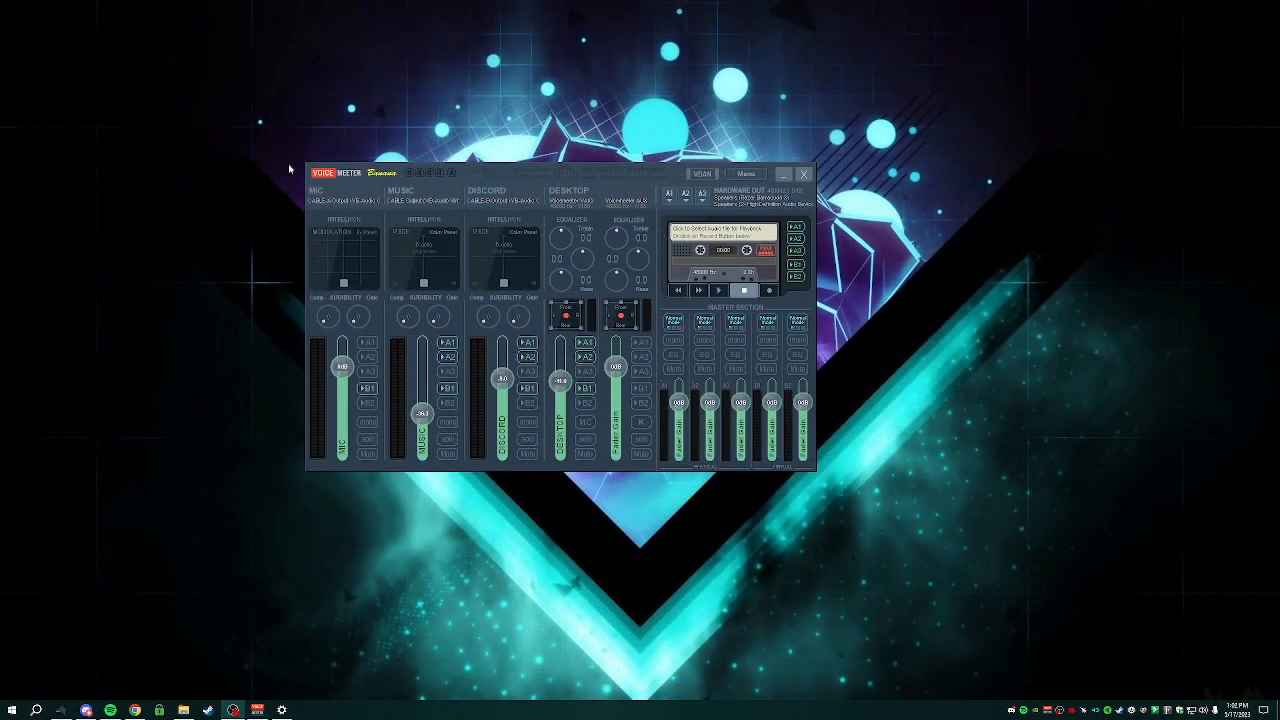
In Voicemeeter, raise the MUSIC channel's fader slightly and reposition the mixer window.
drag(422, 423, 422, 413)
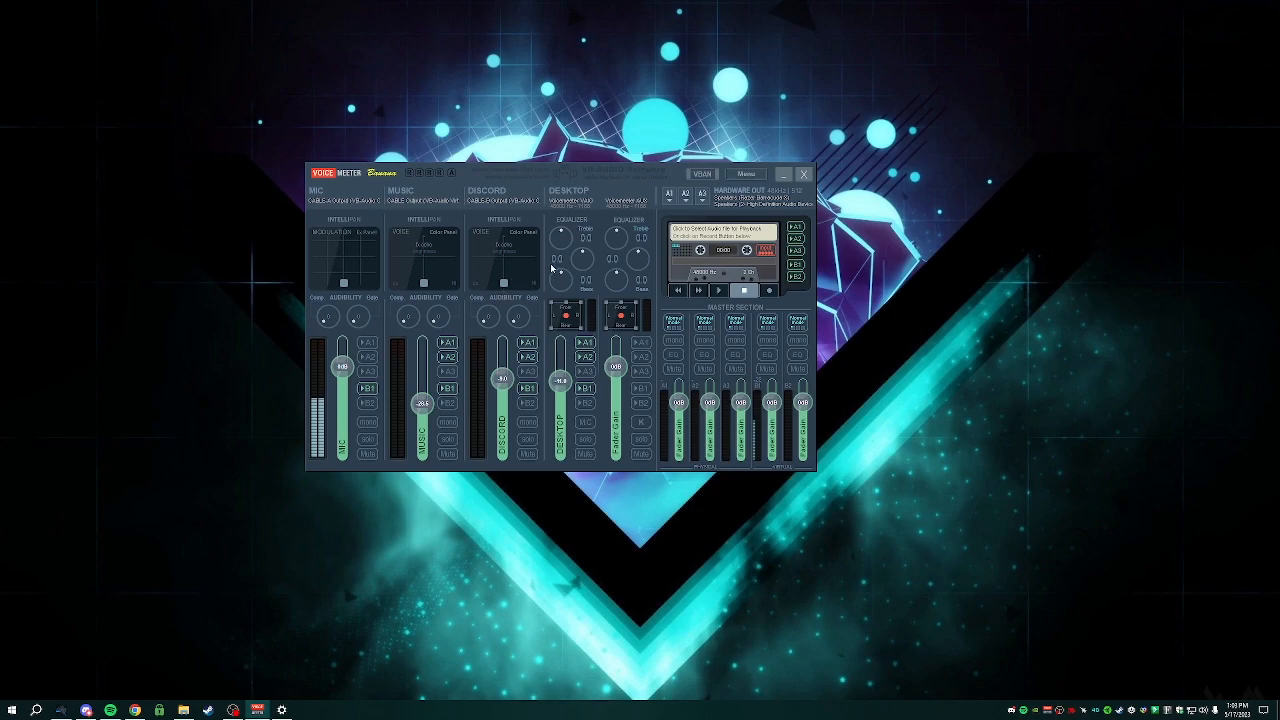
mouse_move(641, 178)
mouse_down()
mouse_move(627, 249)
mouse_move(645, 175)
mouse_up()
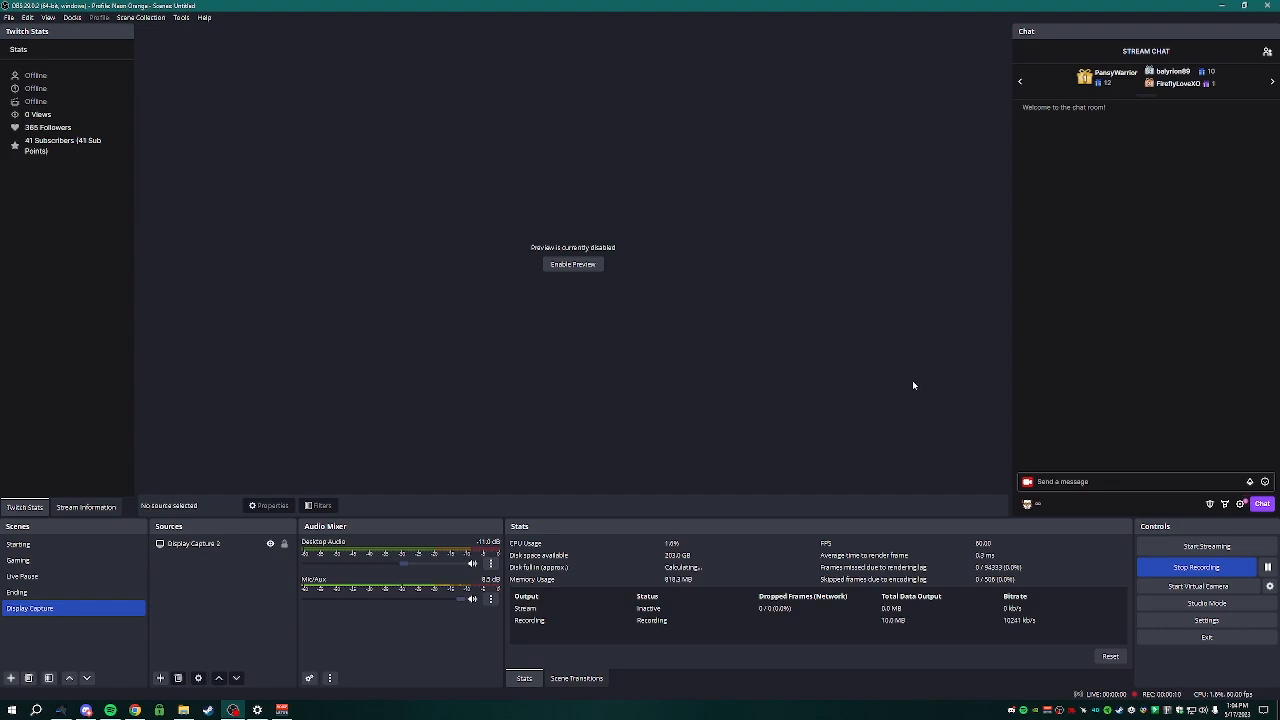
In the OBS audio settings, set Desktop Audio to VoiceMeeter Input (VB-Audio VoiceMeeter VAIO) after checking the channels in Voicemeeter.
click(1206, 620)
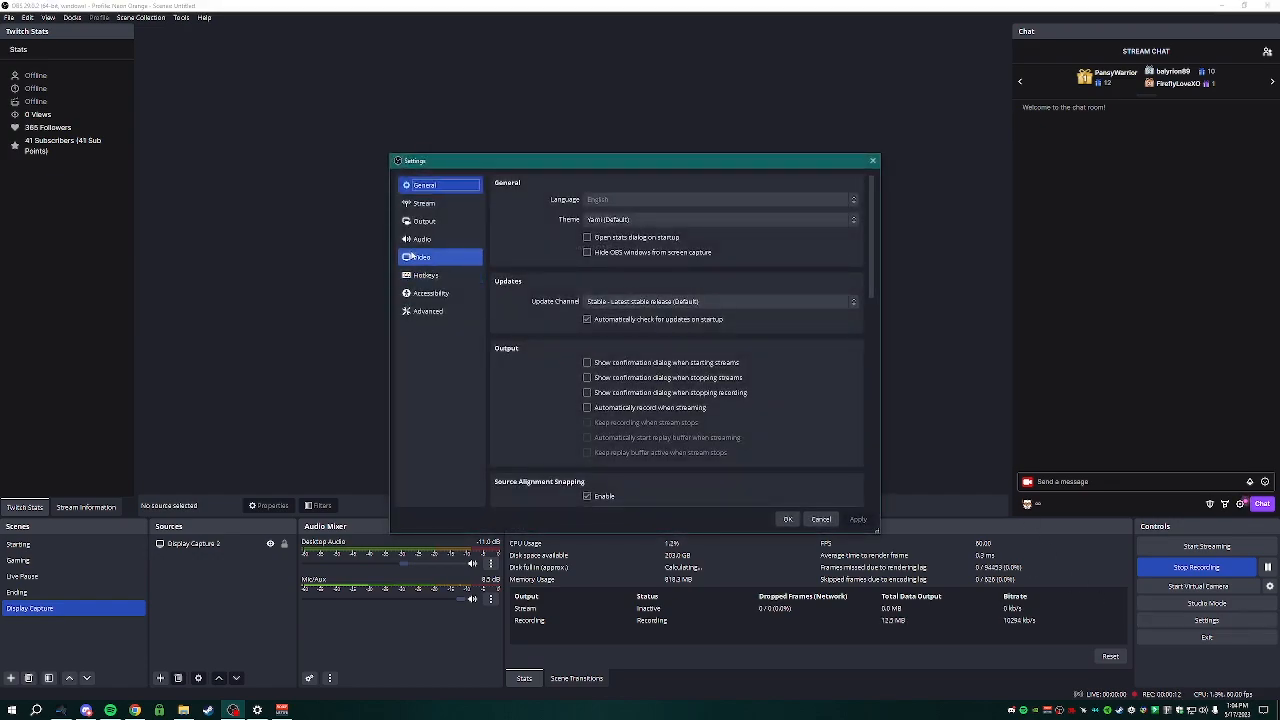
click(428, 240)
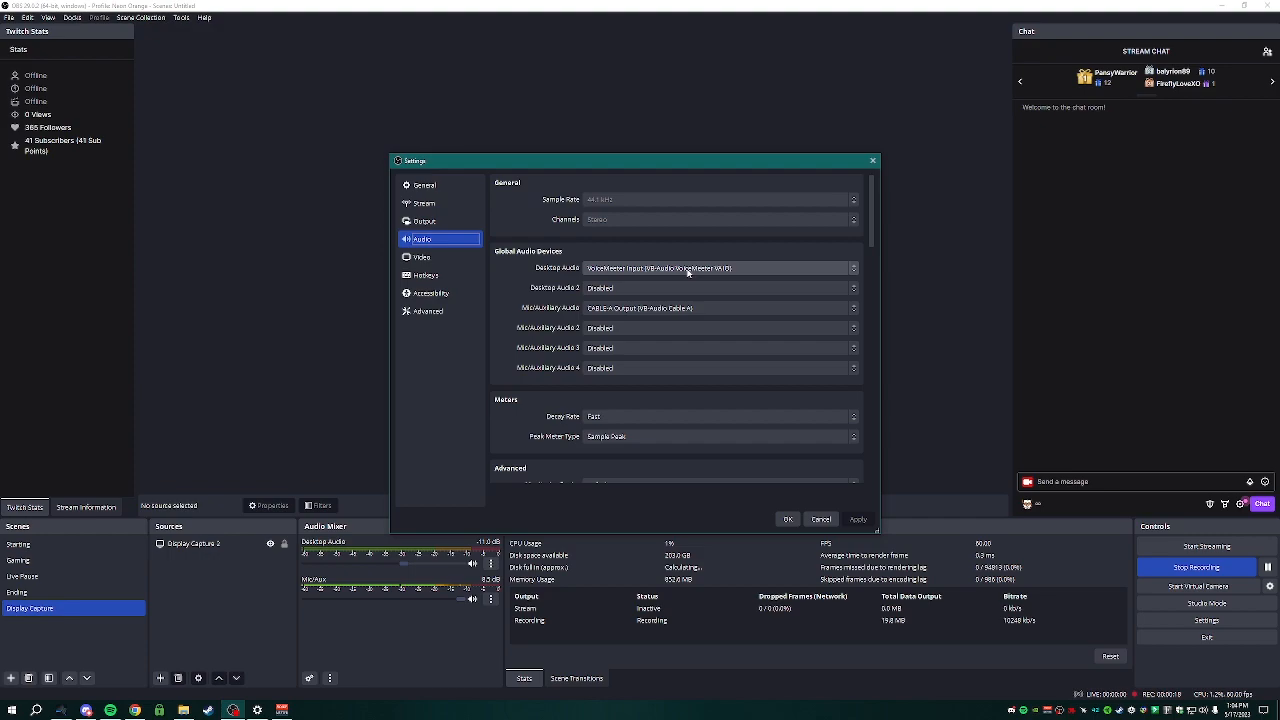
click(282, 710)
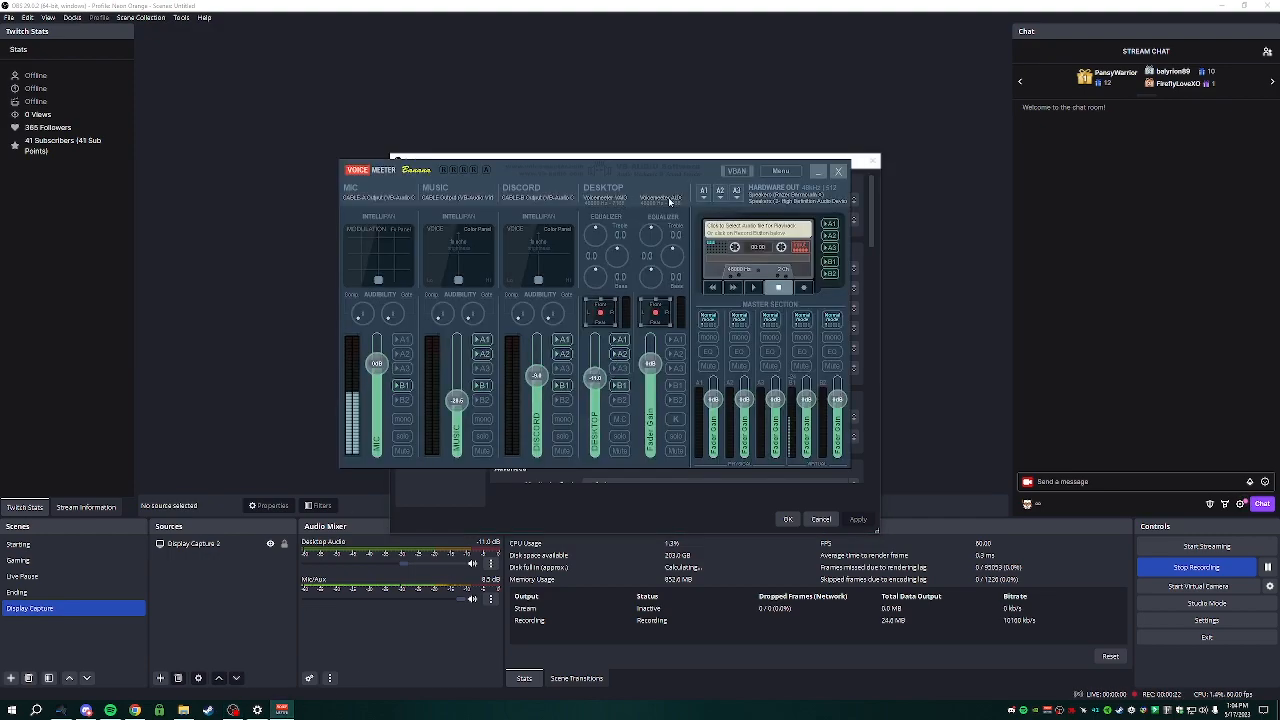
click(839, 171)
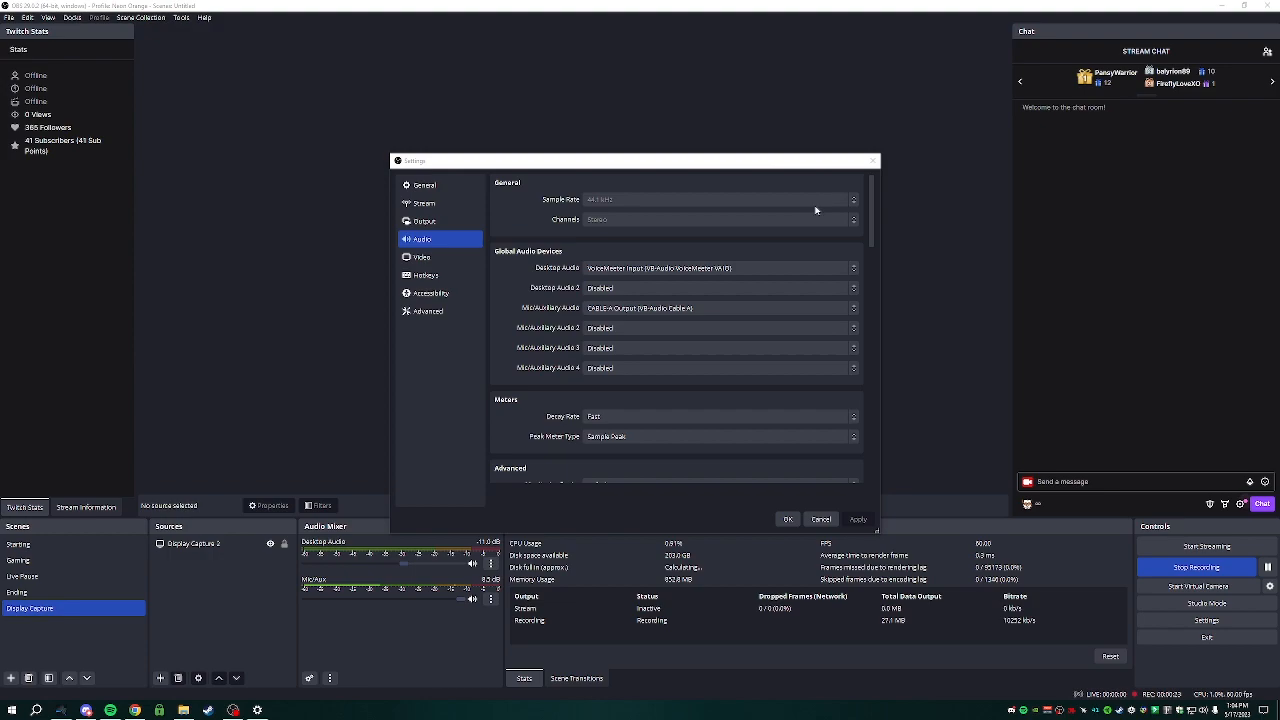
click(596, 272)
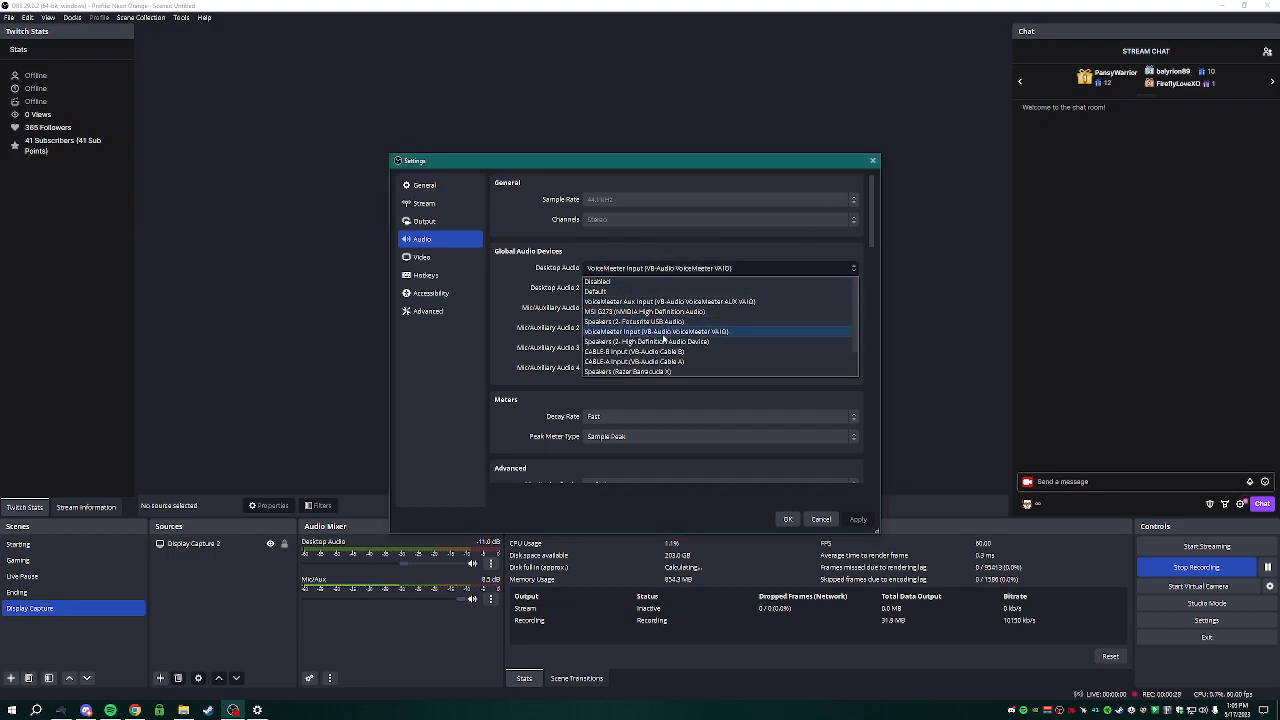
click(724, 337)
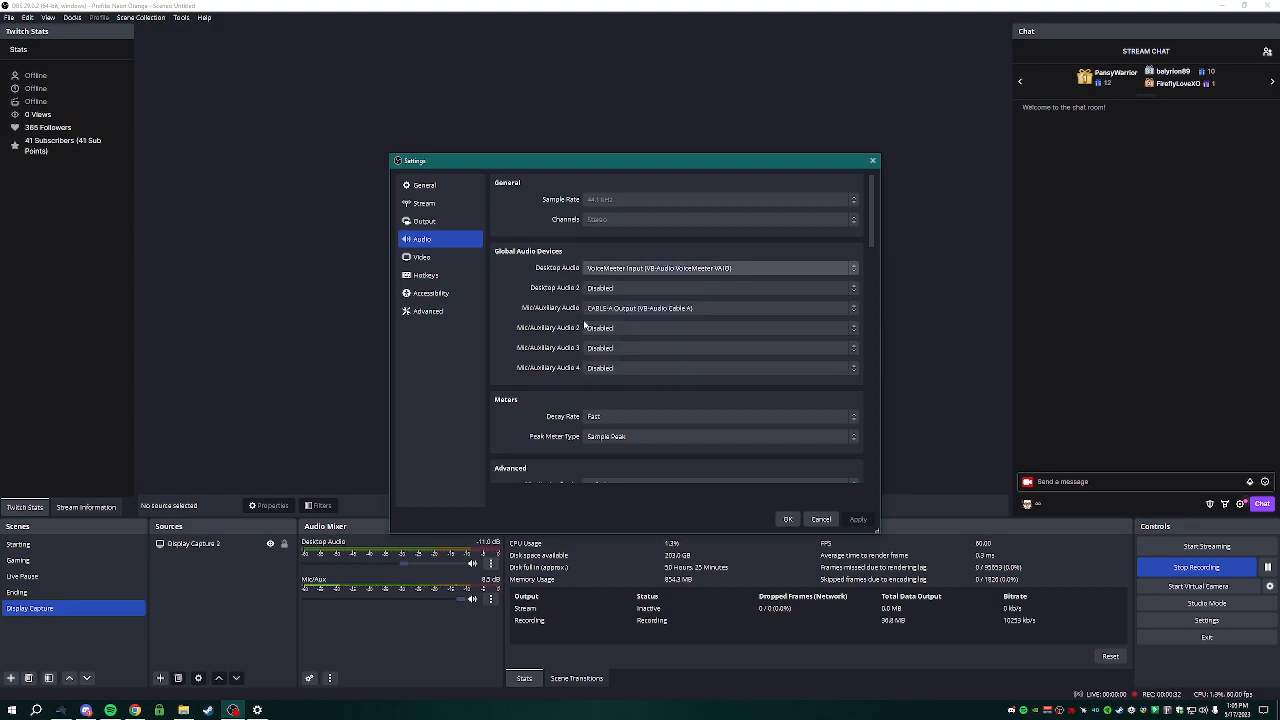
Set the first Mic/Auxiliary Audio device to CABLE-A Output (VB-Audio Cable A) and save the OBS settings.
click(608, 312)
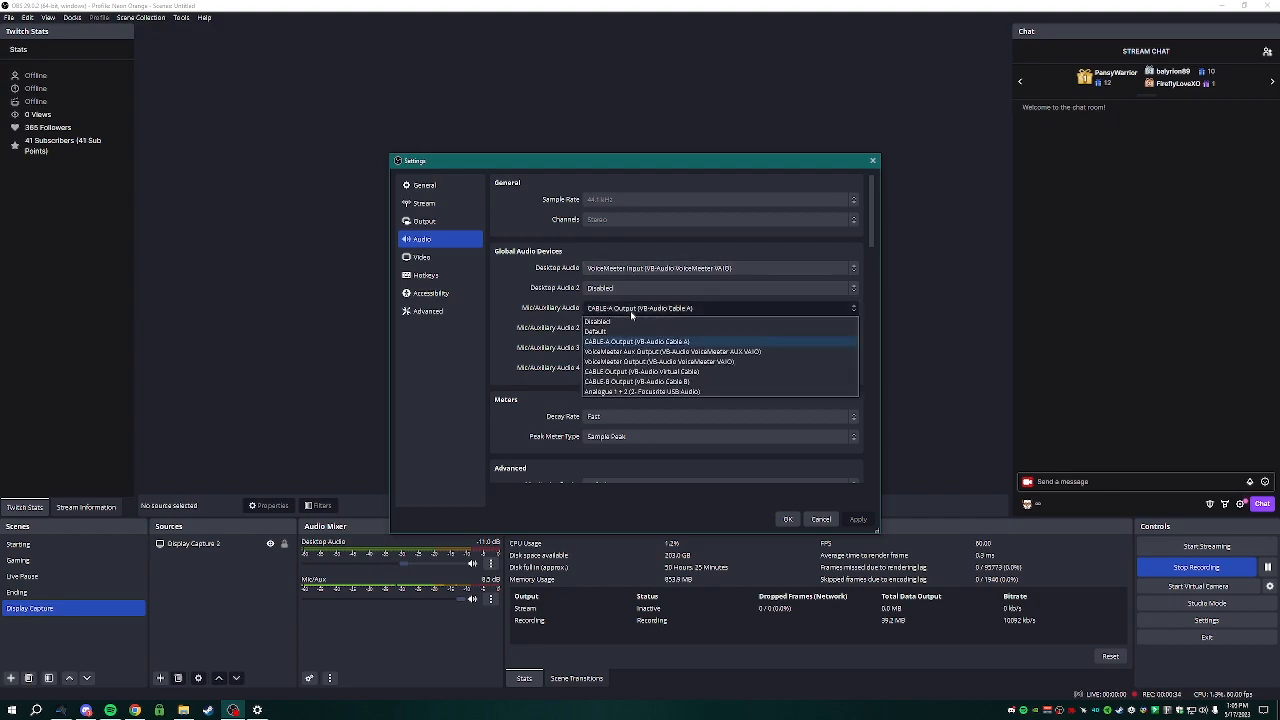
click(597, 343)
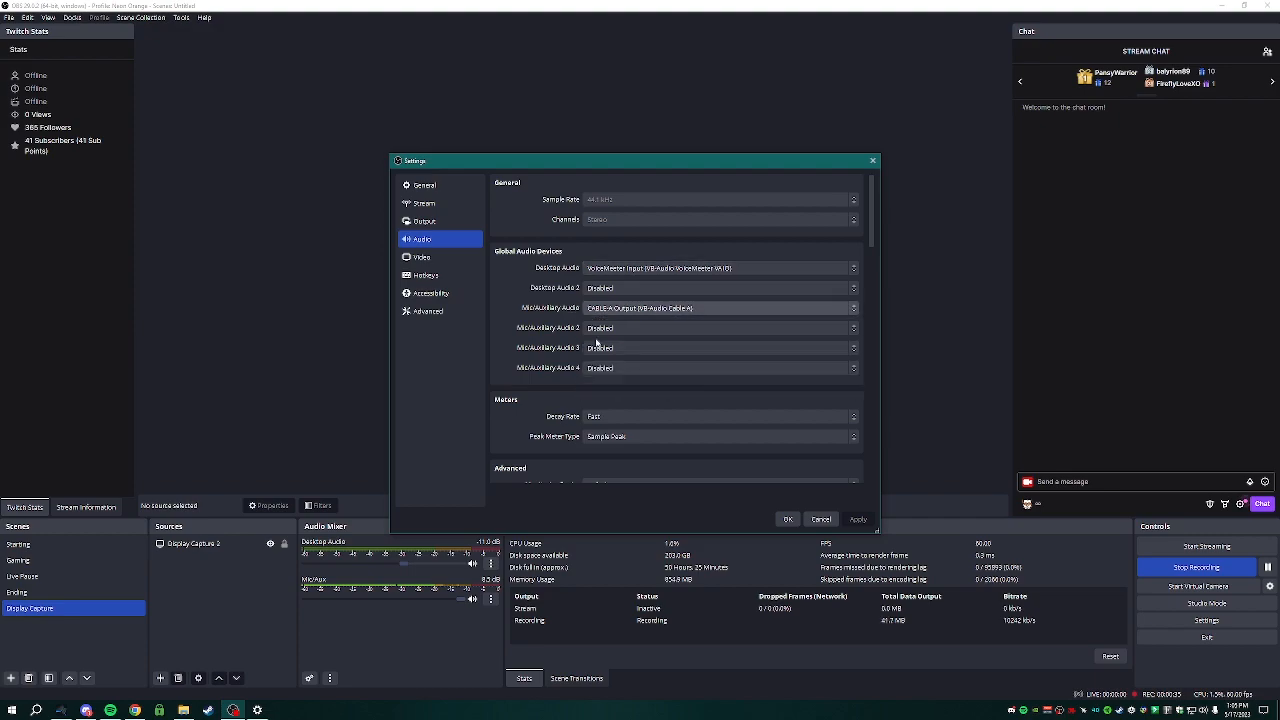
click(787, 519)
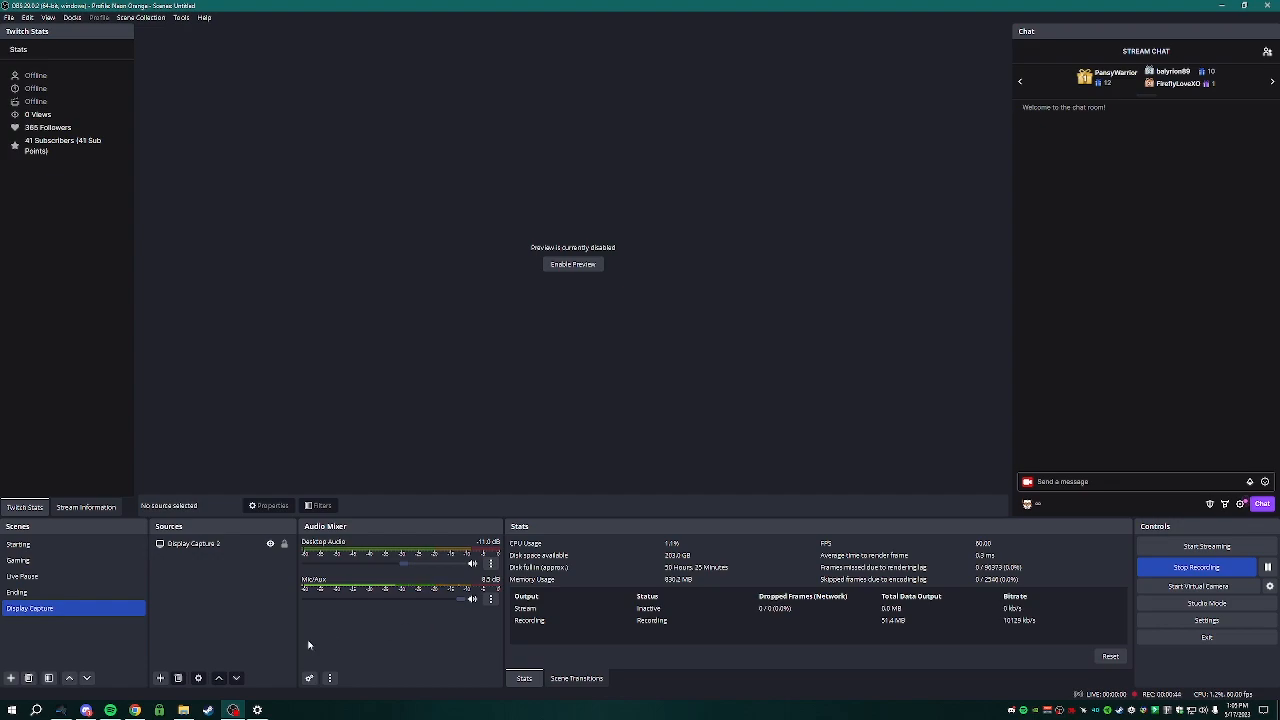
Add a new Audio Output Capture source to the Display Capture scene, leaving its device at Default.
click(160, 678)
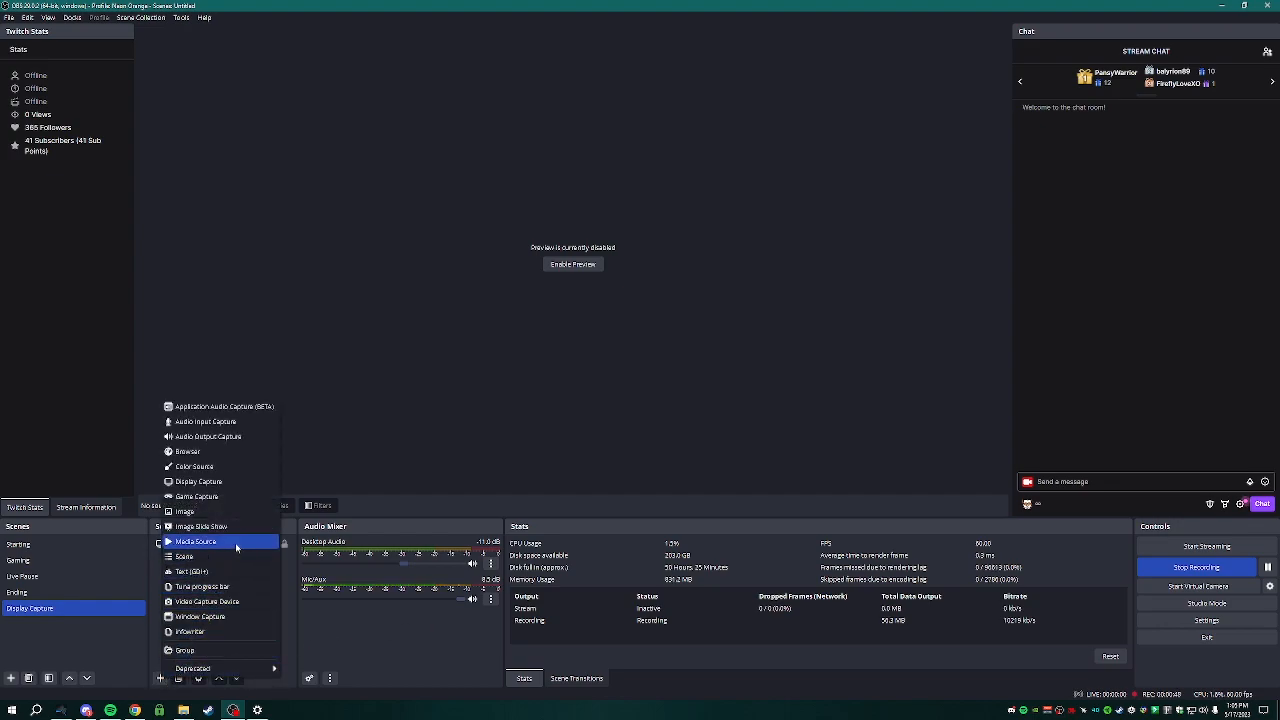
click(244, 437)
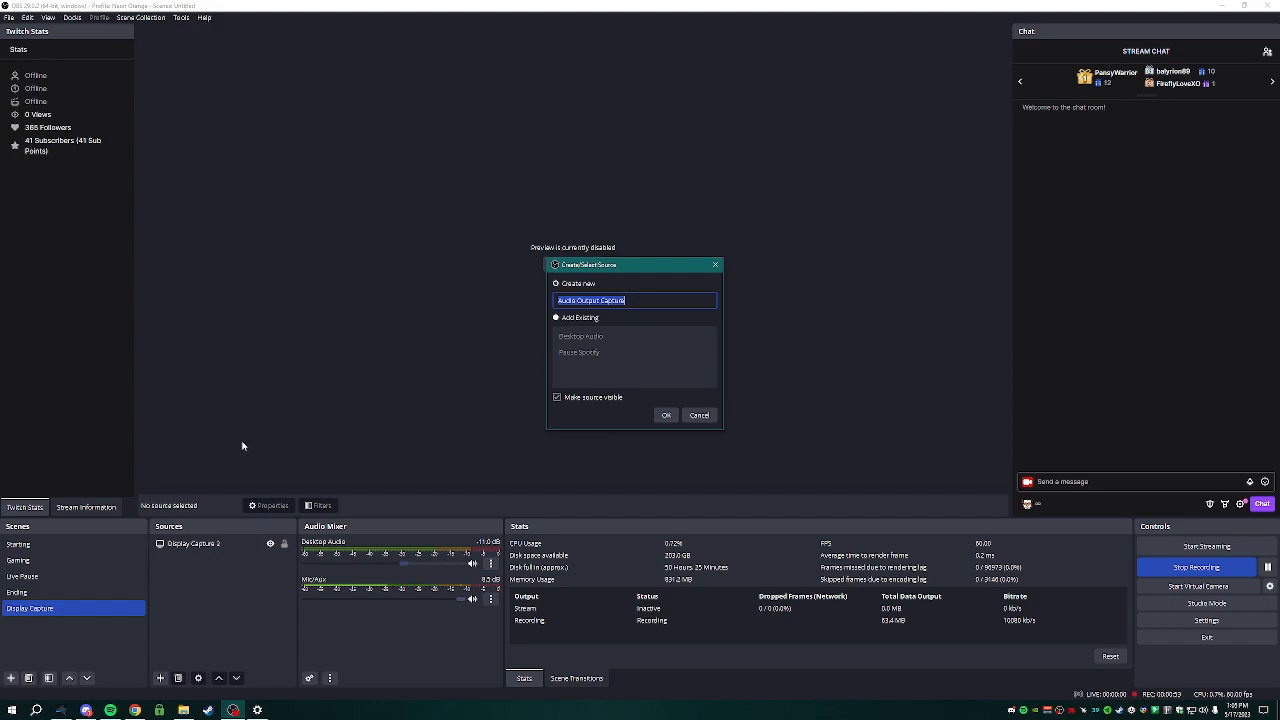
click(665, 414)
click(590, 230)
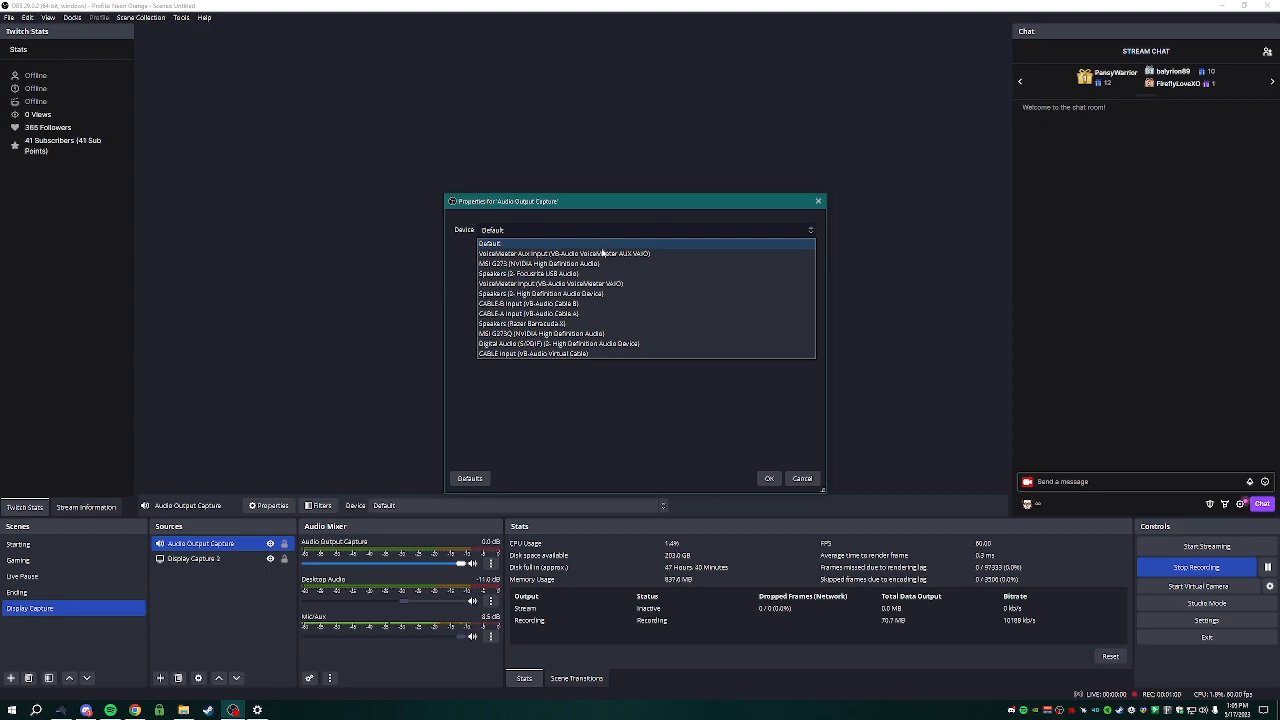
click(587, 202)
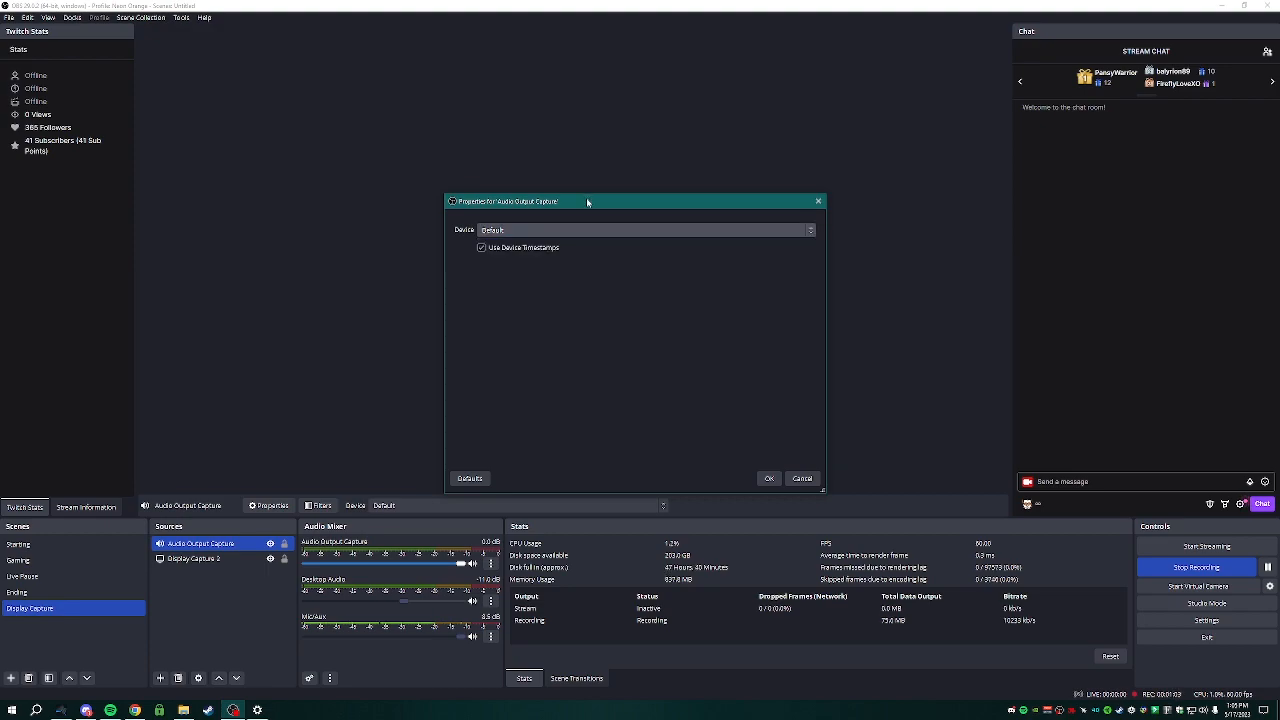
click(802, 478)
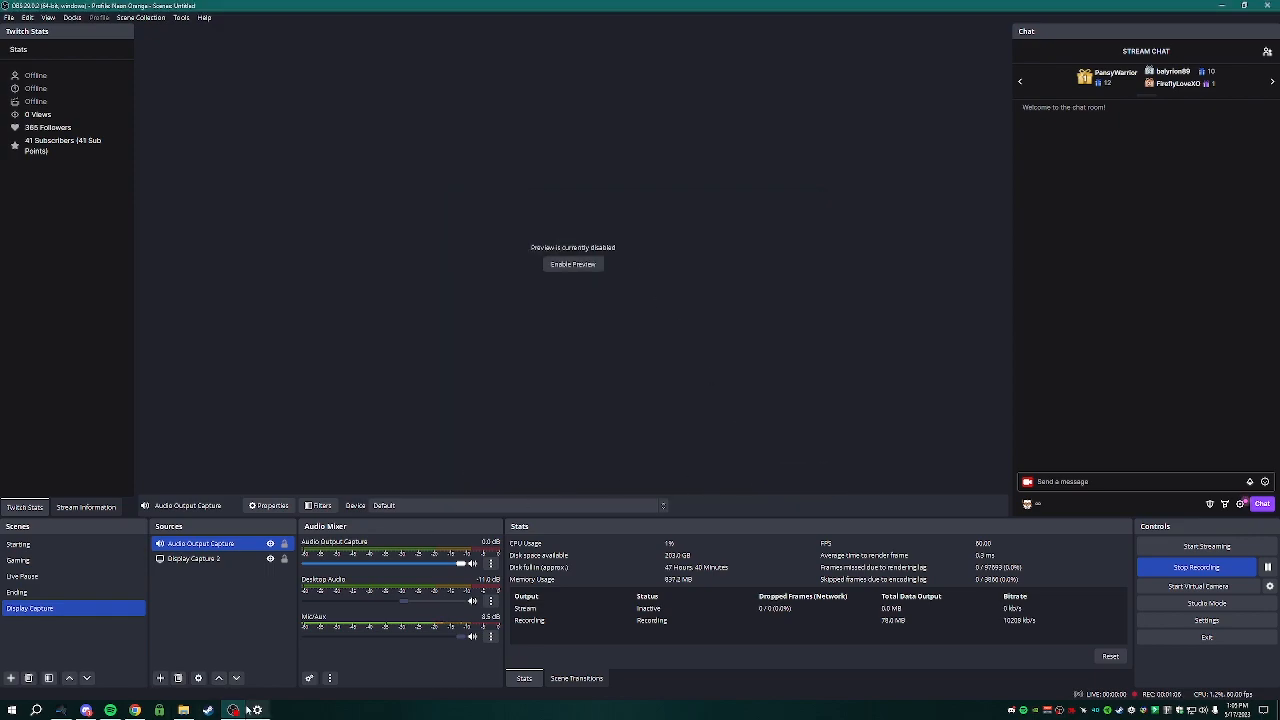
Glance at Discord, then review the Desktop Audio and Mic/Auxiliary devices in the OBS audio settings.
click(86, 710)
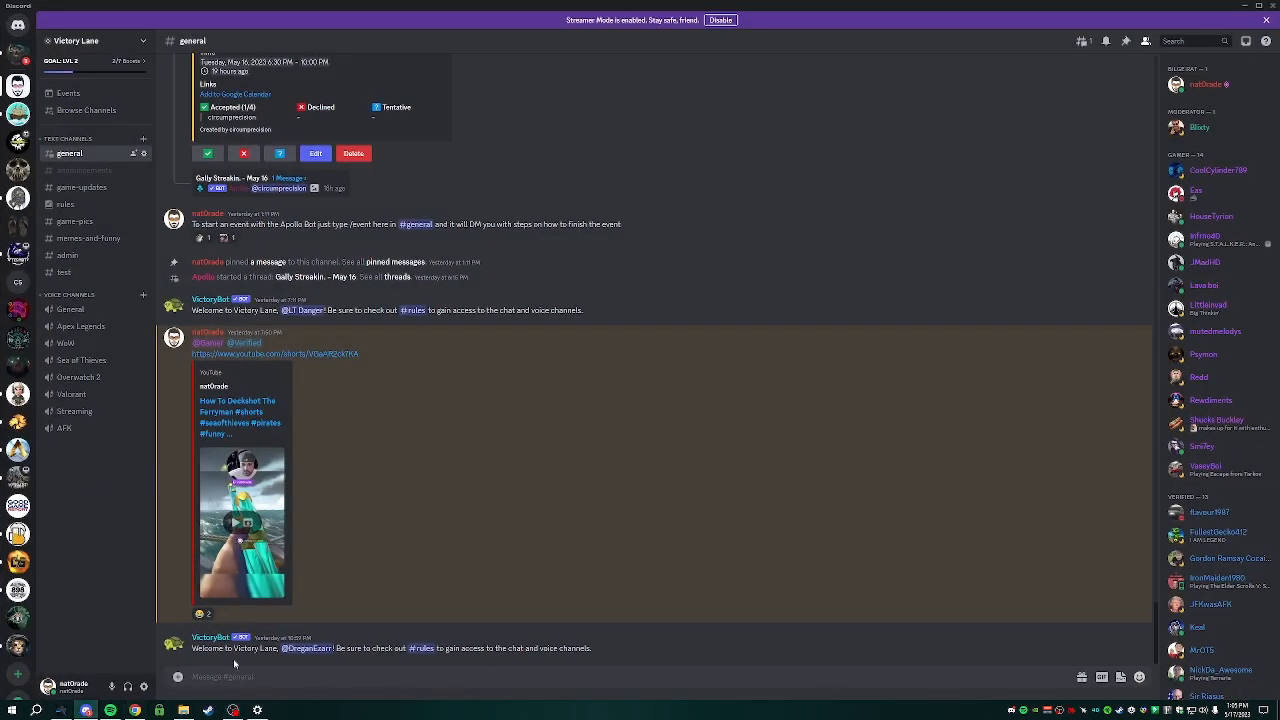
click(87, 711)
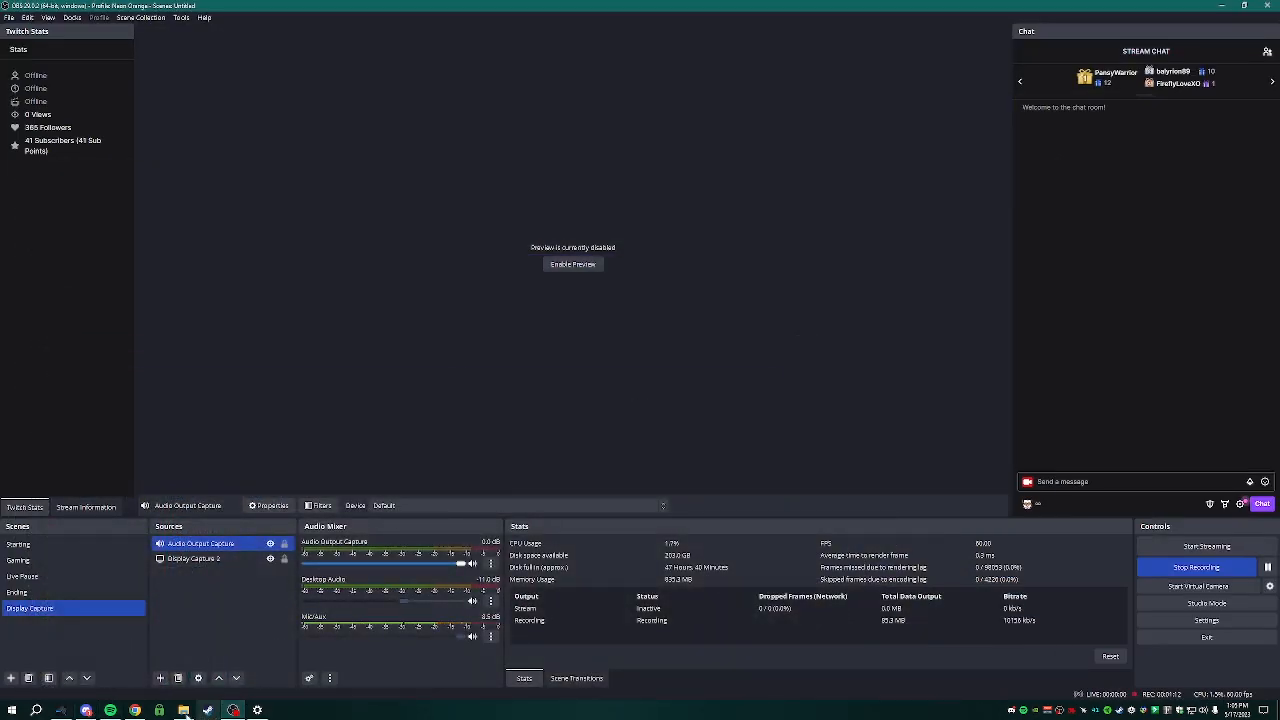
click(1207, 621)
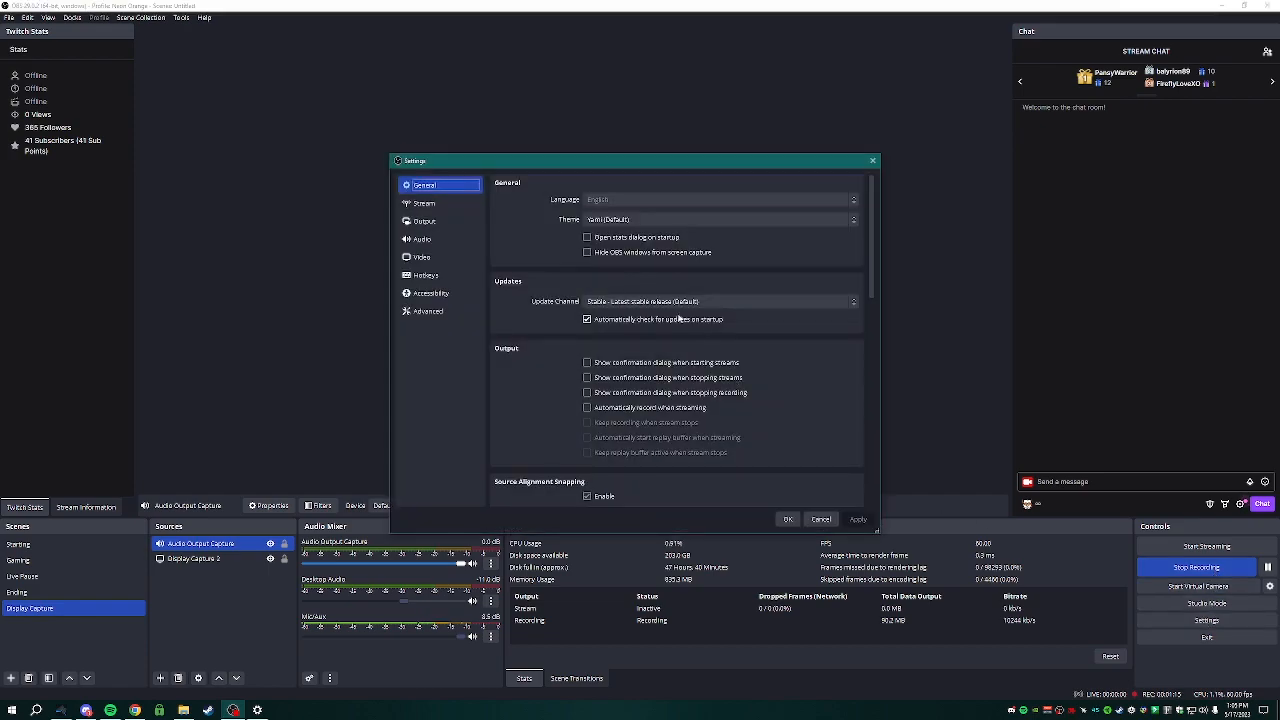
click(437, 242)
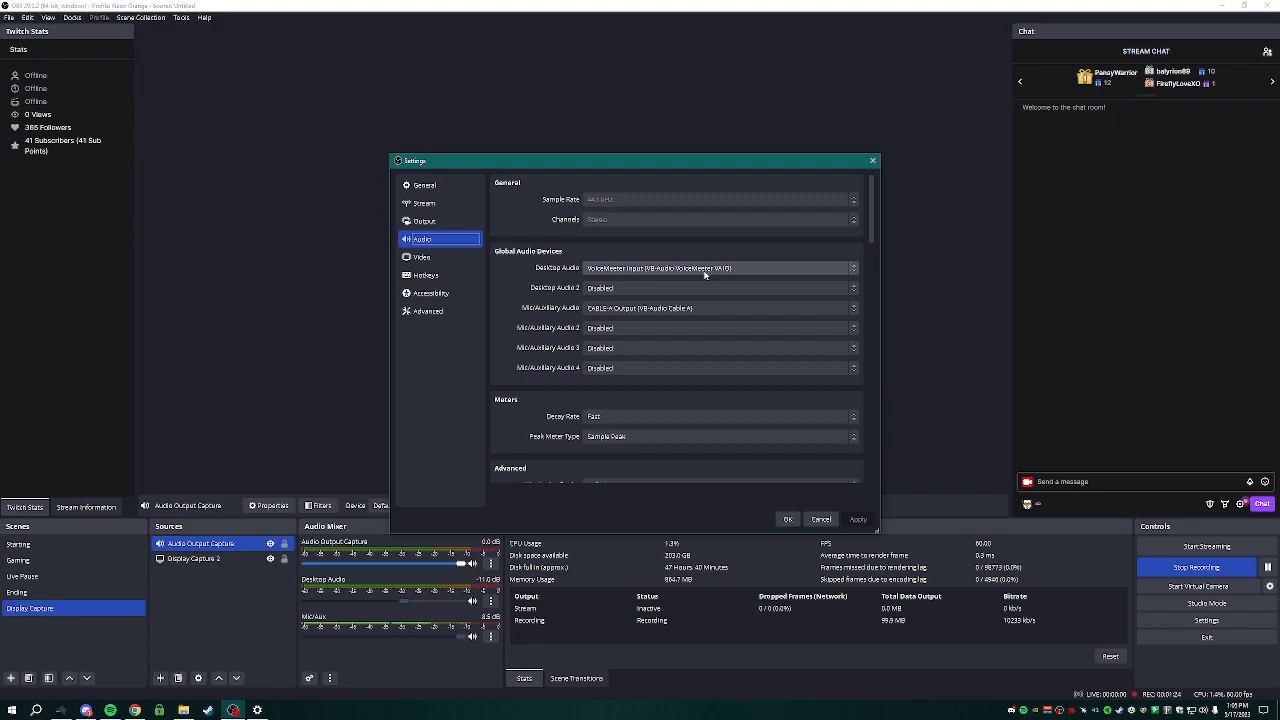
click(790, 520)
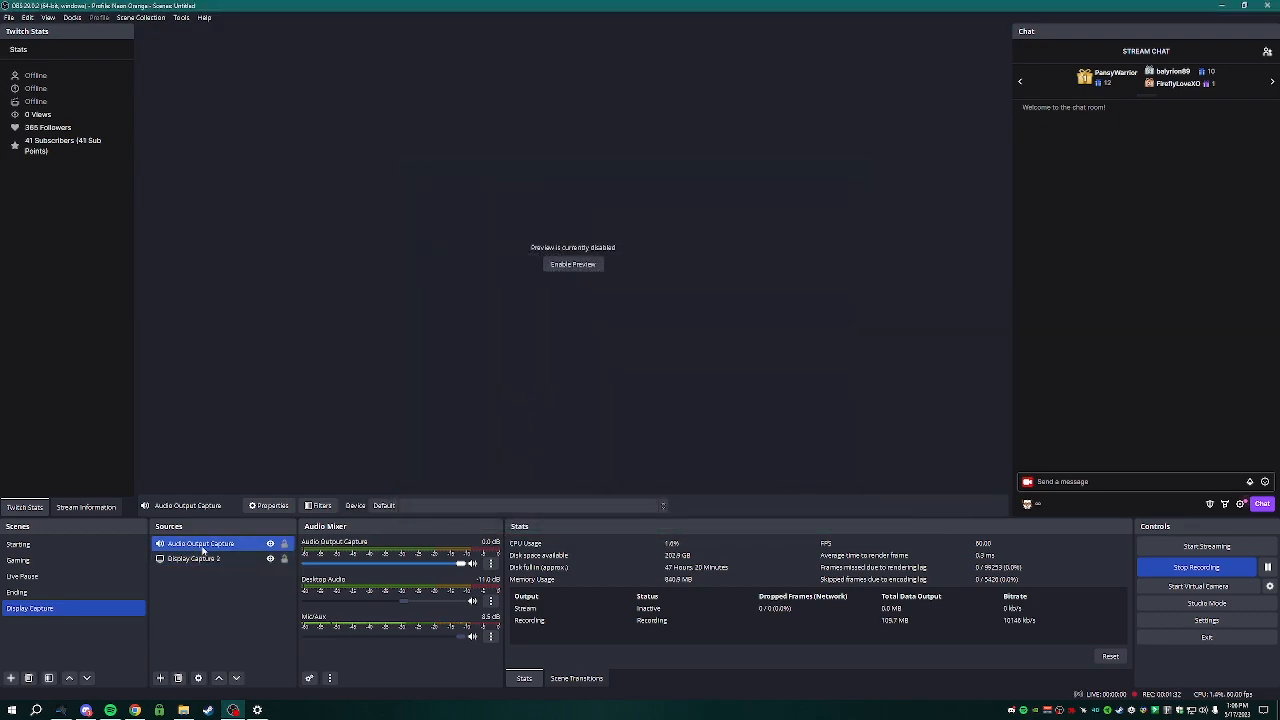
Check the DISCORD channel's input in Voicemeeter and set the Audio Output Capture source's device to CABLE-B Input (VB-Audio Cable B).
click(1047, 711)
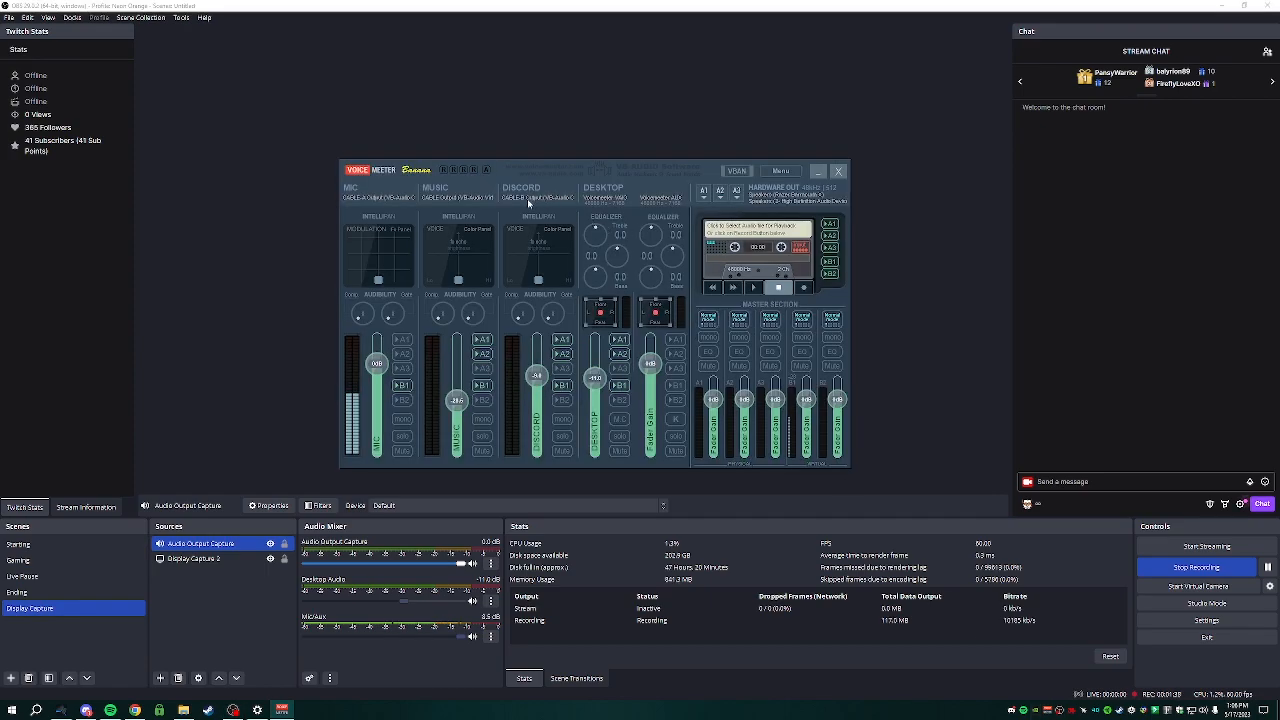
click(205, 400)
right_click(223, 548)
click(255, 533)
click(550, 231)
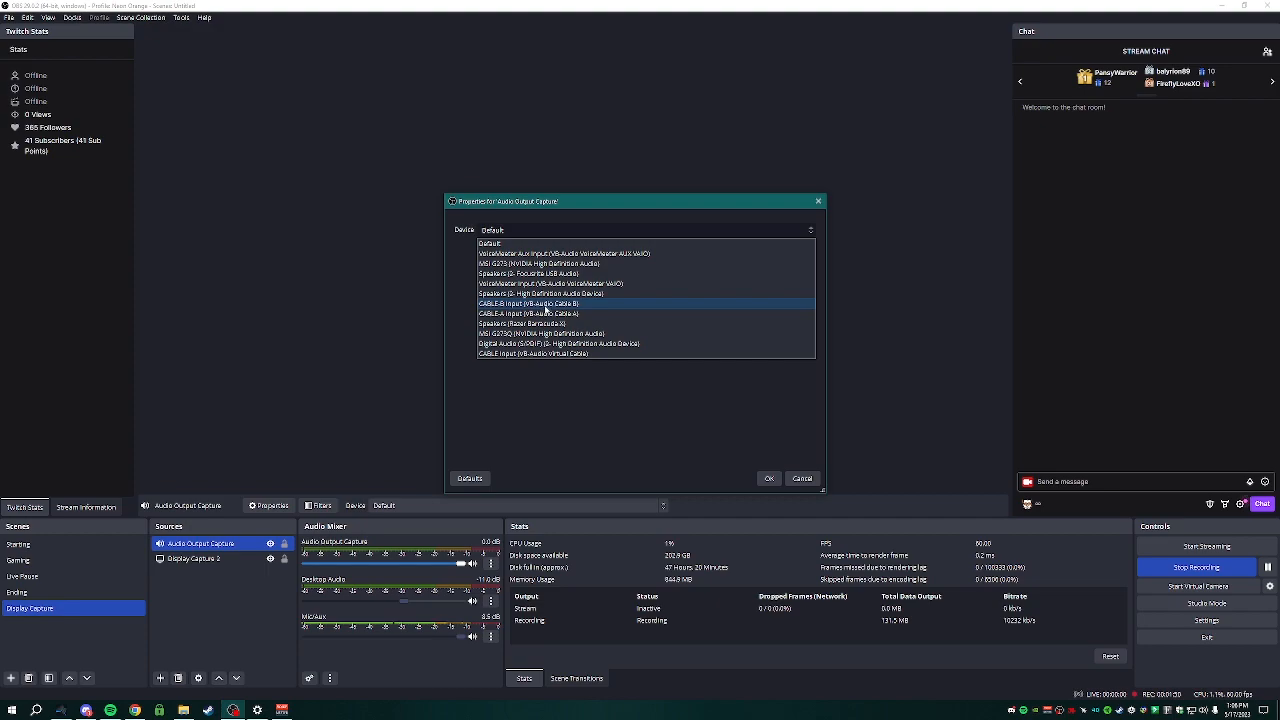
click(512, 308)
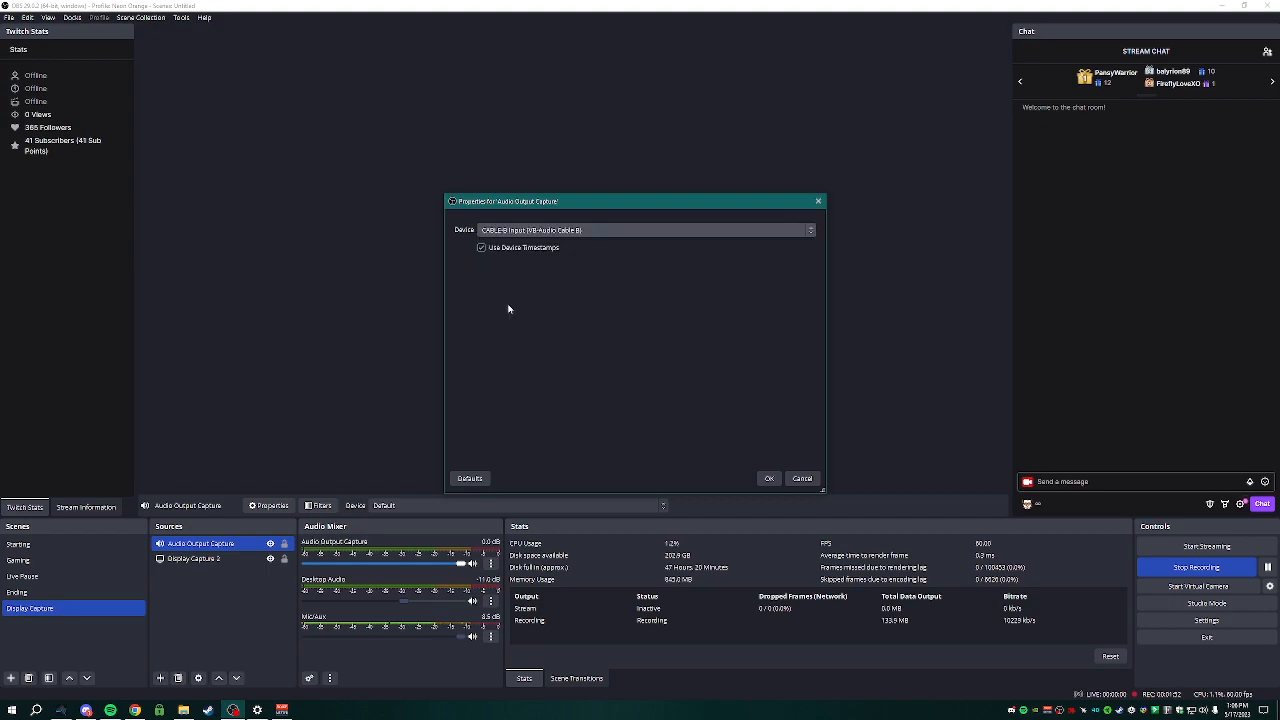
click(768, 478)
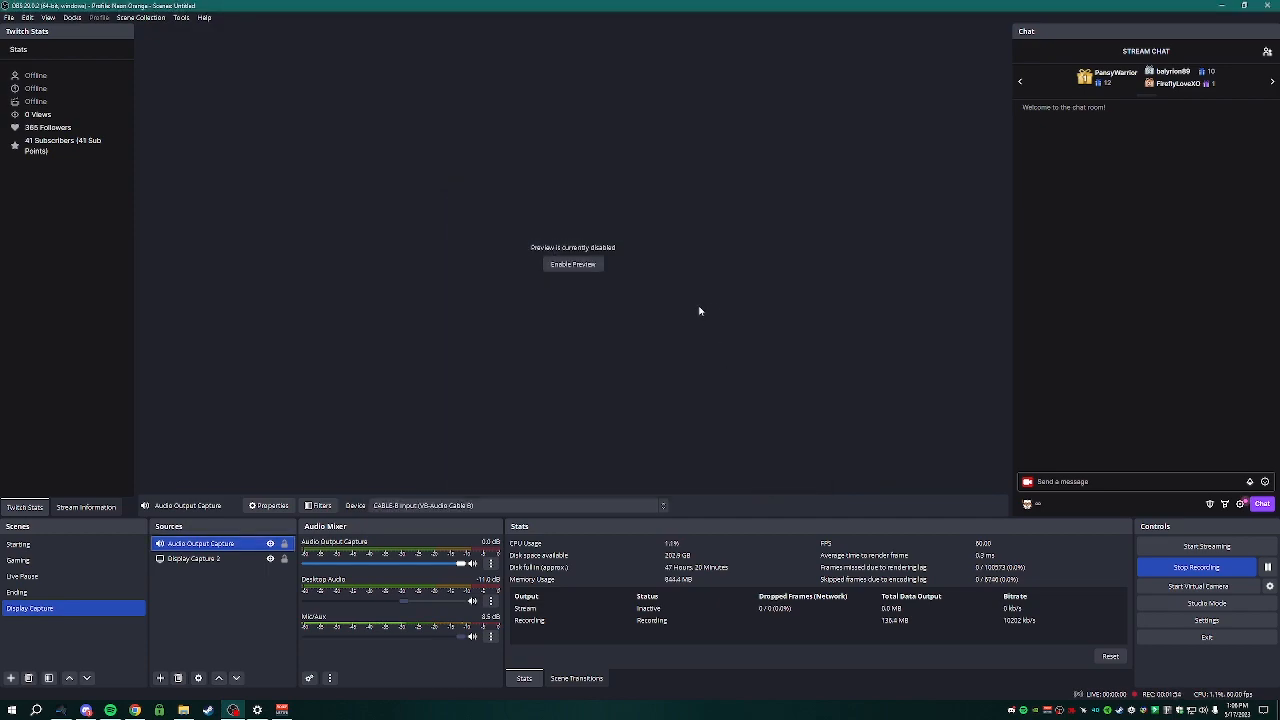
Add another Audio Output Capture source to the scene and name it Music.
click(160, 678)
click(228, 440)
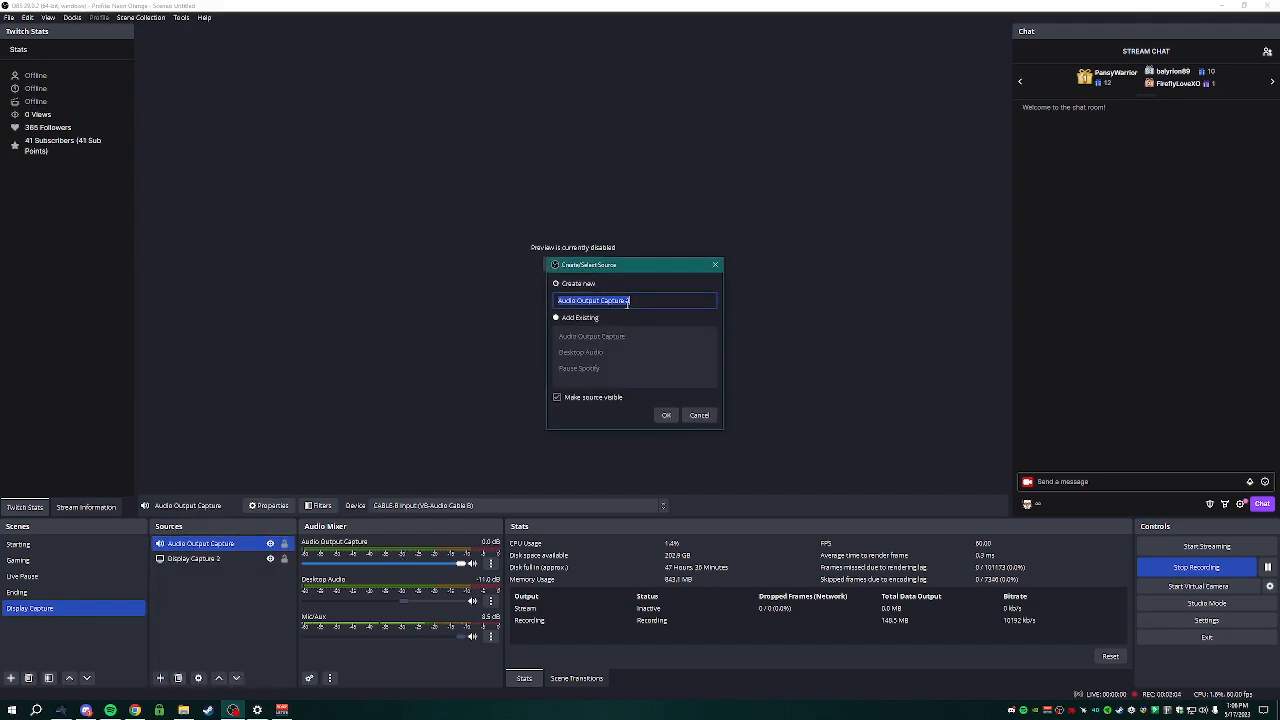
text(S)
text(Music)
key(Return)
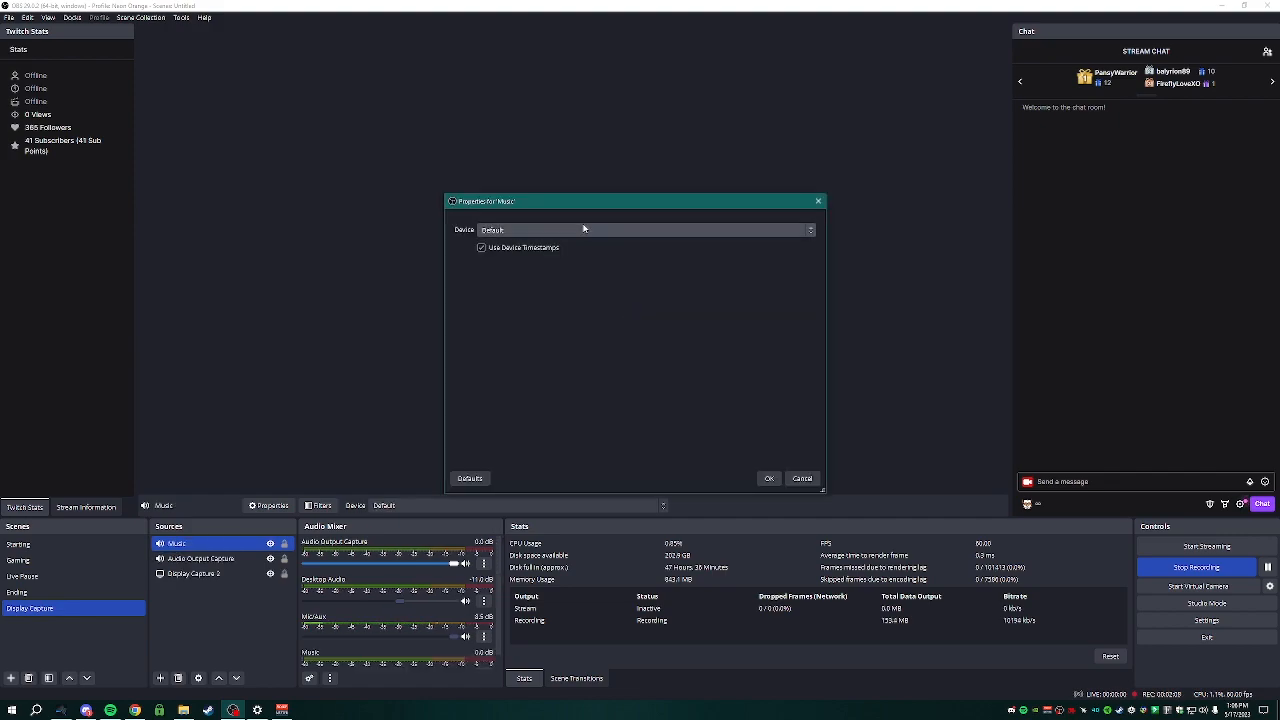
Check the MUSIC channel's input in Voicemeeter and set the Music source's device to CABLE Input (VB-Audio Virtual Cable).
click(282, 710)
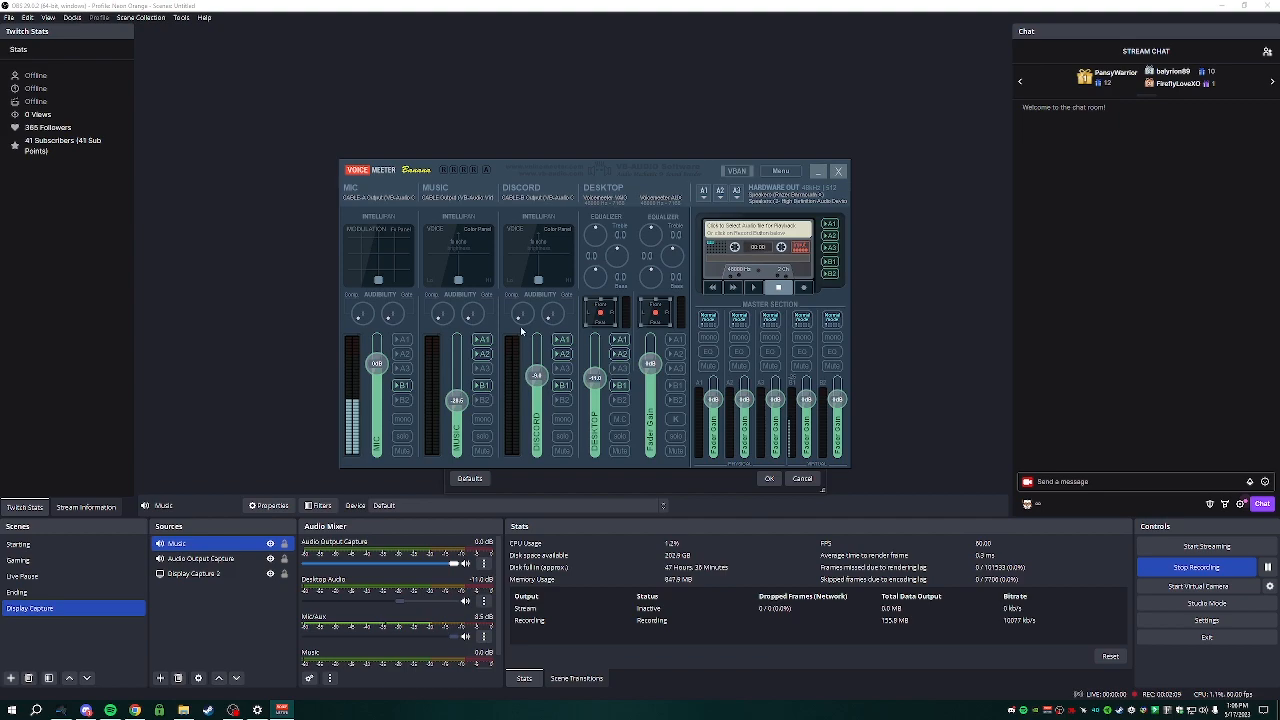
click(462, 203)
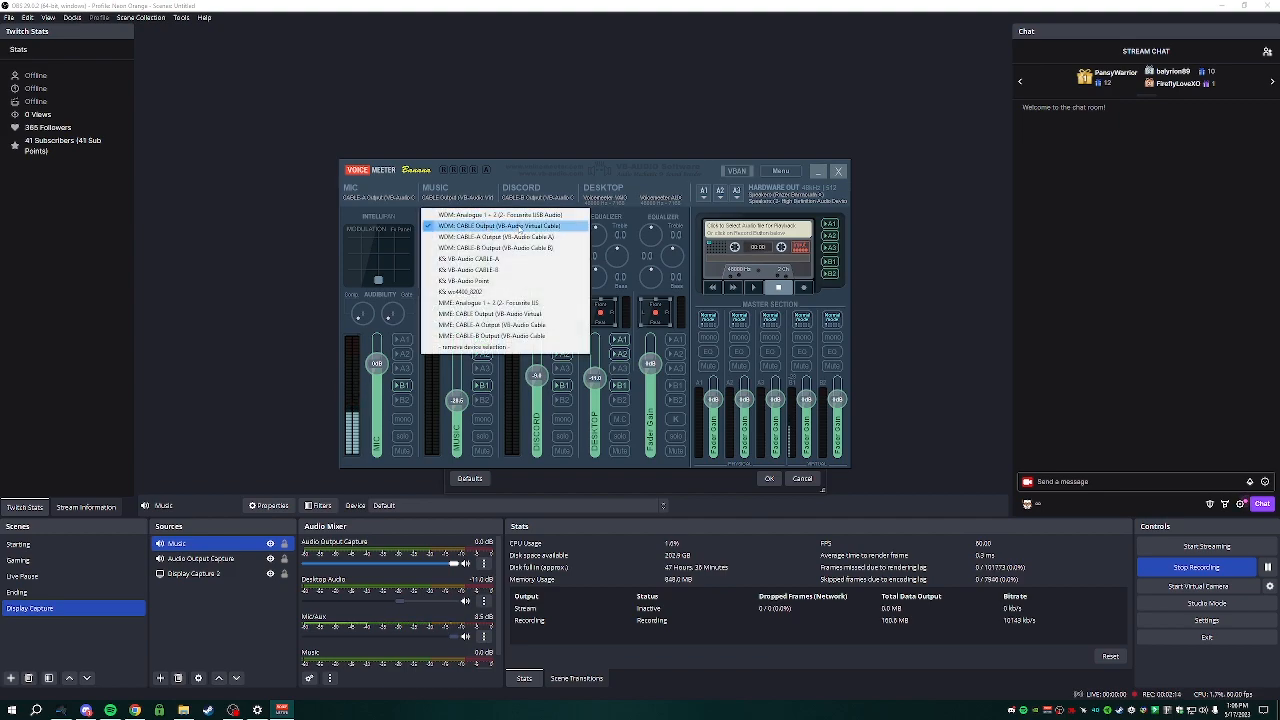
click(543, 229)
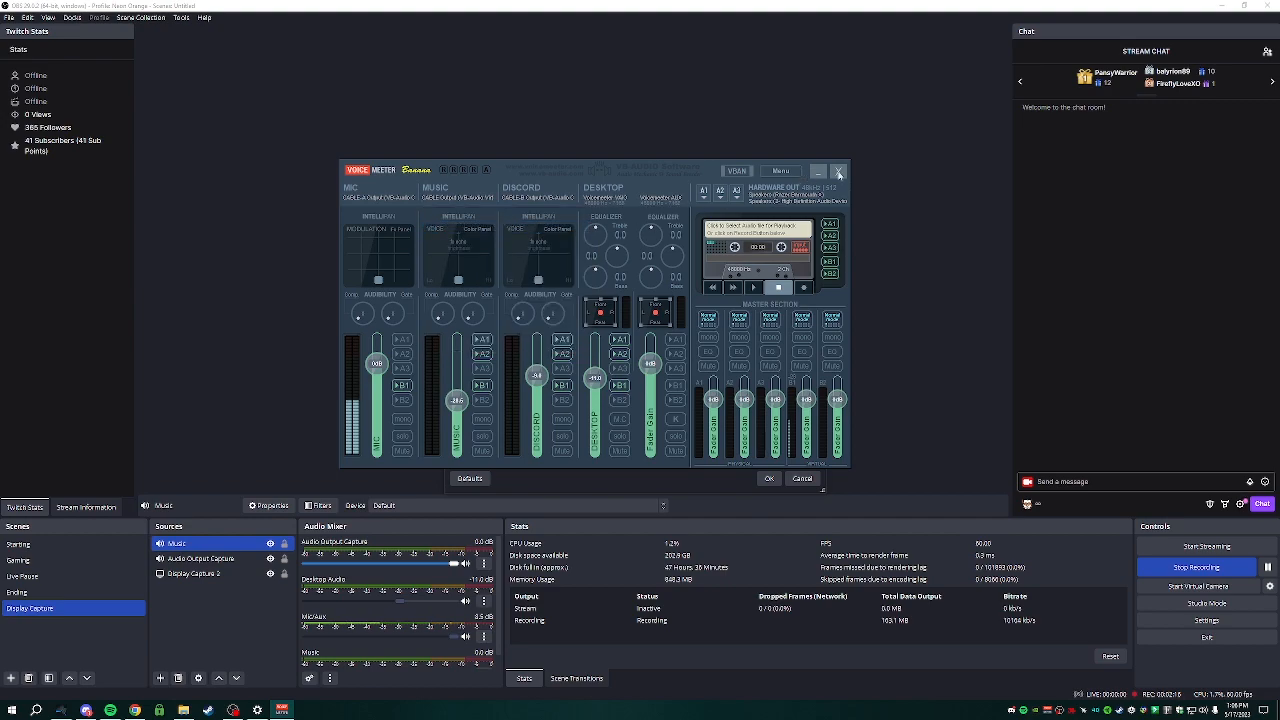
click(607, 231)
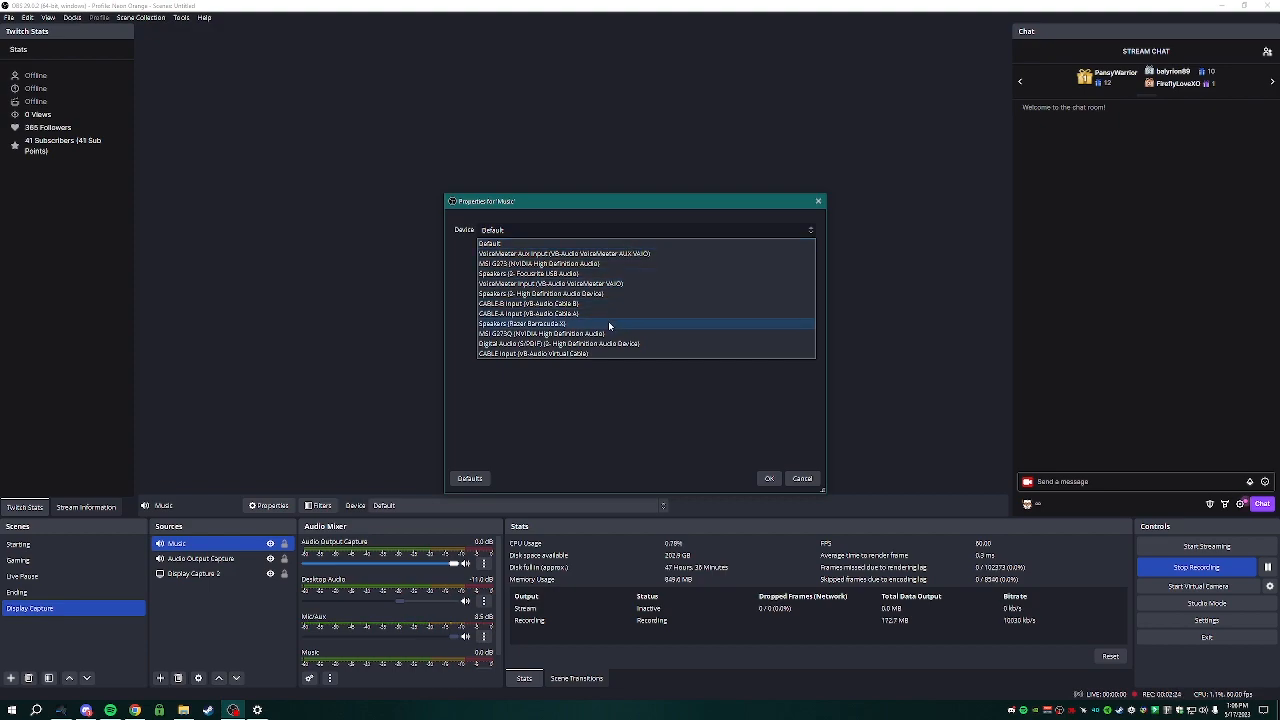
click(531, 354)
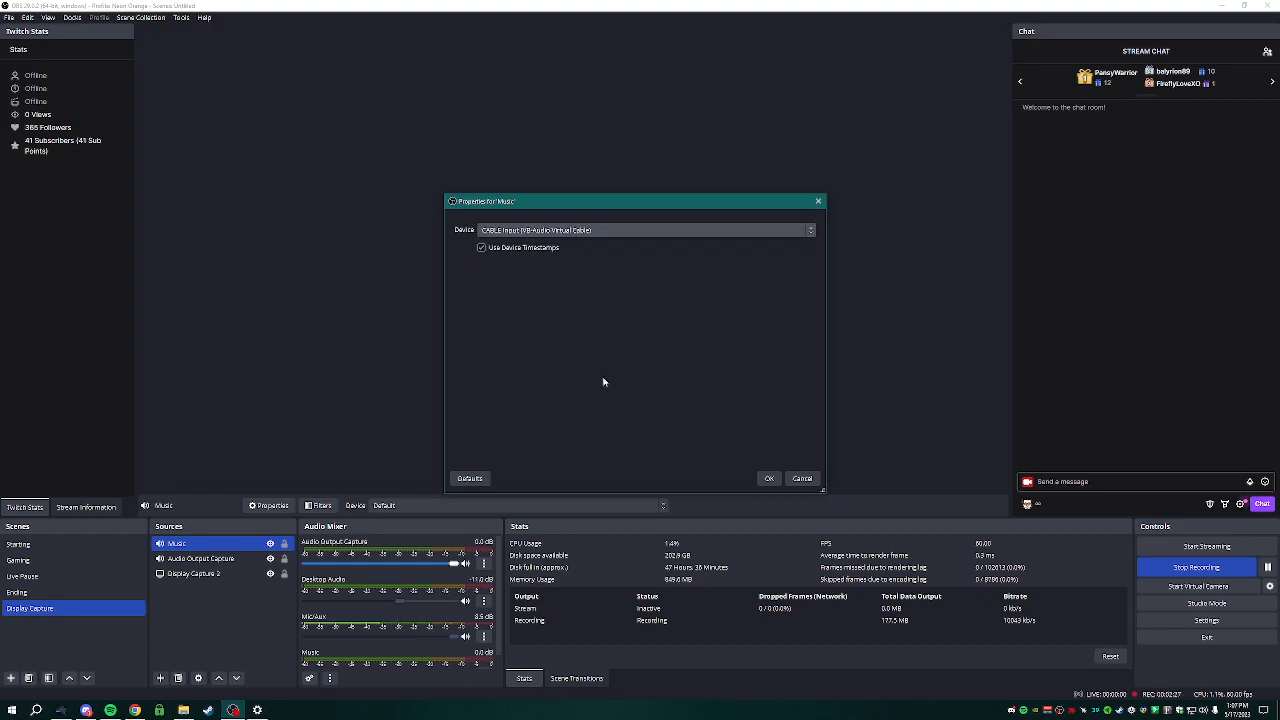
click(768, 478)
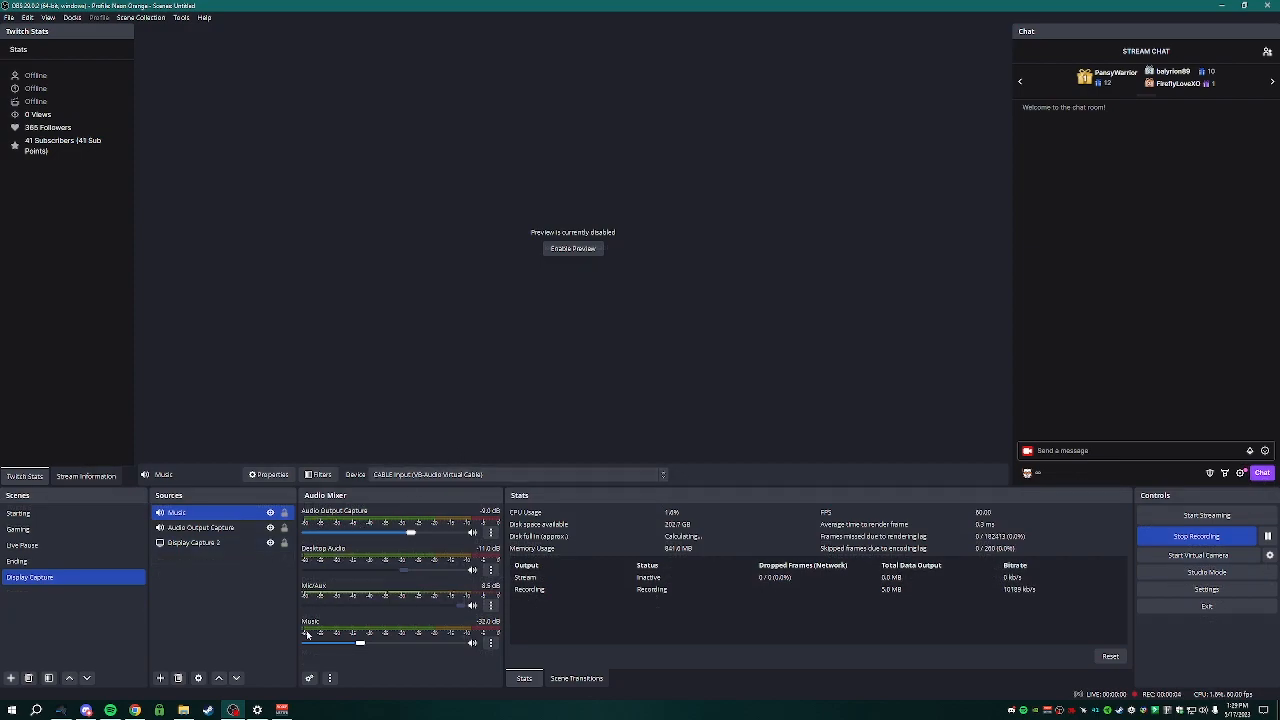
Compare the source volumes in the OBS Advanced Audio Properties and mixer with the channel fader levels in Voicemeeter.
click(491, 606)
click(491, 643)
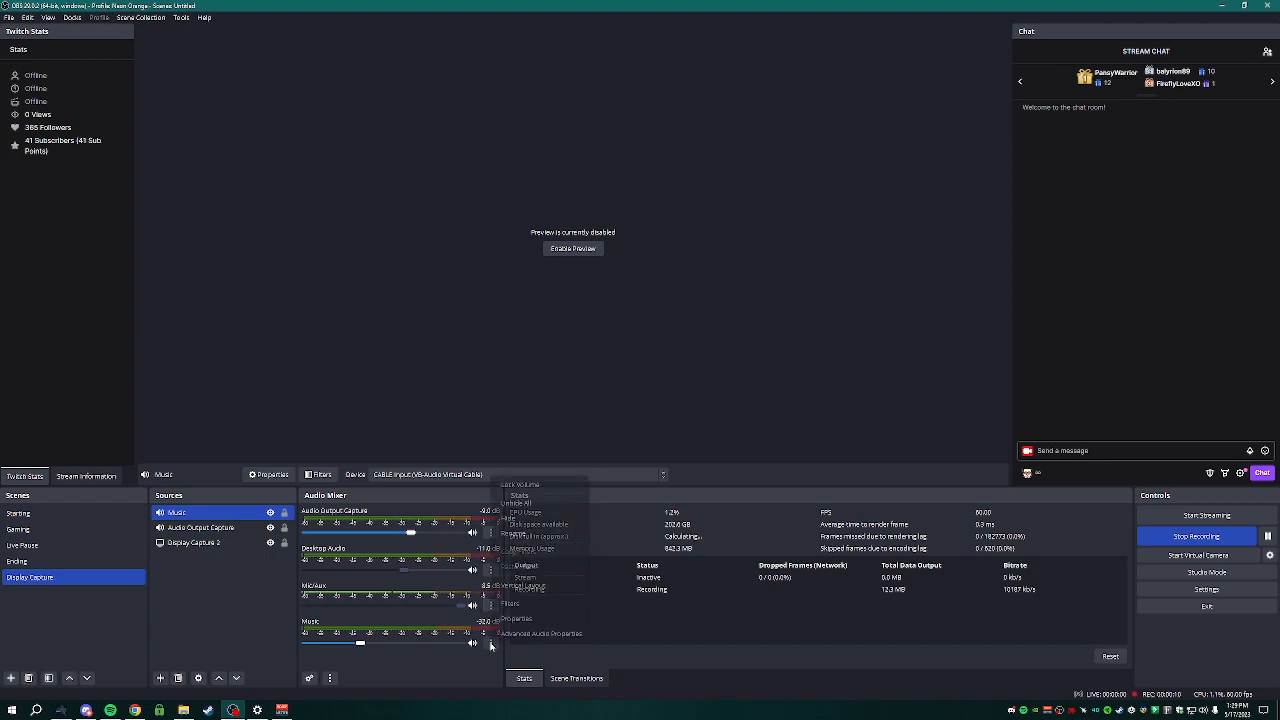
click(540, 634)
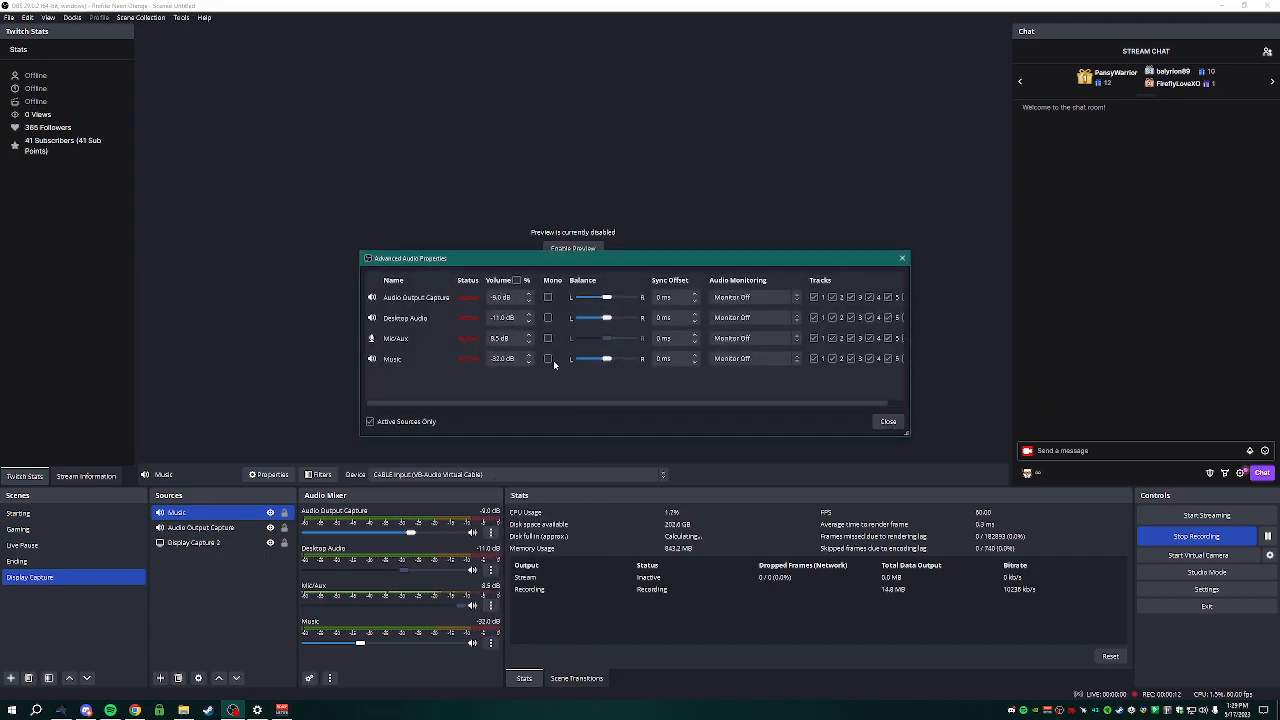
drag(619, 263, 872, 252)
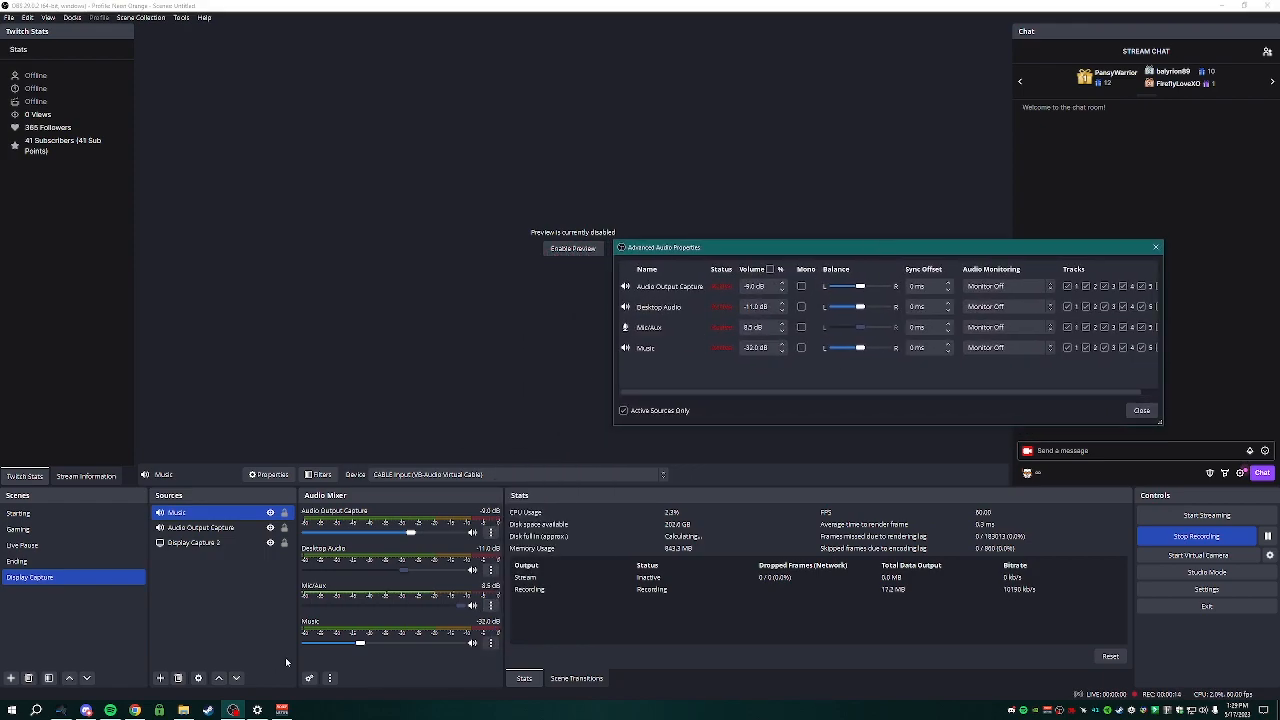
click(282, 709)
drag(311, 101, 360, 130)
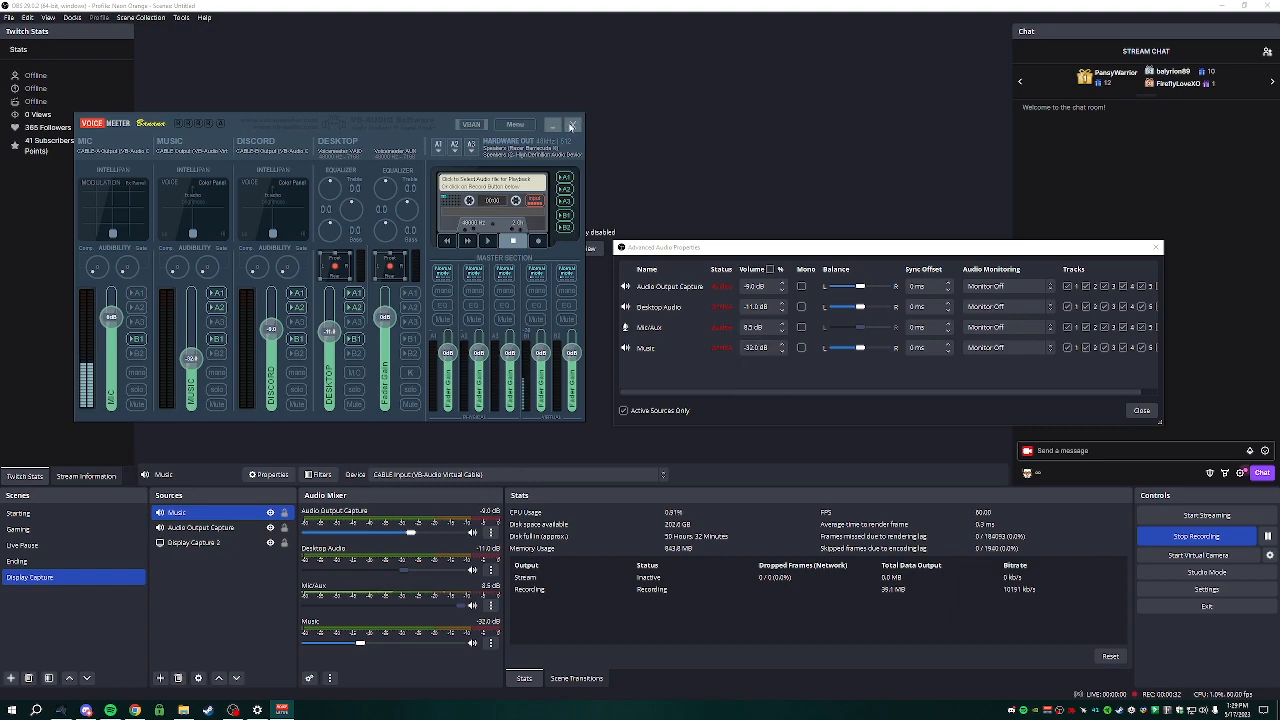
click(572, 126)
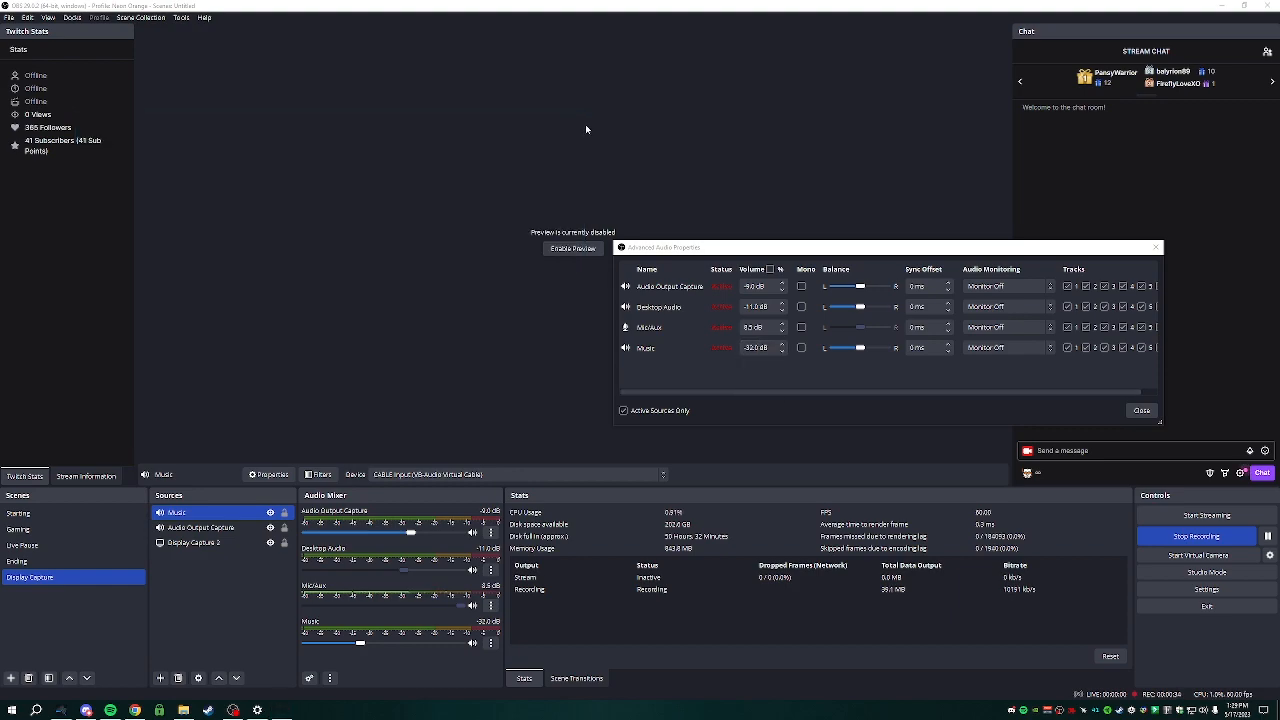
click(1156, 250)
click(1156, 250)
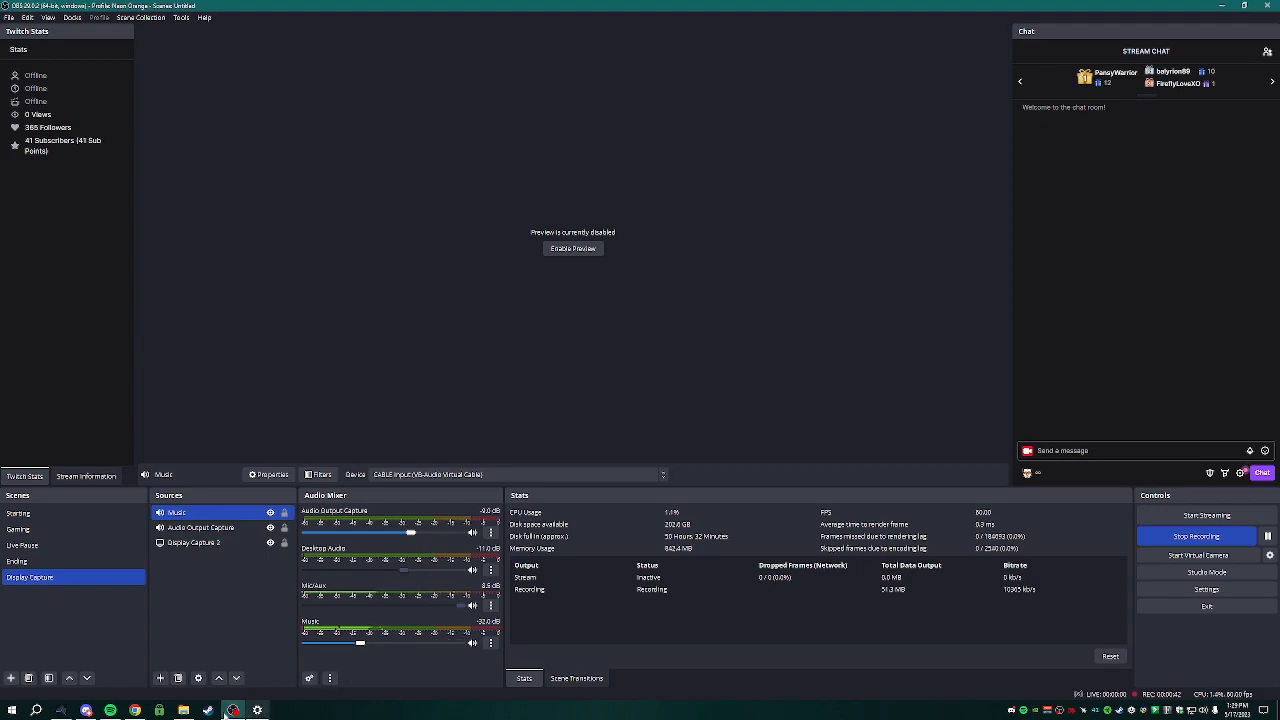
click(1047, 711)
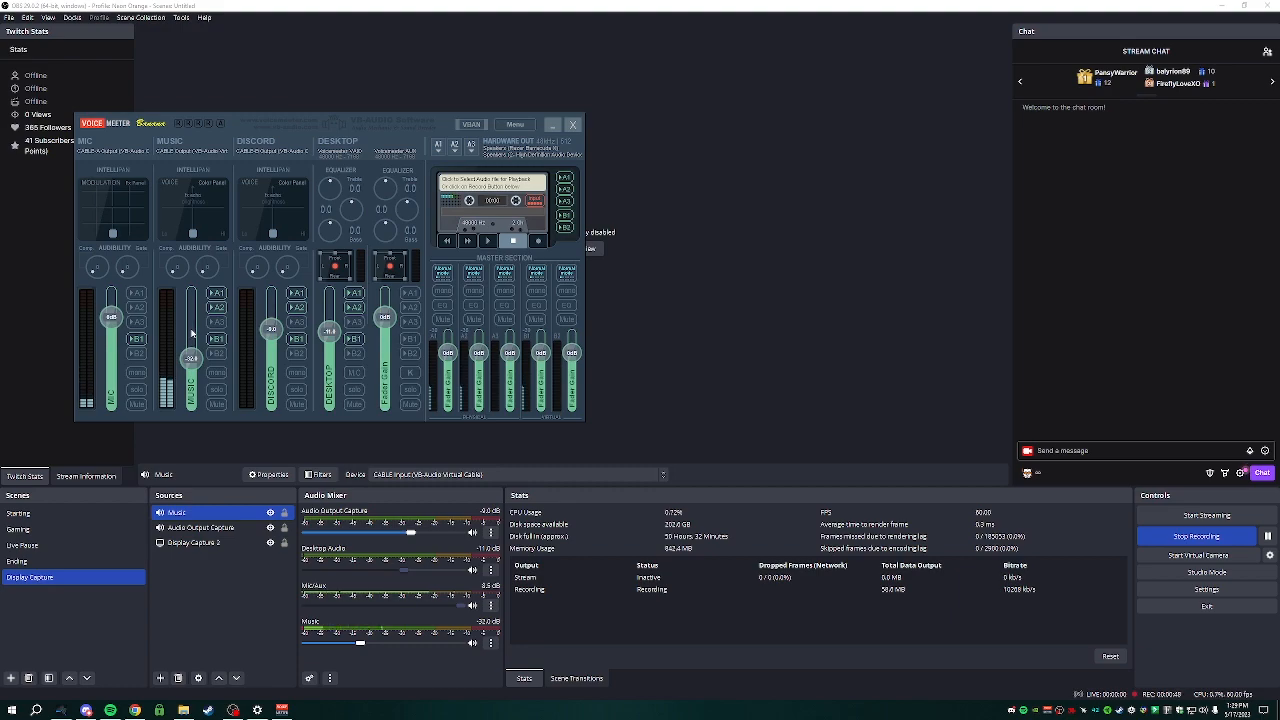
click(572, 124)
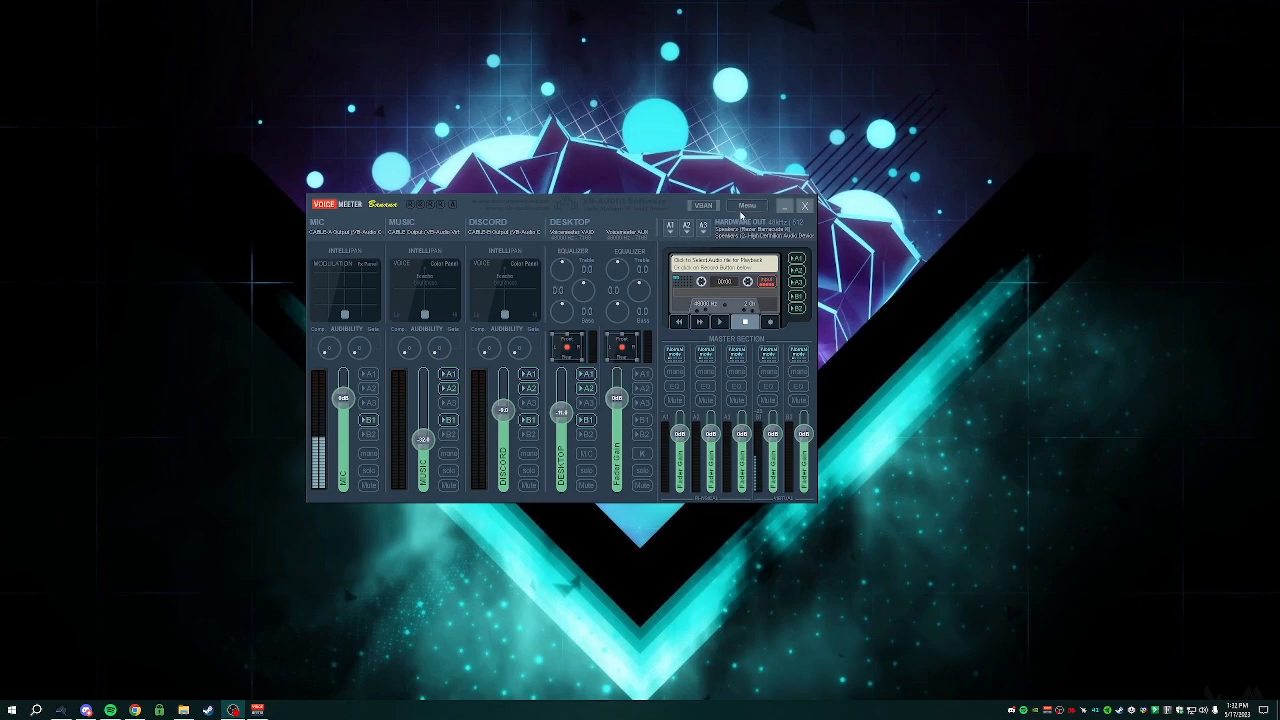
Examine the device sample rates and buffer sizes in Voicemeeter's system settings.
click(745, 206)
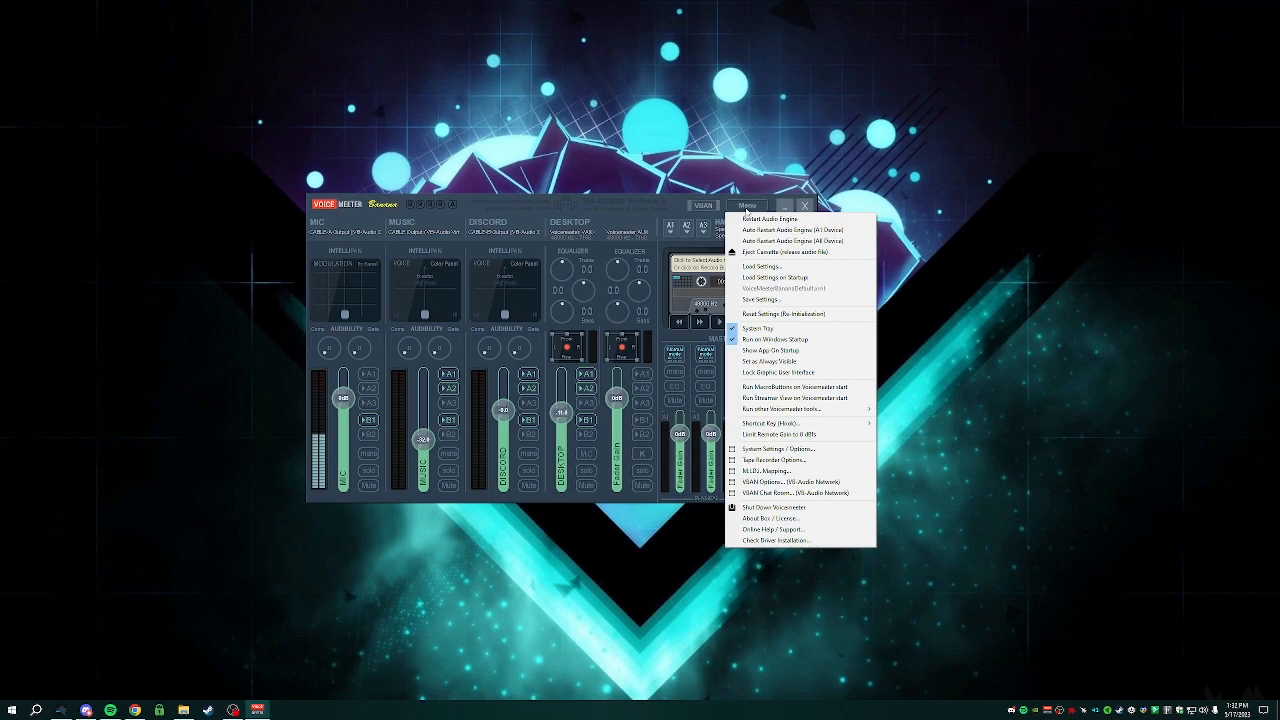
click(772, 449)
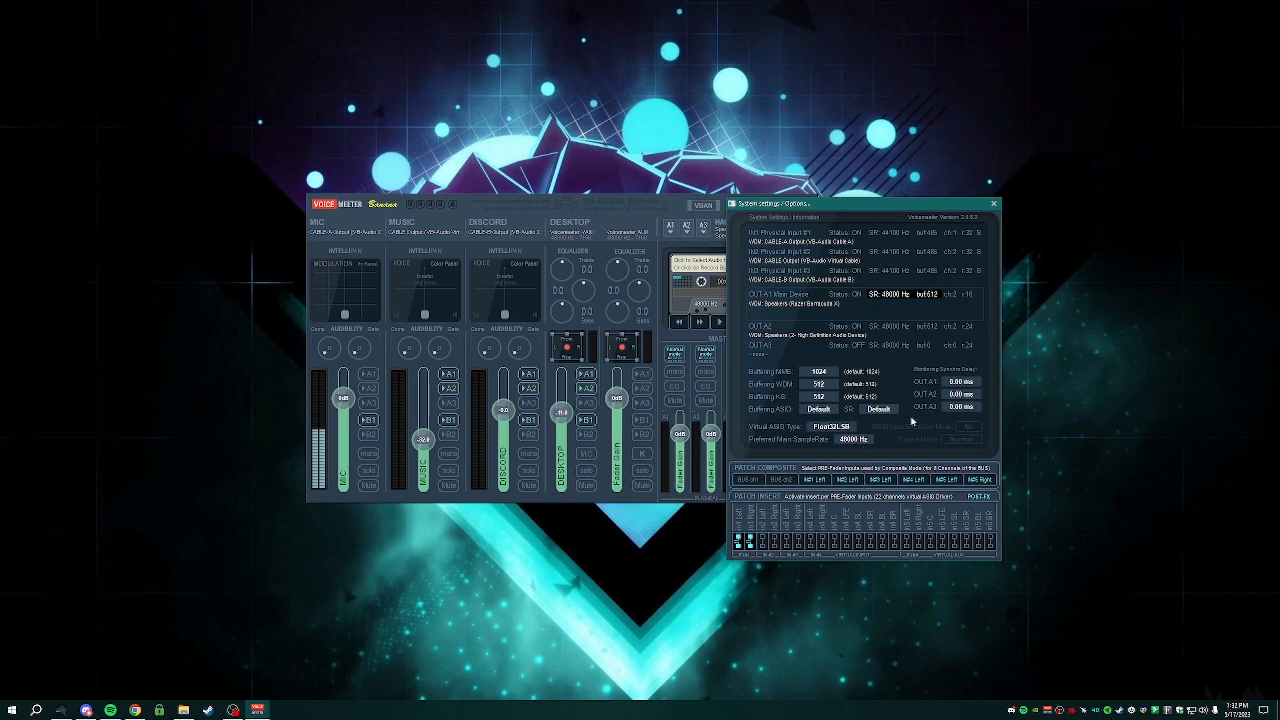
click(994, 205)
Open the Windows Sound Control Panel from the system sound settings and find VoiceMeeter Input among the playback devices.
right_click(1204, 710)
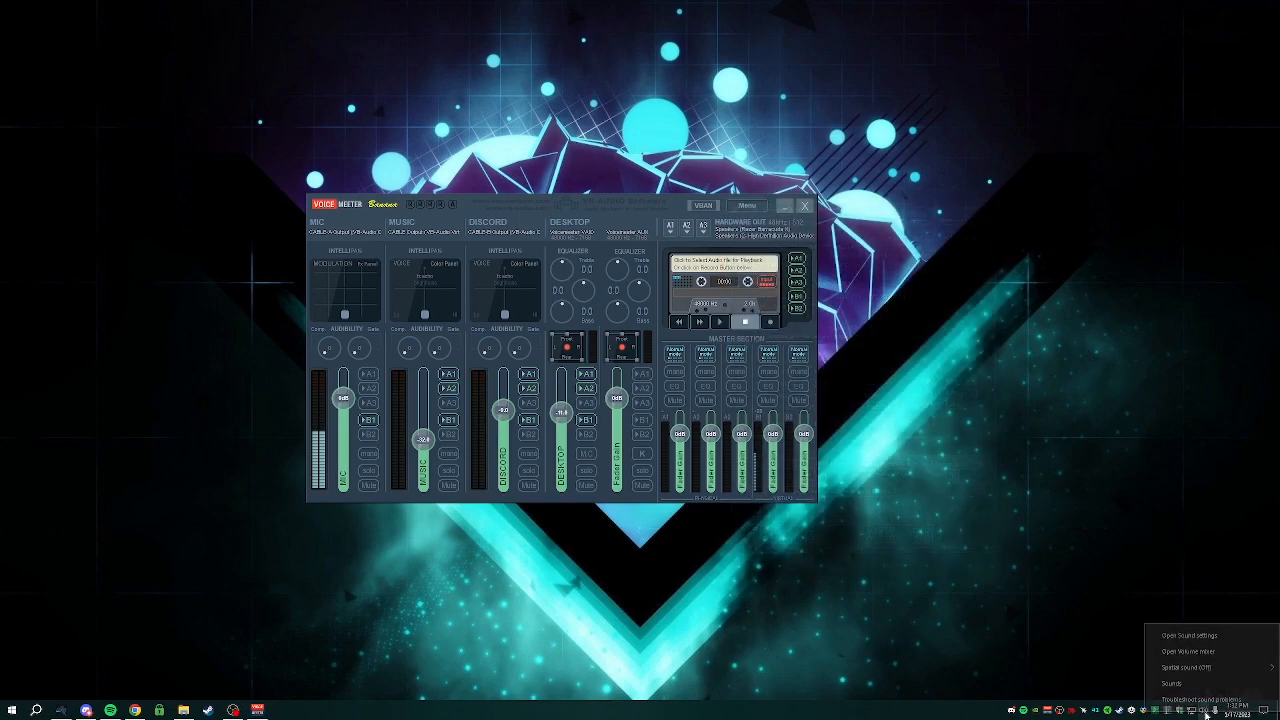
click(1199, 636)
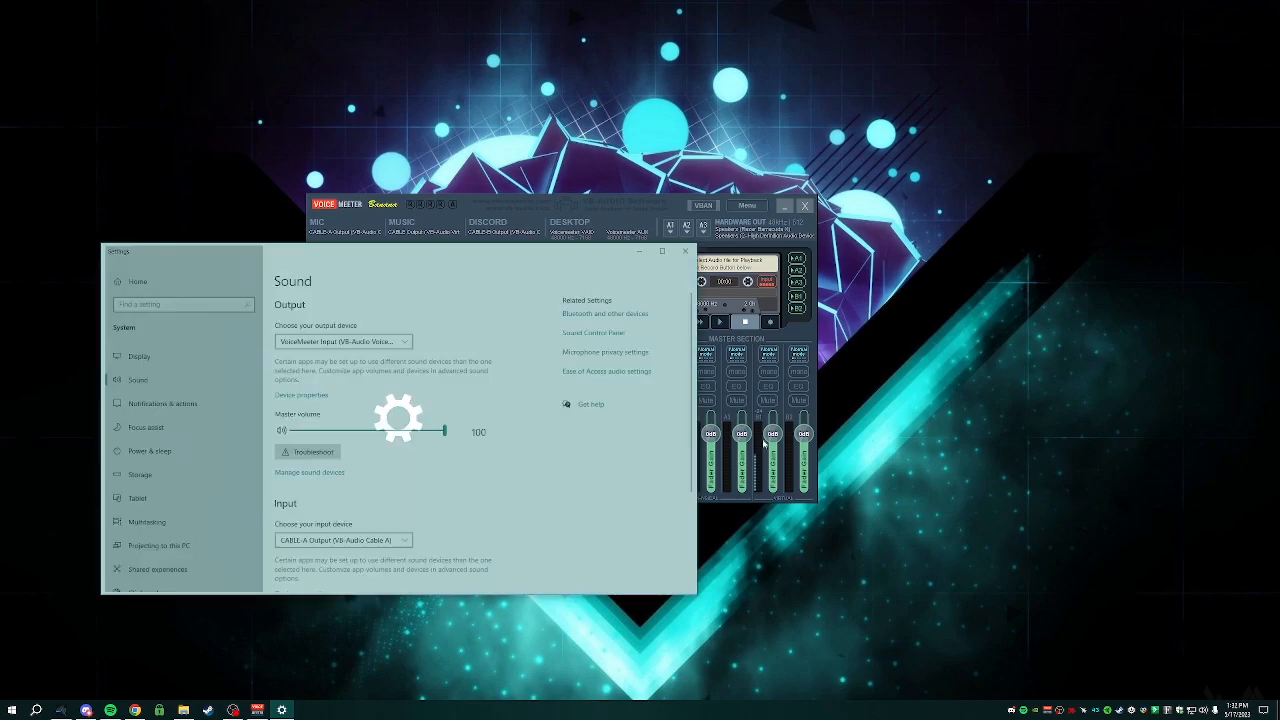
click(604, 332)
drag(150, 70, 235, 120)
scroll(236, 260, down, 5)
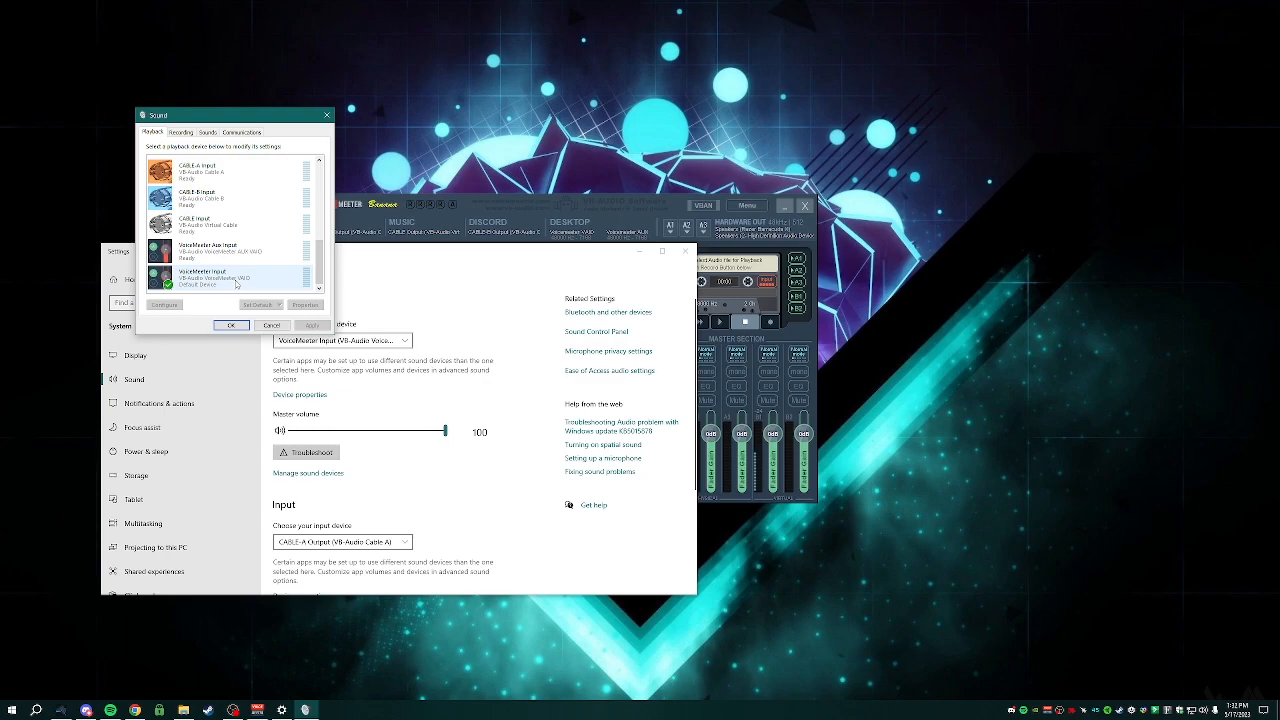
Set the default format of the VoiceMeeter Input playback device to 24 bit, 48000 Hz (Studio Quality).
right_click(236, 286)
click(266, 359)
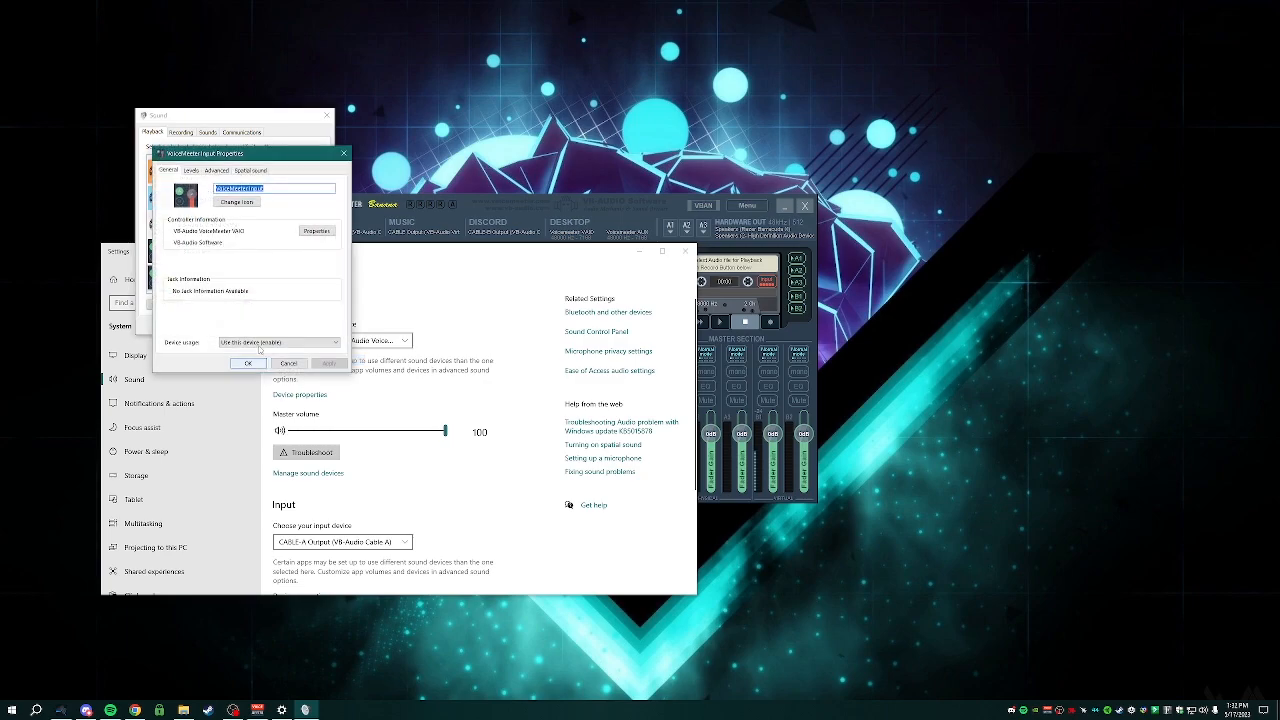
click(215, 170)
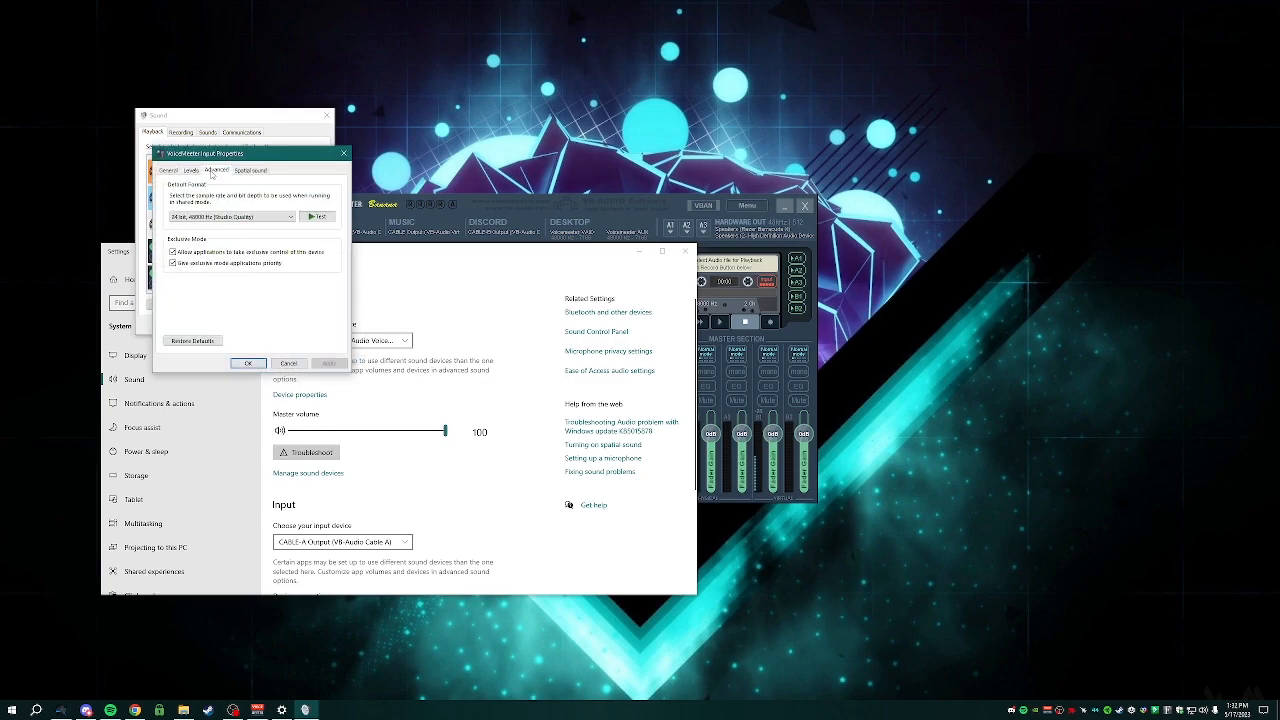
click(218, 215)
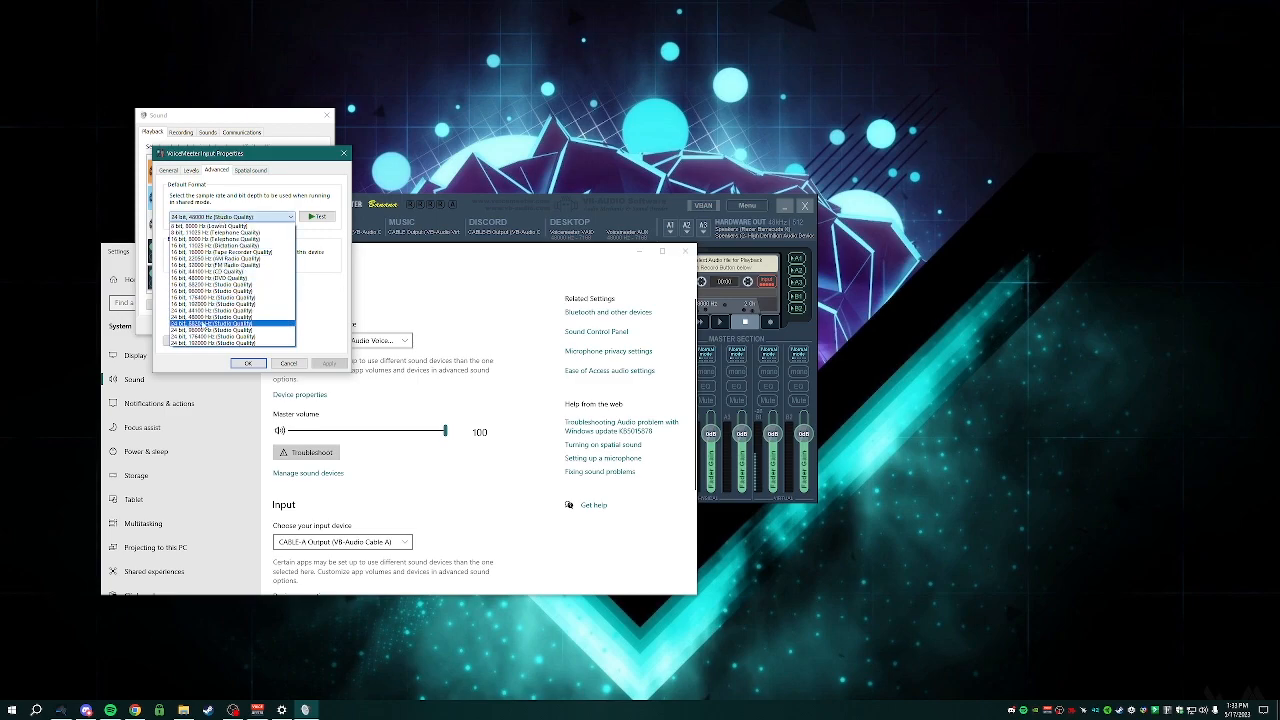
click(232, 316)
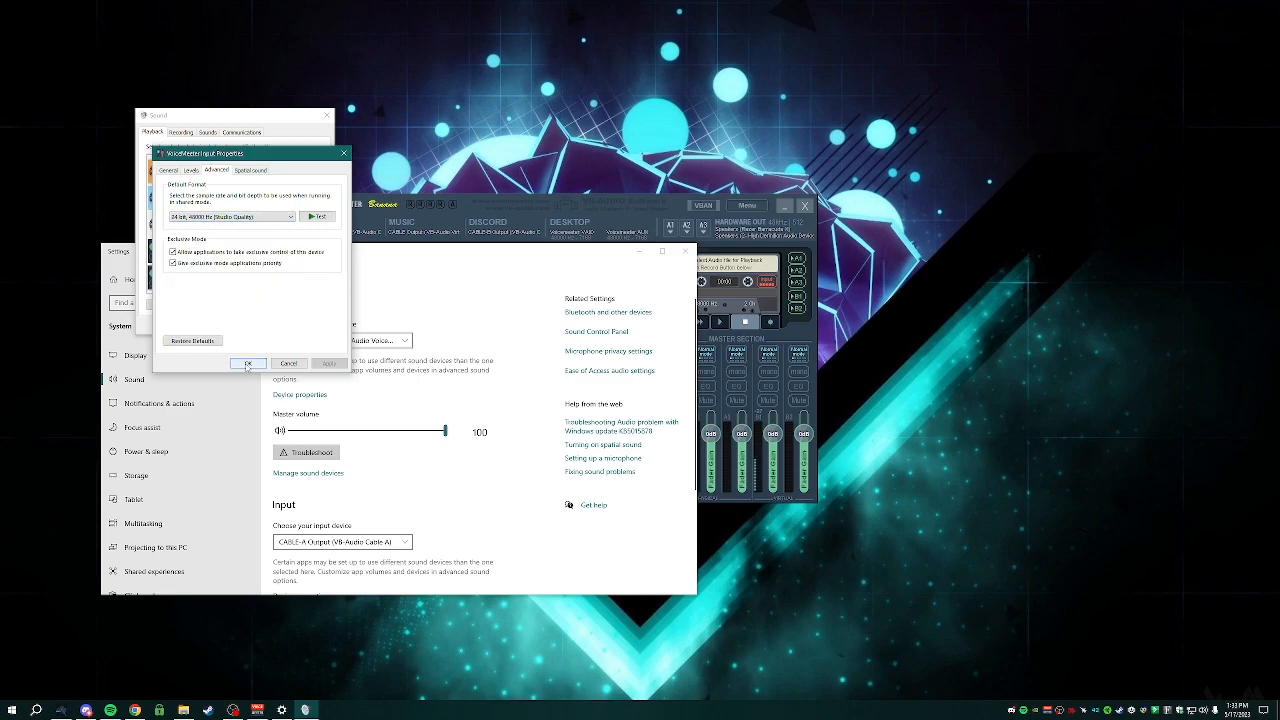
click(247, 364)
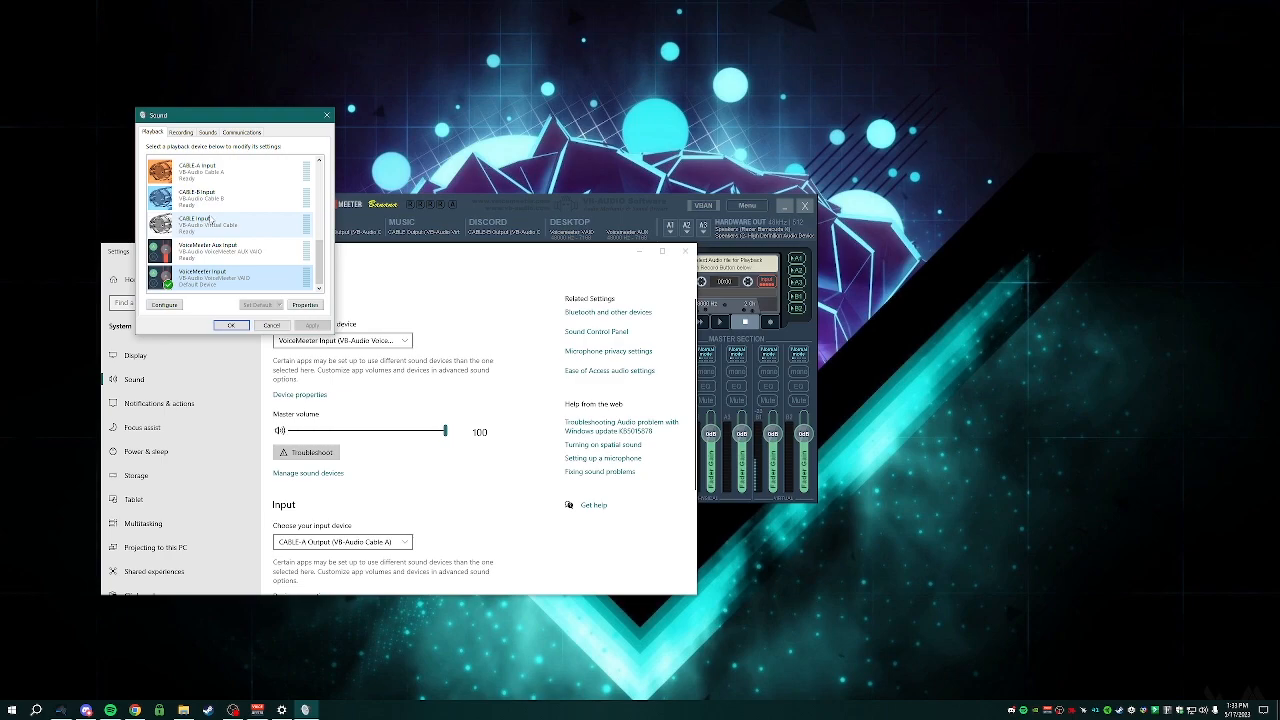
Check the default sample rate and bit depth in the properties of the CABLE Input playback device.
right_click(229, 227)
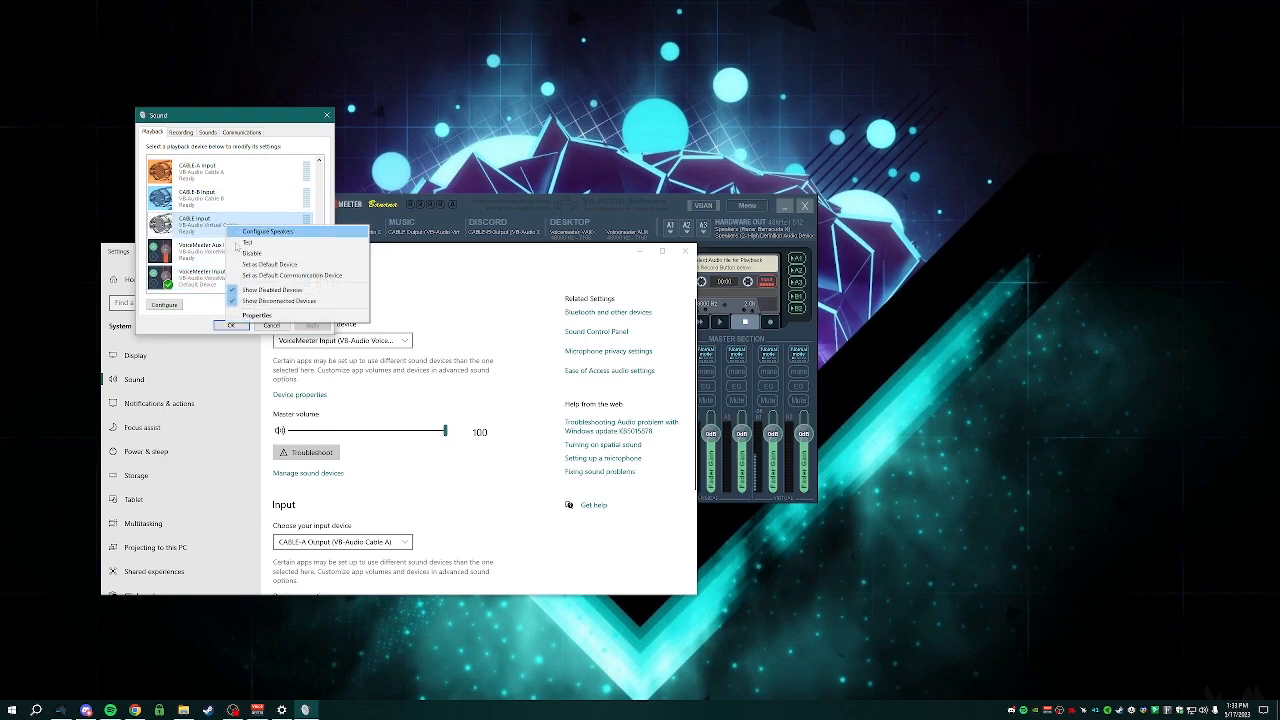
click(256, 315)
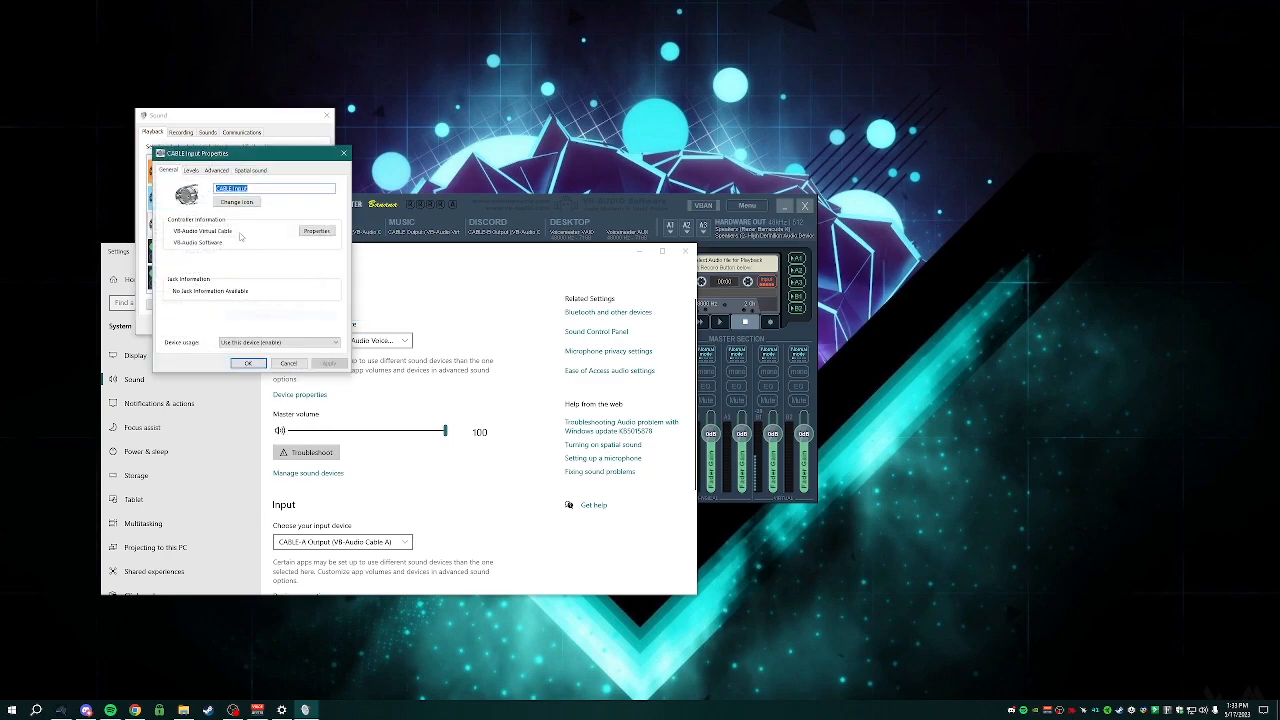
click(222, 172)
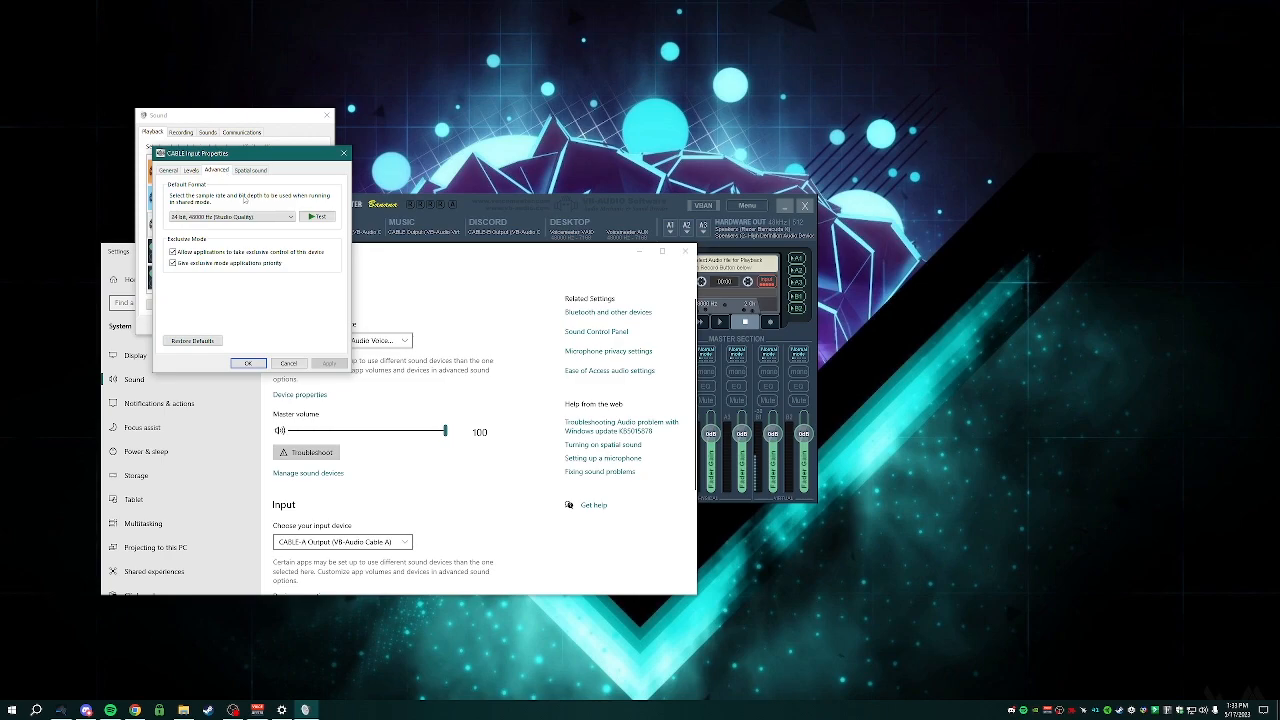
click(248, 363)
Check the level and default format of the CABLE-A Input playback device, and close the Windows sound settings.
right_click(221, 170)
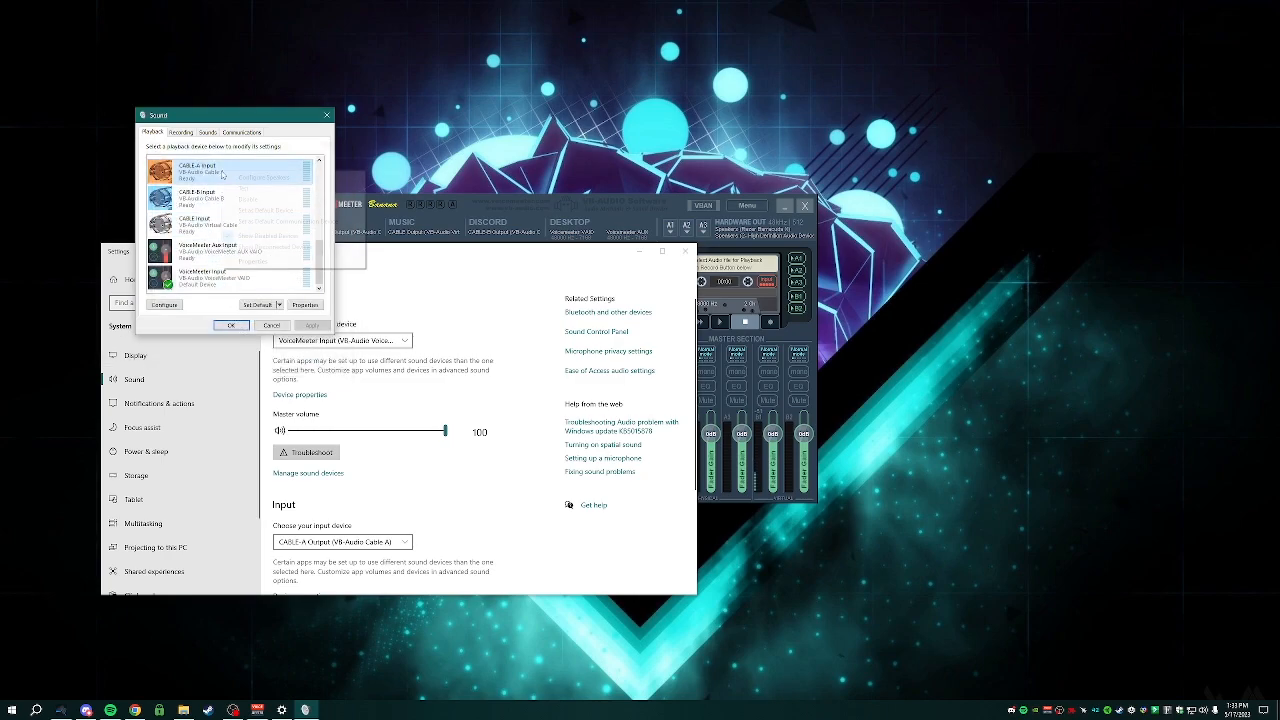
click(258, 262)
click(191, 171)
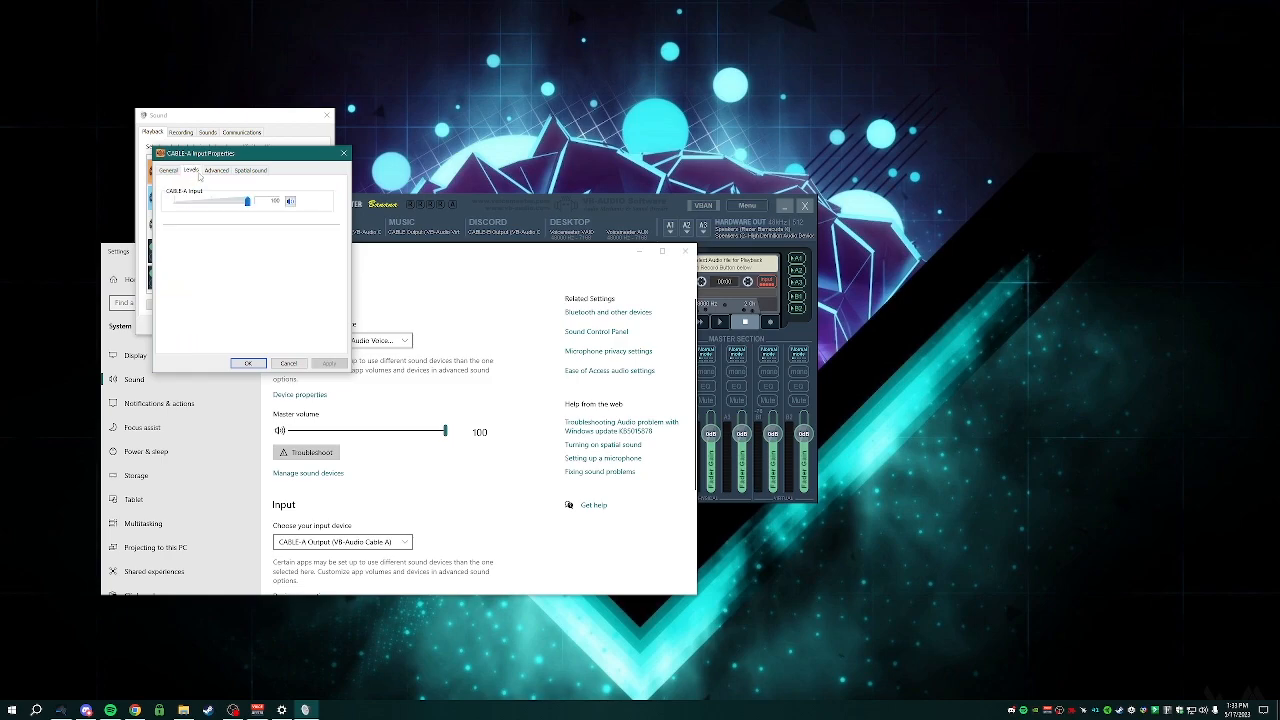
click(216, 170)
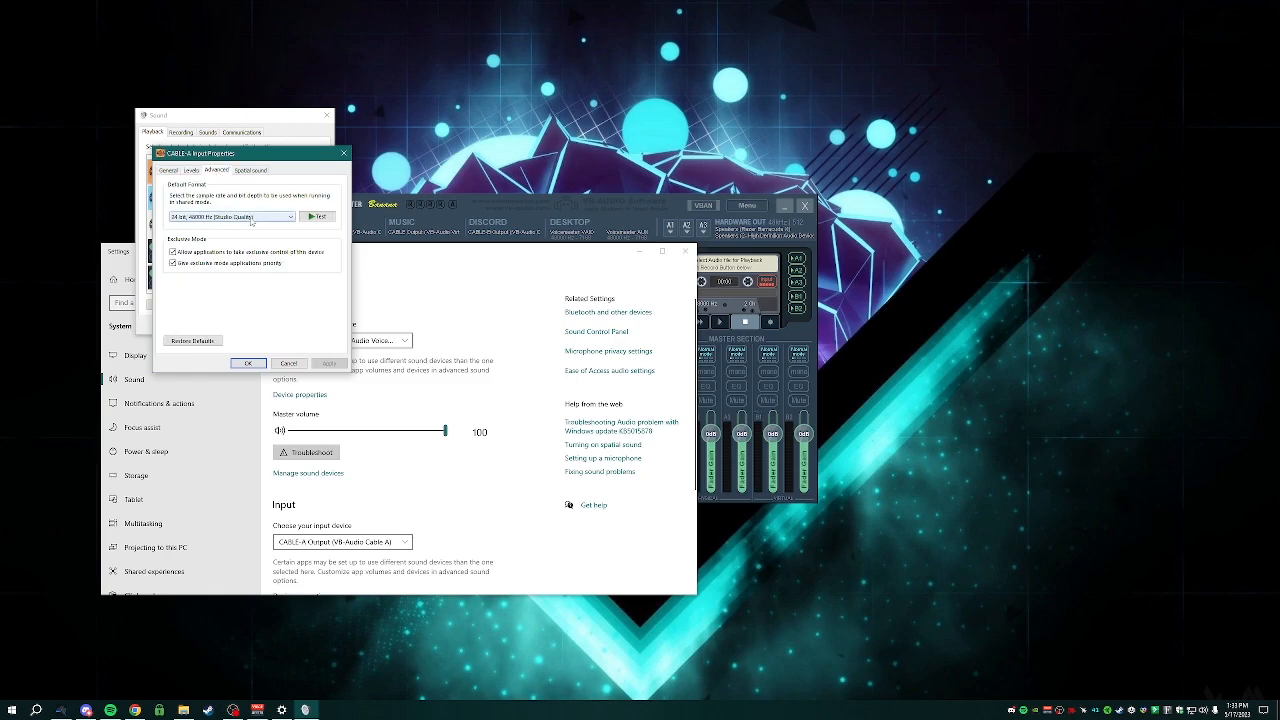
click(248, 363)
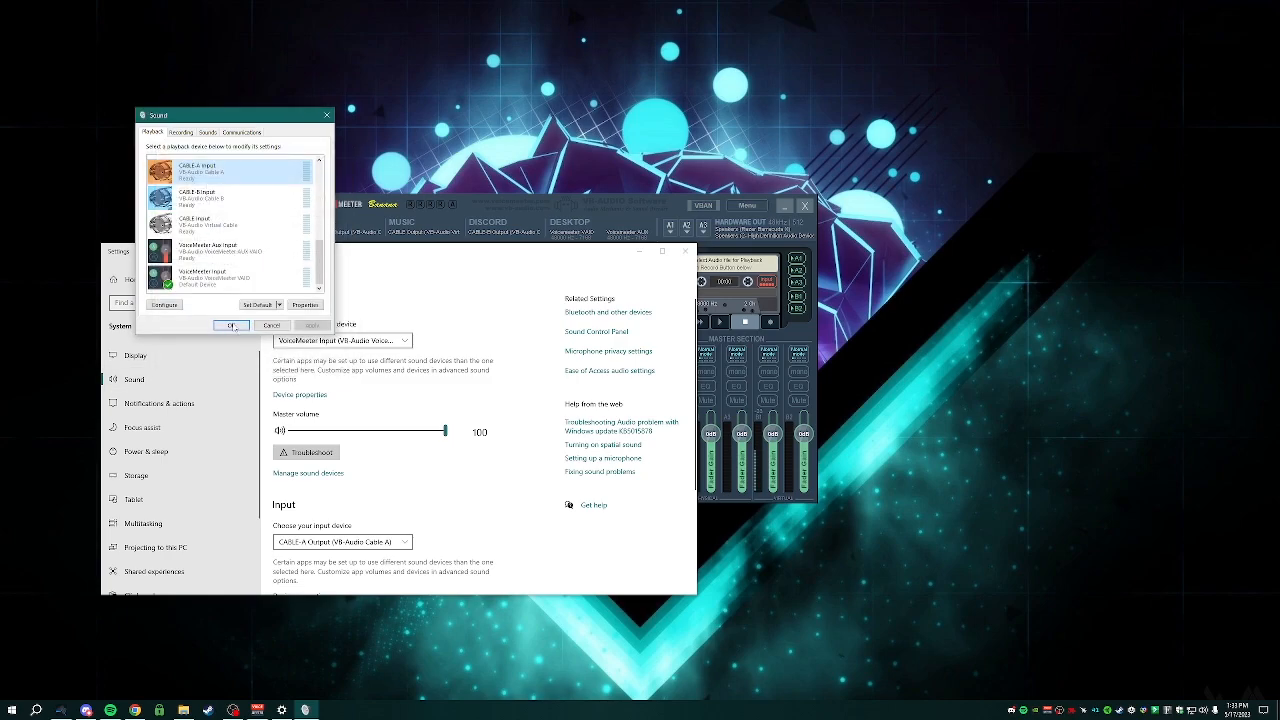
click(231, 326)
click(684, 250)
drag(673, 211, 687, 217)
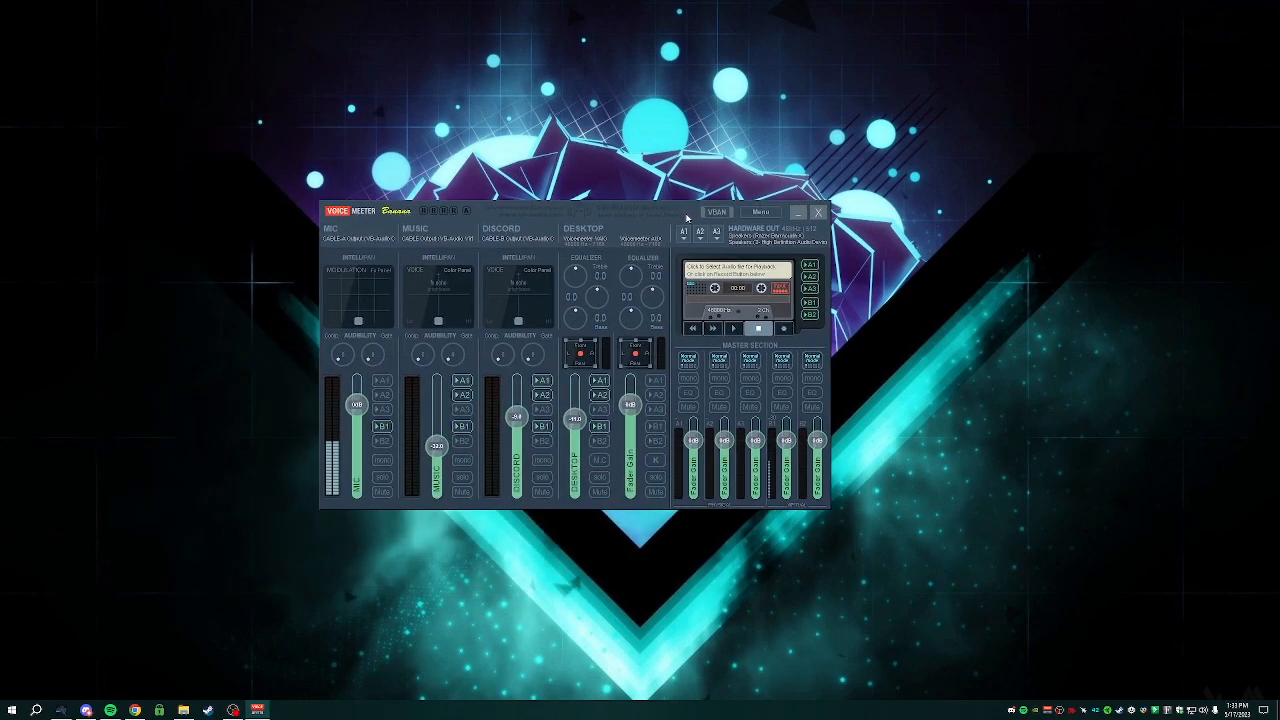